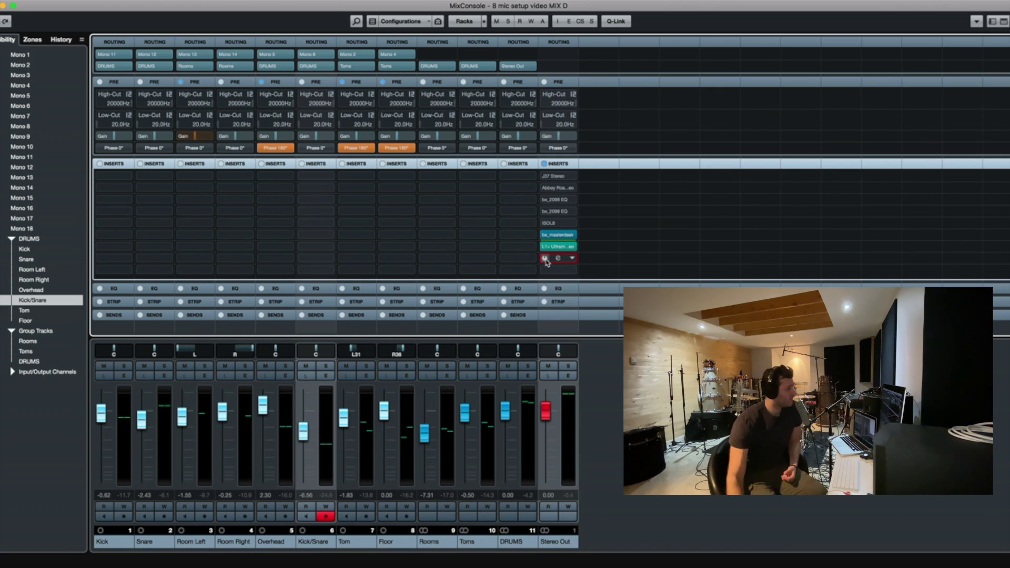
Raise the Snare channel's fader to about 0.44 dB
drag(147, 428, 147, 420)
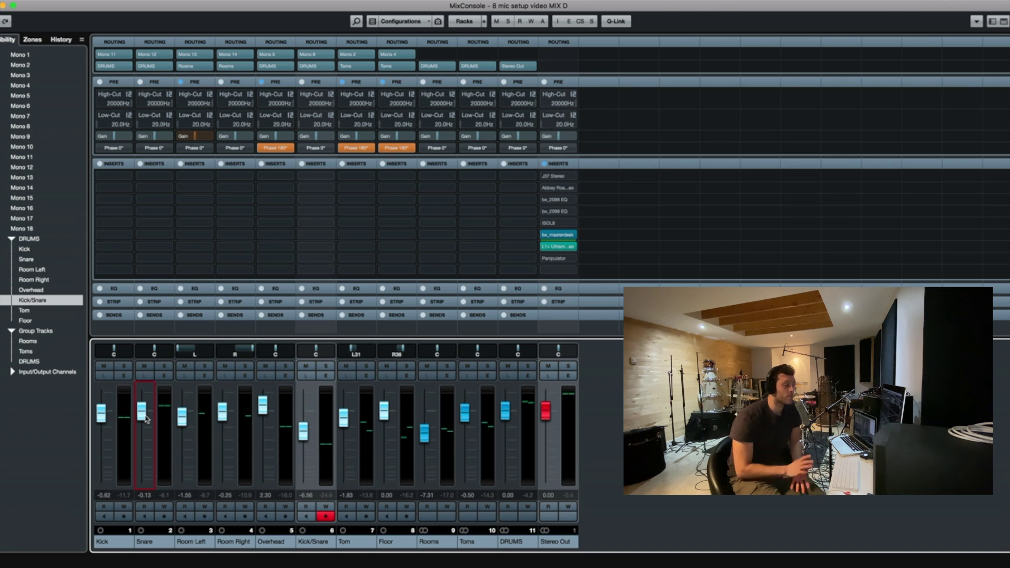
drag(147, 419, 147, 418)
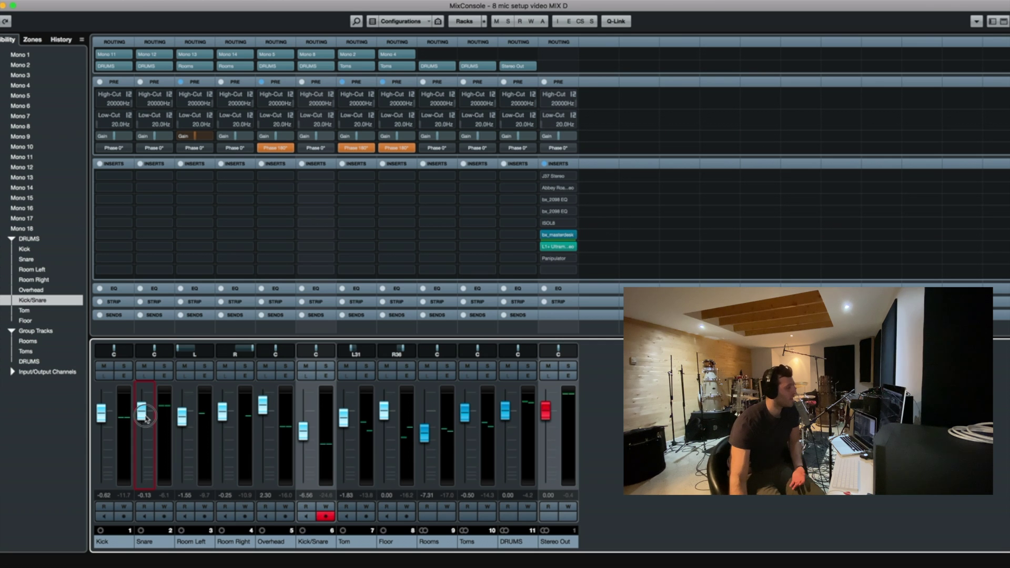
click(101, 414)
click(102, 416)
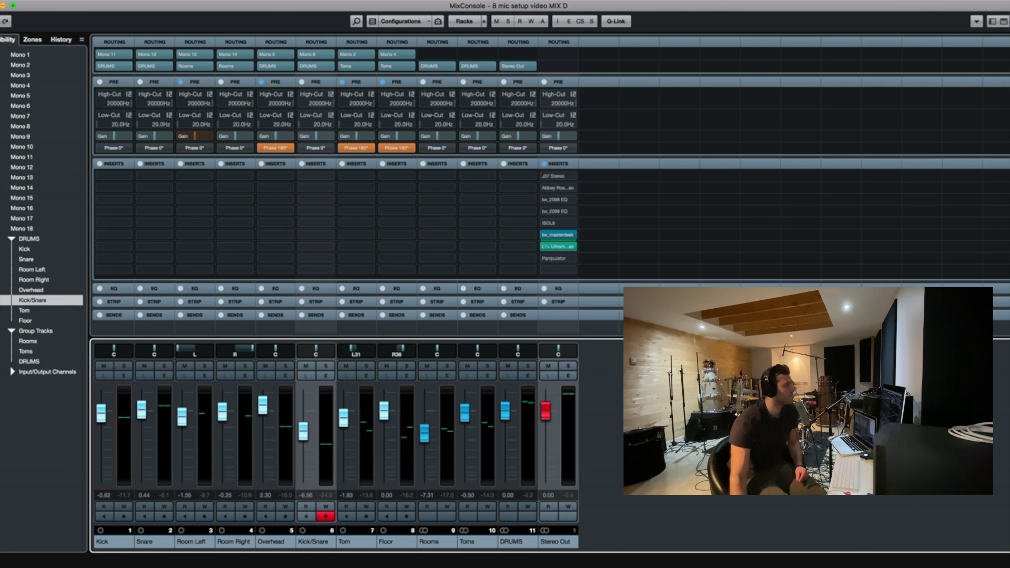
Solo the Kick track in the project window and place the playback cursor just before bar 129
key(F3)
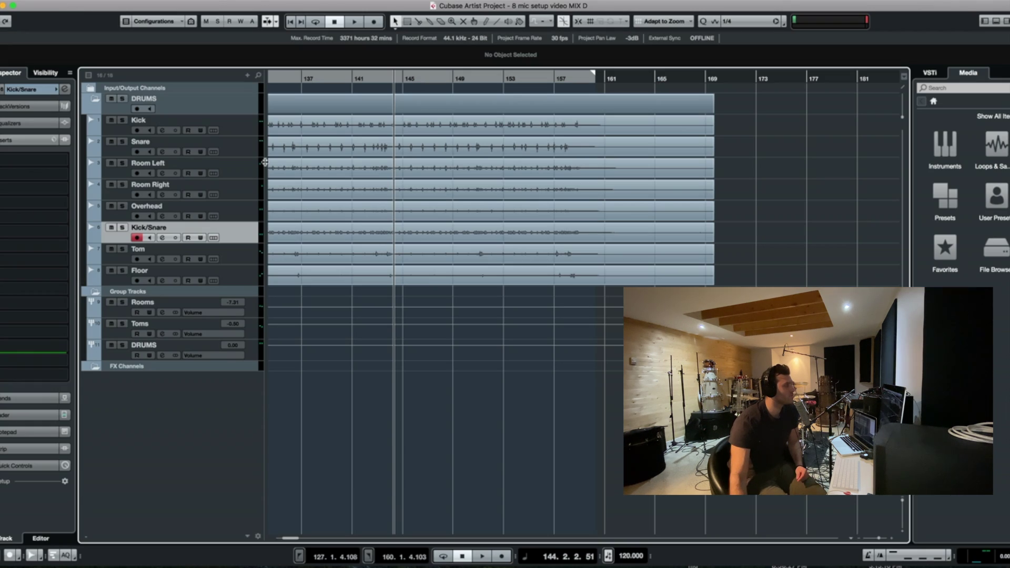
click(123, 120)
scroll(414, 133, left, 2)
scroll(414, 133, left, 2)
click(397, 78)
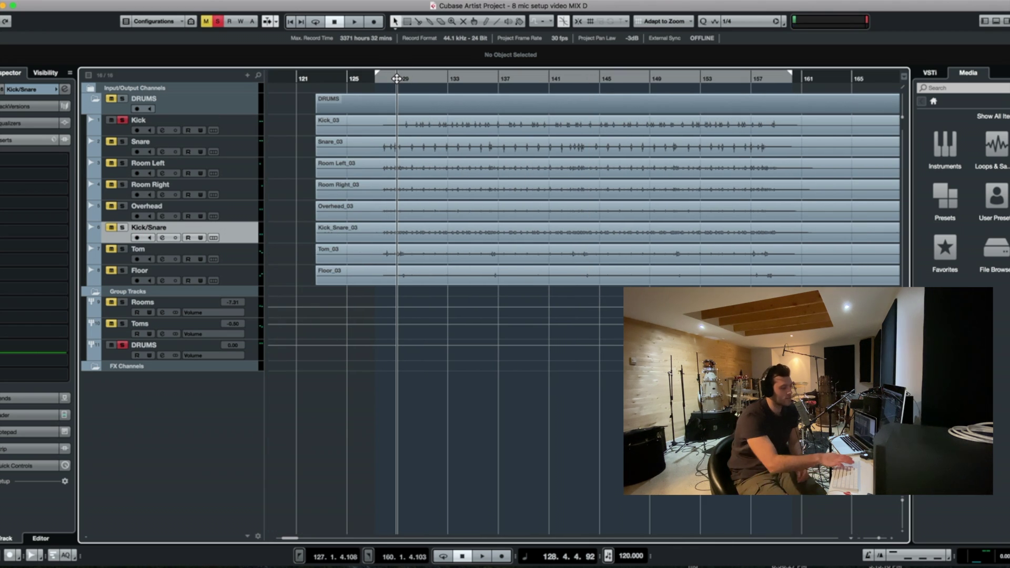
Play the soloed Kick while watching its level in the mixer, and stop playback and clear the solo
key(F3)
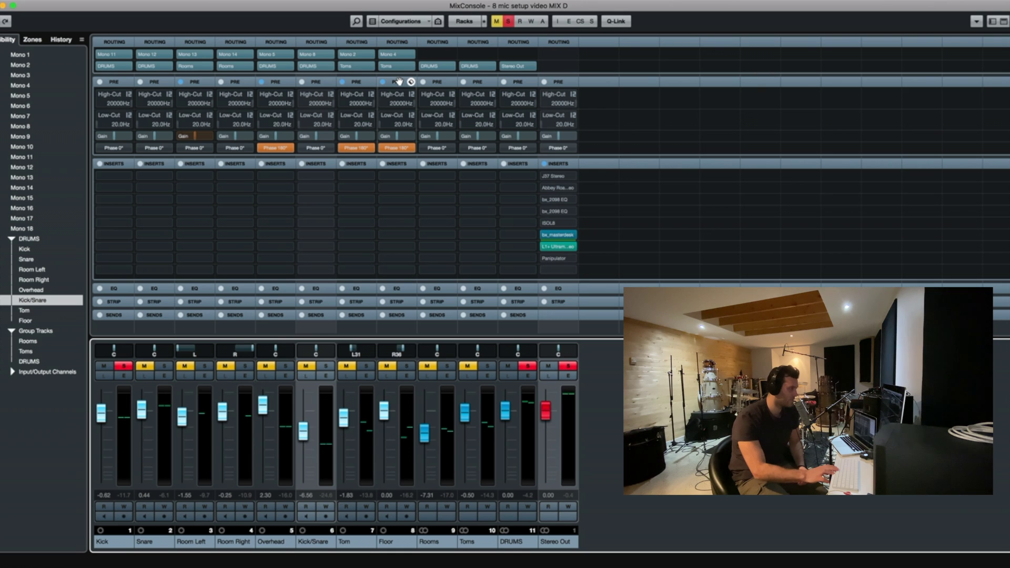
key(space)
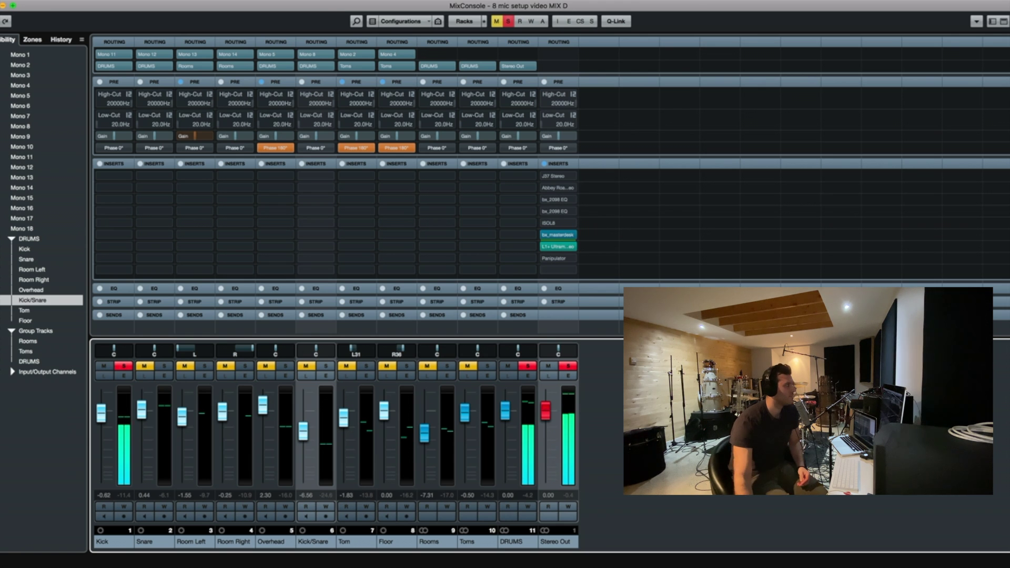
key(F3)
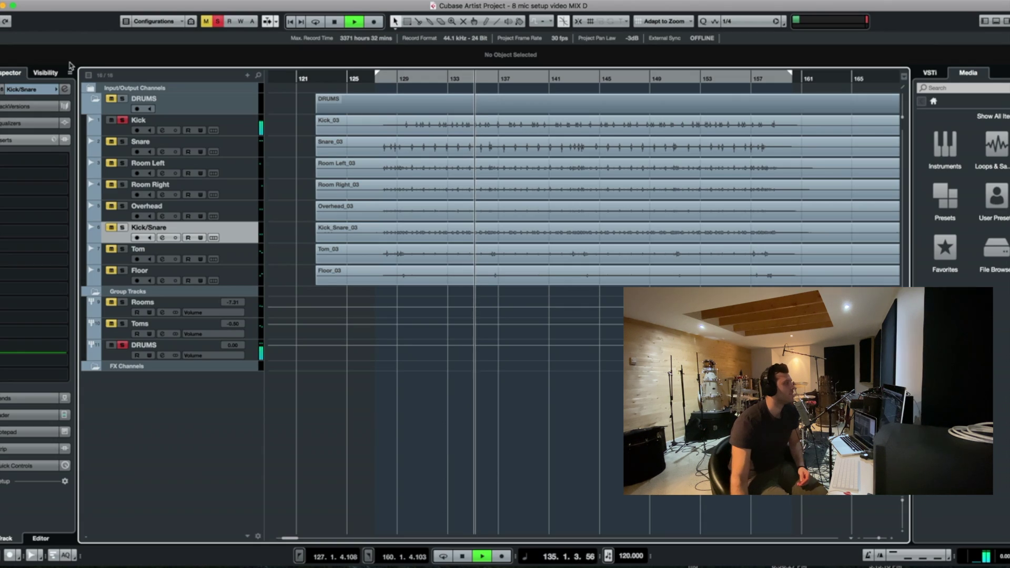
key(space)
click(123, 121)
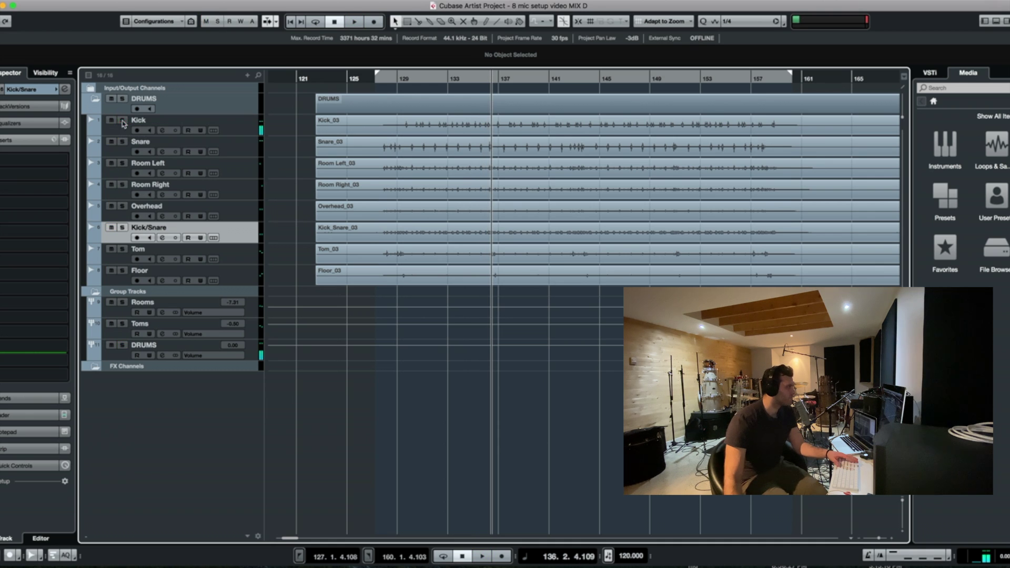
Audition the Snare track on its own from bar 130, check its level in the mixer, and clear its solo
click(122, 141)
click(417, 80)
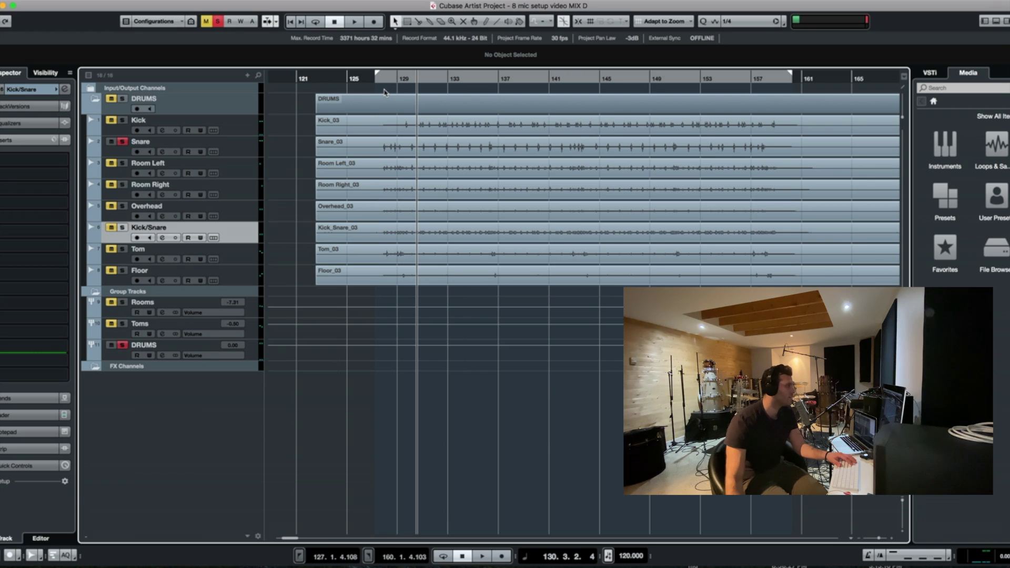
key(space)
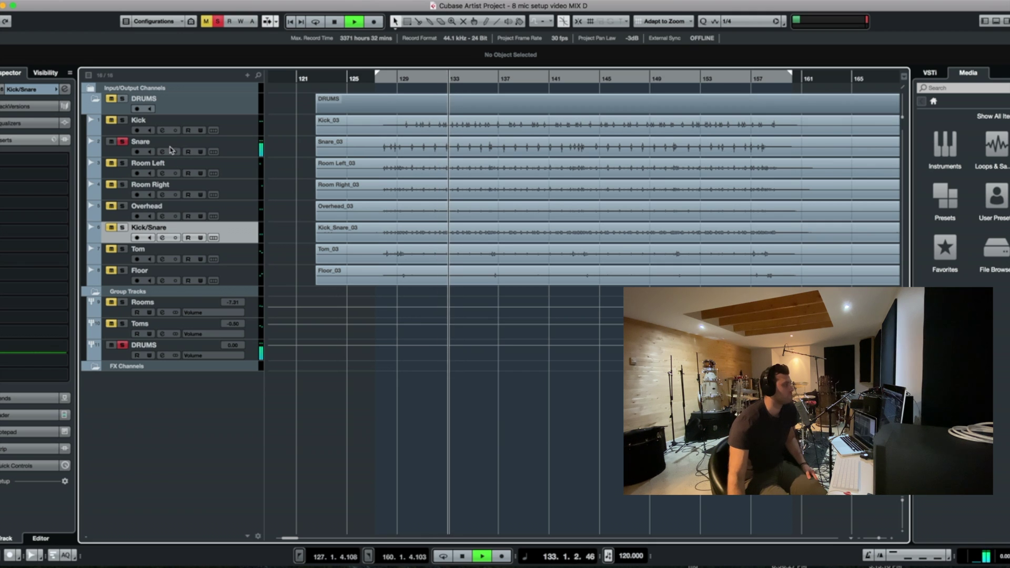
key(F3)
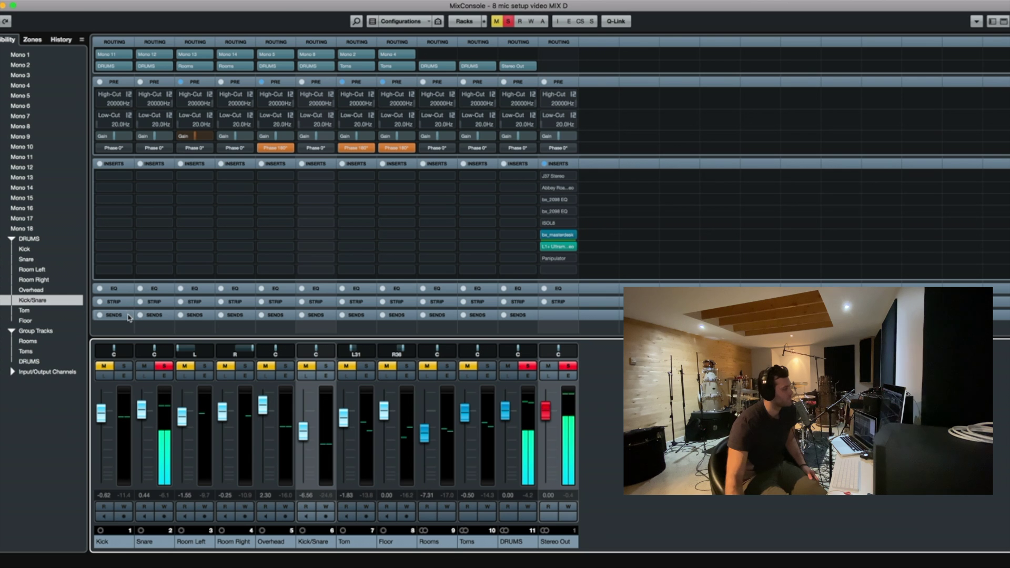
click(163, 367)
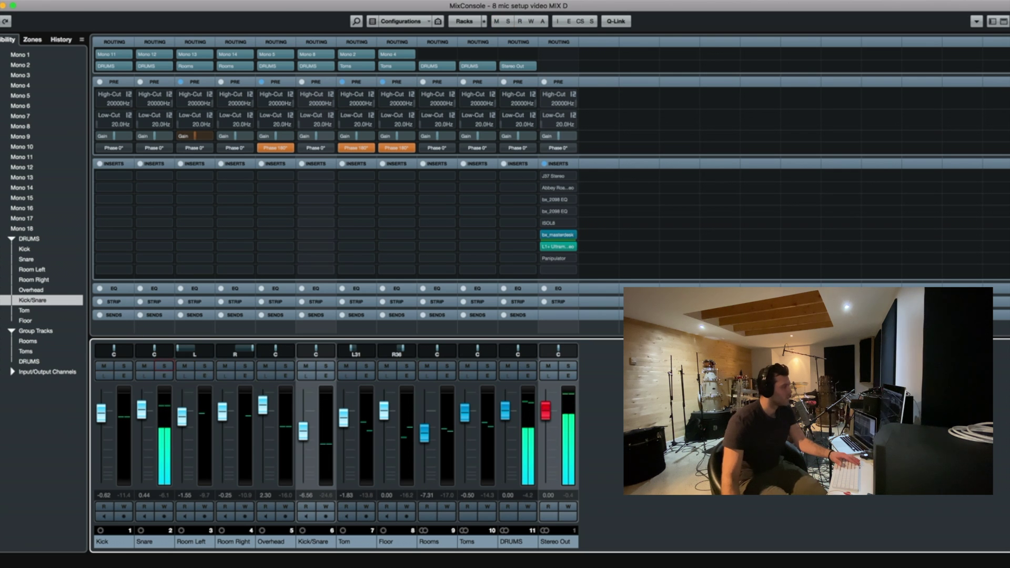
key(F3)
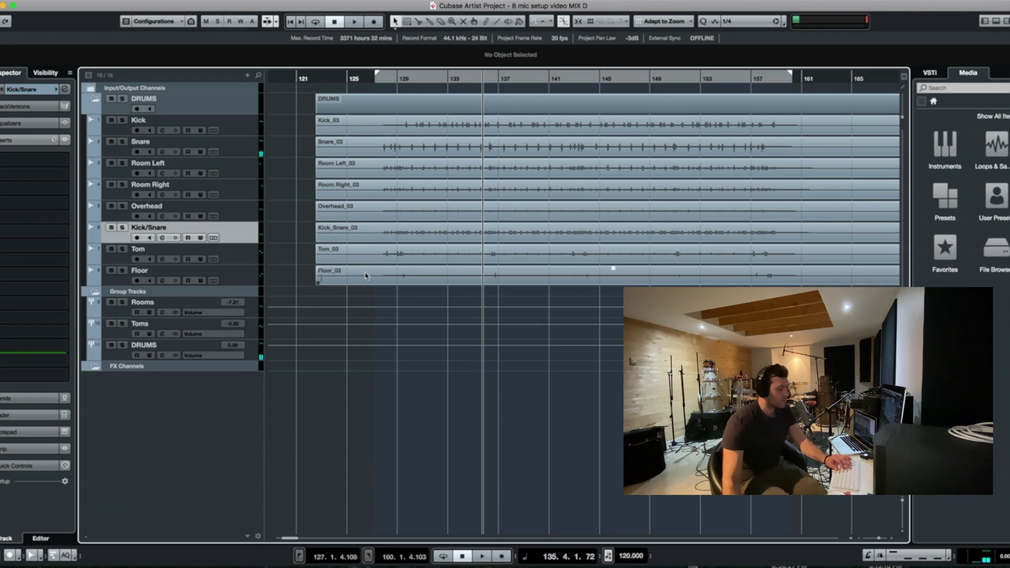
Solo the Tom and Floor tracks and place the playback cursor at the tom fill in bar 136
key(h)
key(h)
click(123, 249)
click(122, 270)
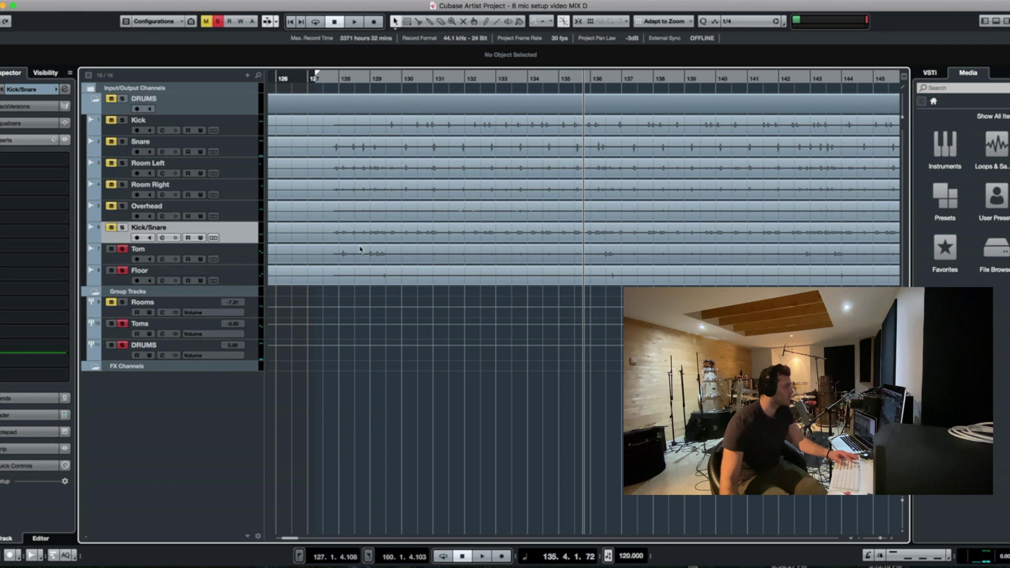
scroll(368, 174, right, 3)
click(524, 77)
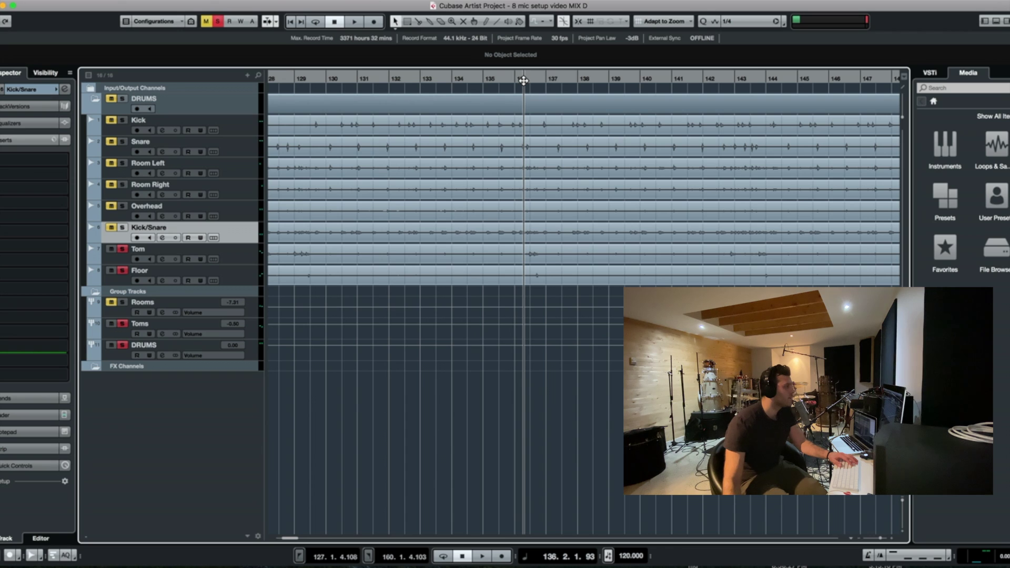
click(522, 79)
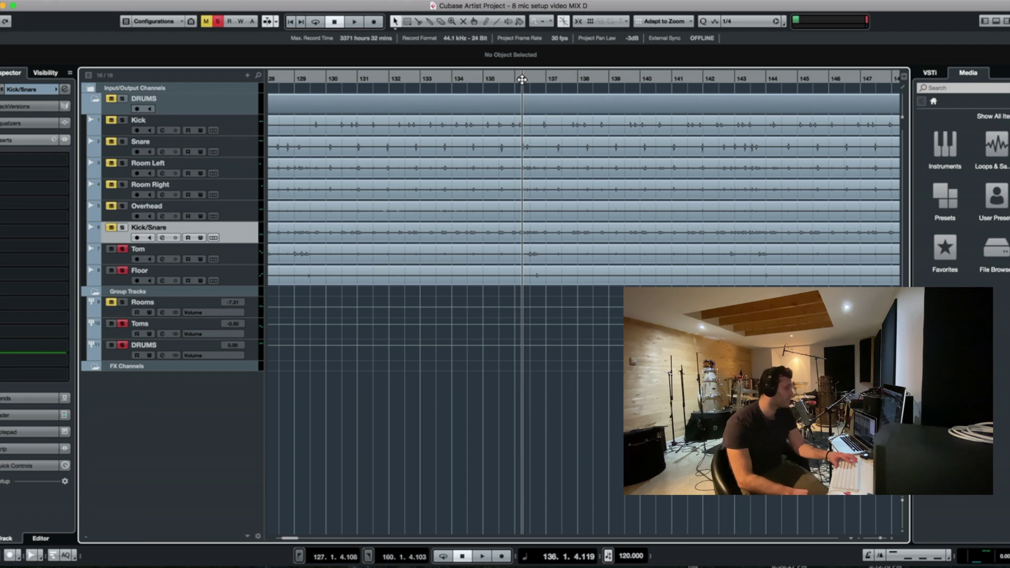
Play the soloed tom fill from bar 136 repeatedly, and stop playback and clear all solos
key(space)
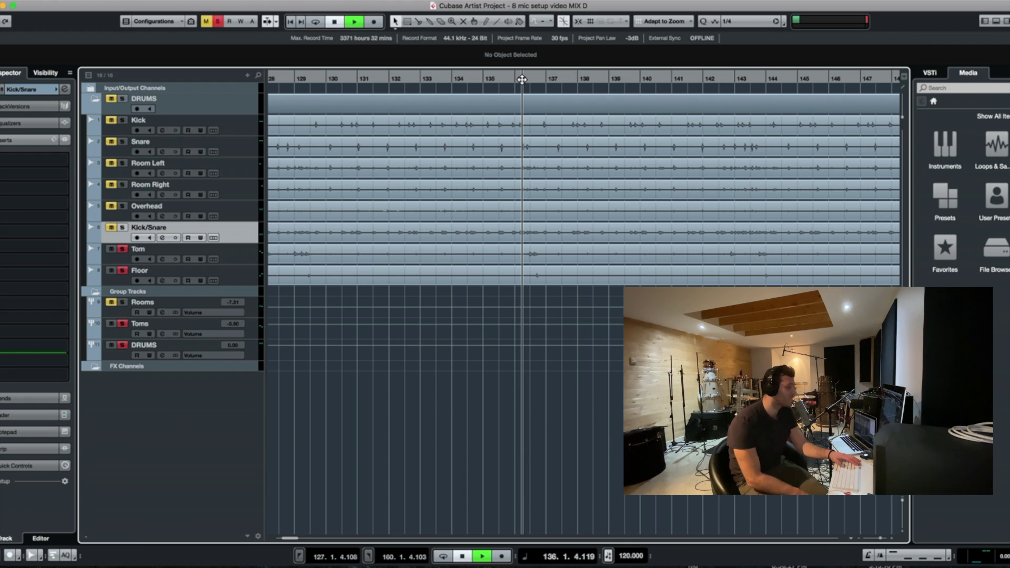
click(522, 79)
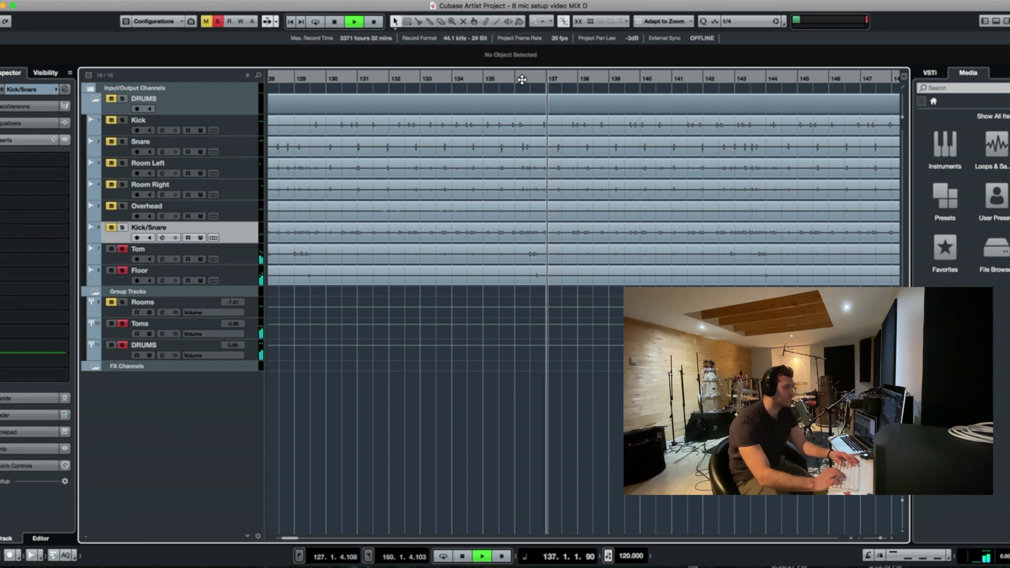
click(522, 79)
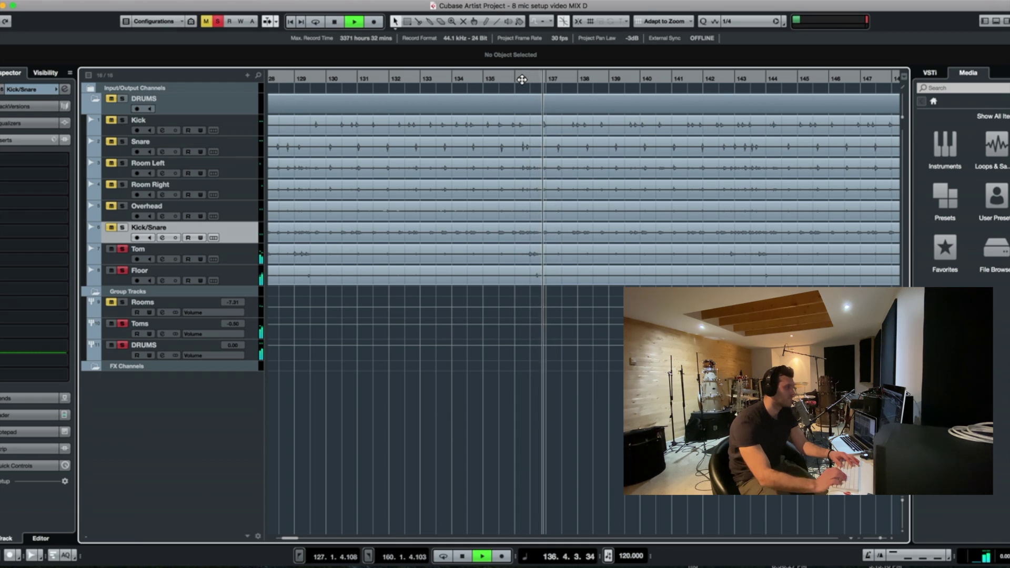
key(space)
click(218, 21)
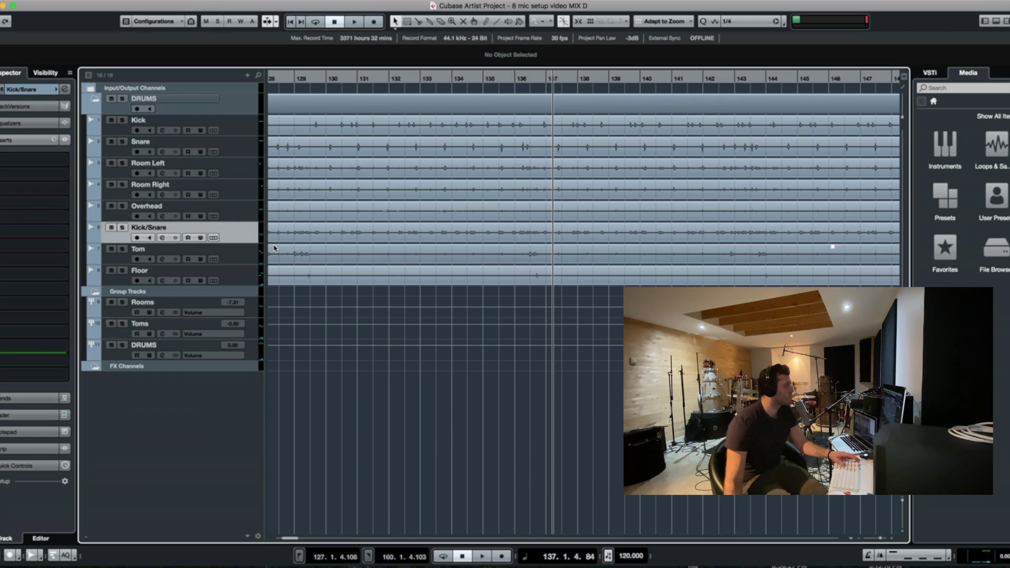
Solo the Rooms group track and play it from the end of bar 129 with the mixer in view
scroll(369, 178, left, 3)
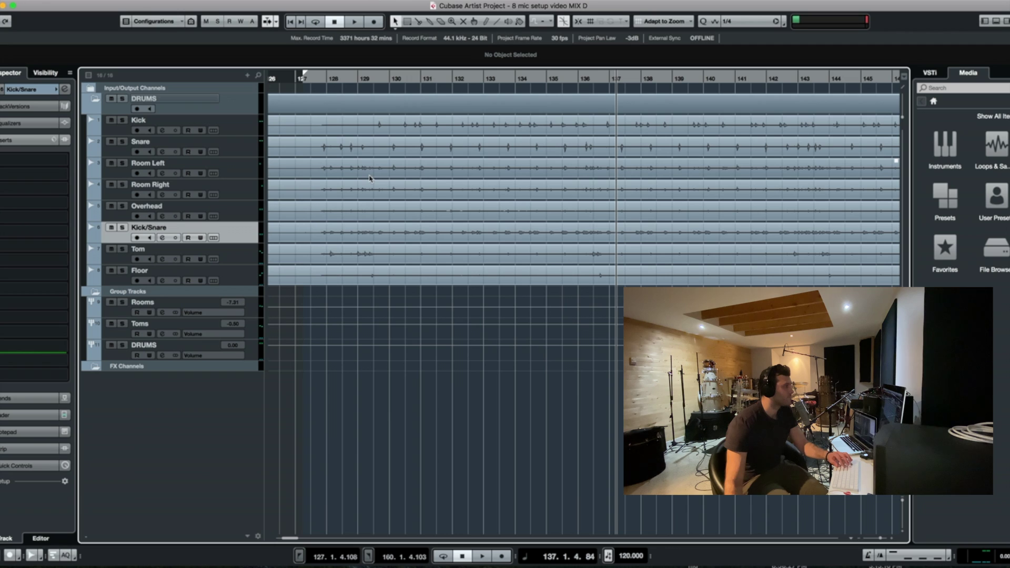
click(385, 80)
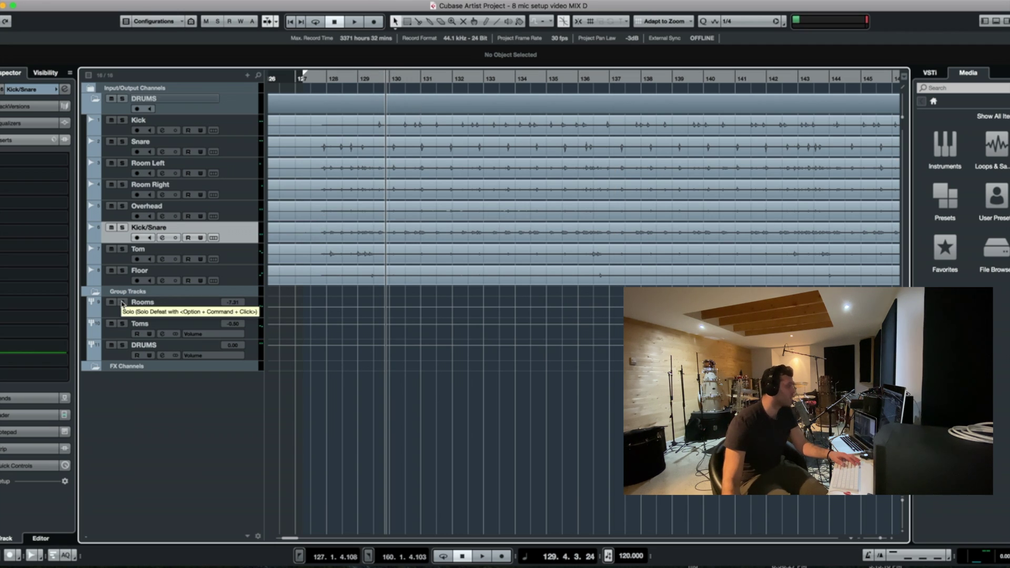
click(123, 303)
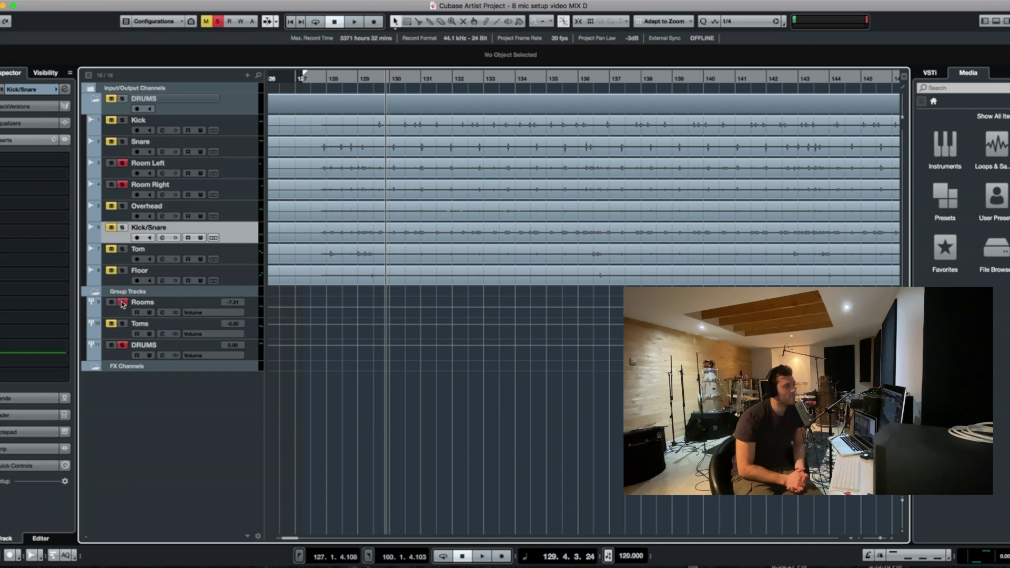
key(space)
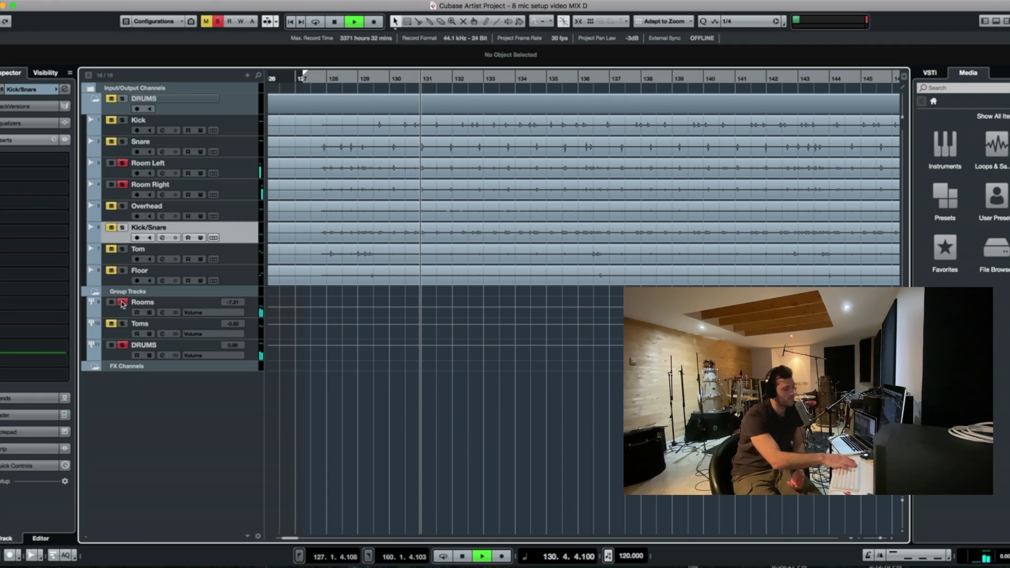
key(F3)
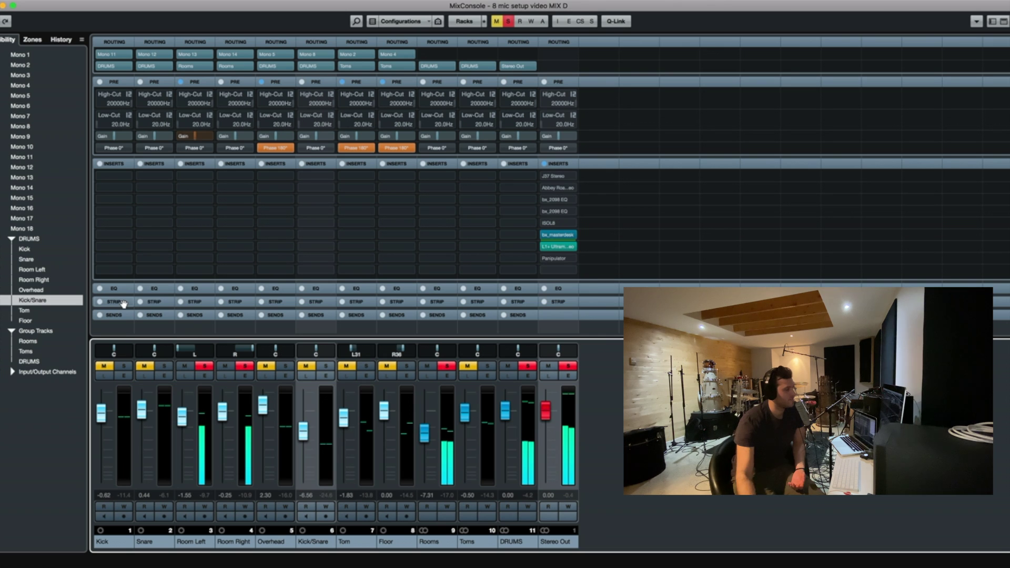
Try the Rooms group fader at about -0.62 dB, settle it at about -6.93 dB, and stop playback and clear all solos
drag(425, 433, 429, 417)
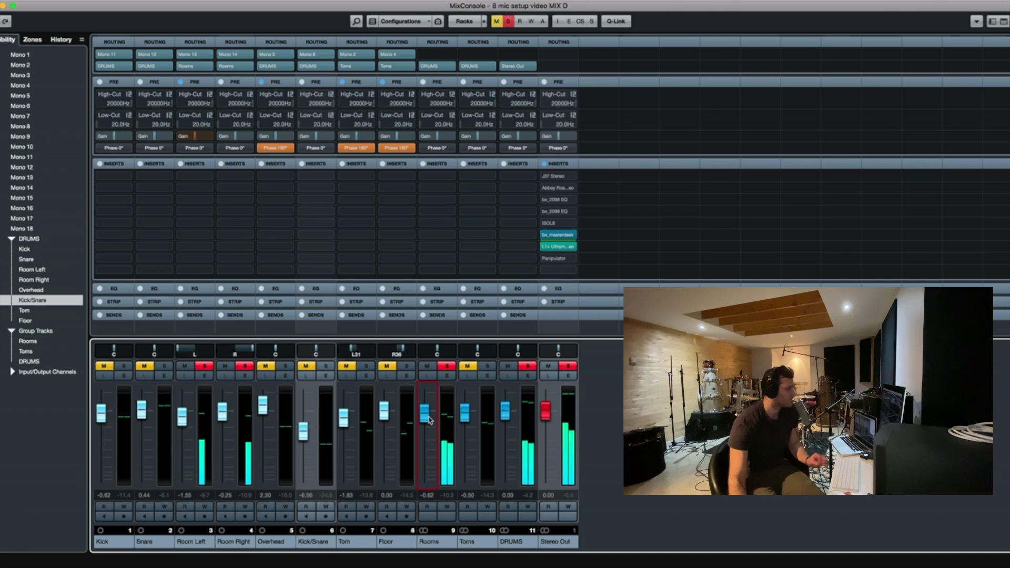
drag(429, 420, 429, 439)
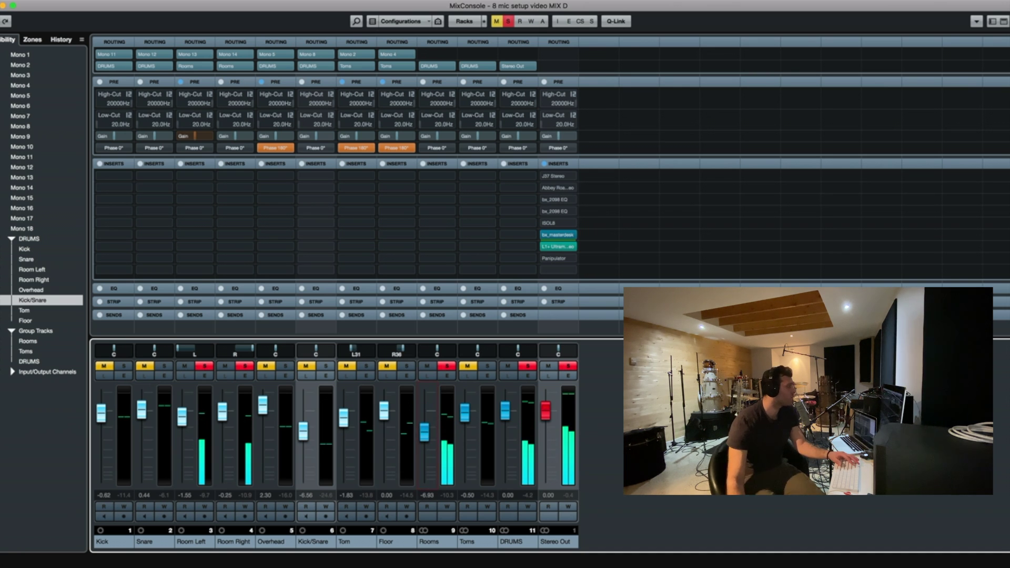
key(F3)
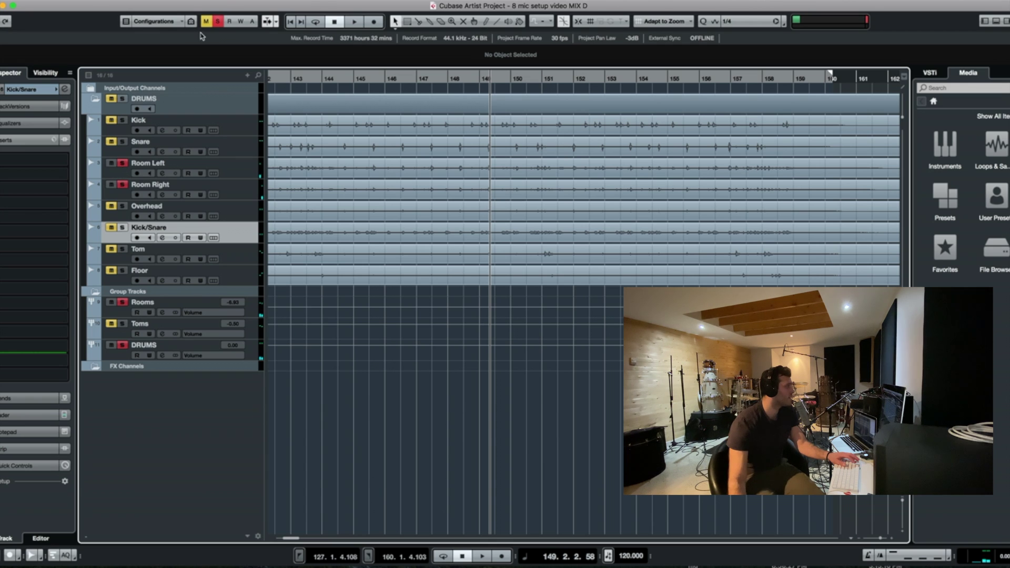
click(212, 22)
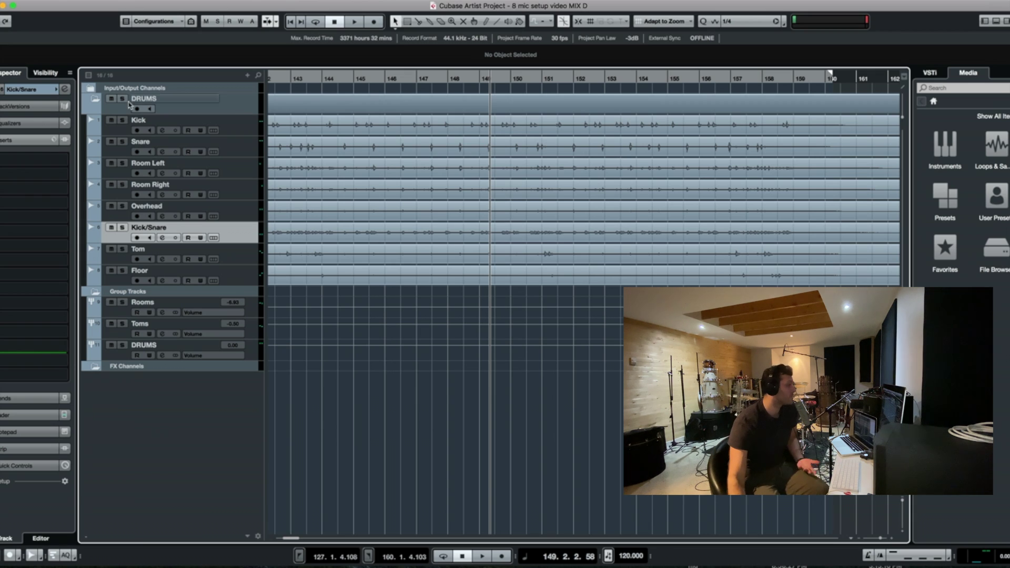
Solo the Overhead track and place the playback cursor near the end of bar 129
click(122, 206)
click(127, 219)
scroll(402, 180, left, 3)
scroll(403, 180, left, 8)
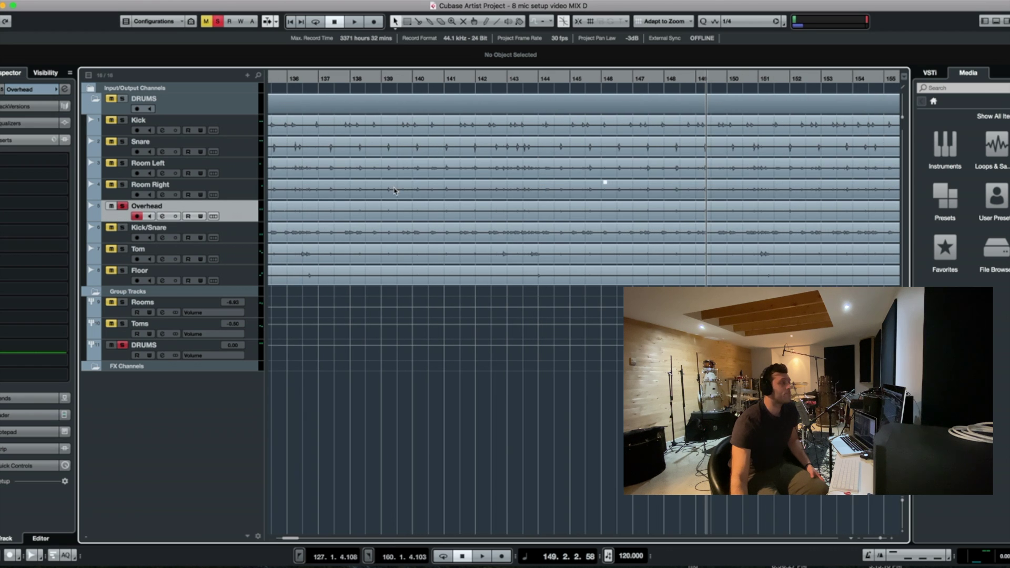
click(428, 80)
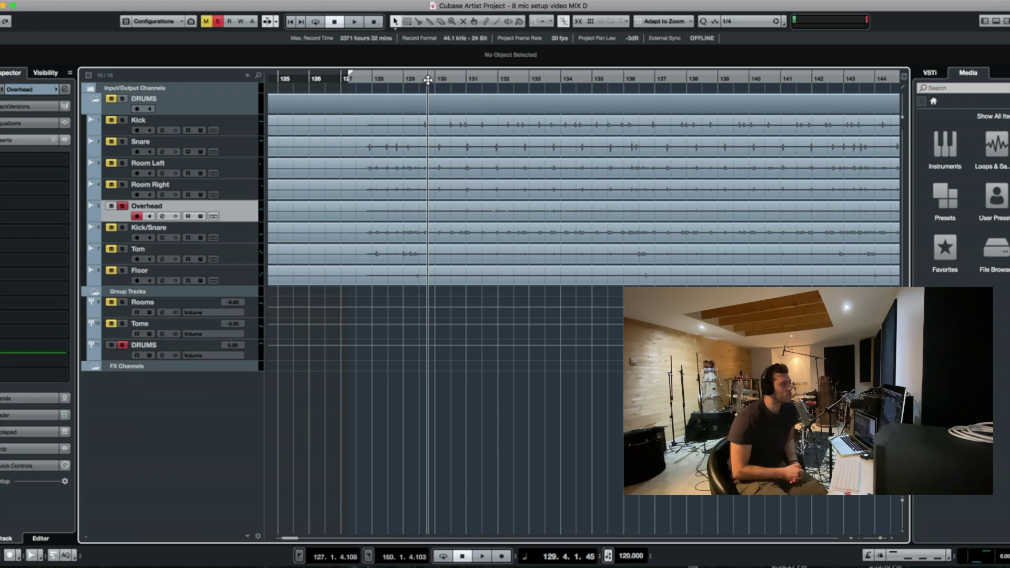
Play the soloed Overhead track and raise its mixer fader to about 4.43 dB
key(space)
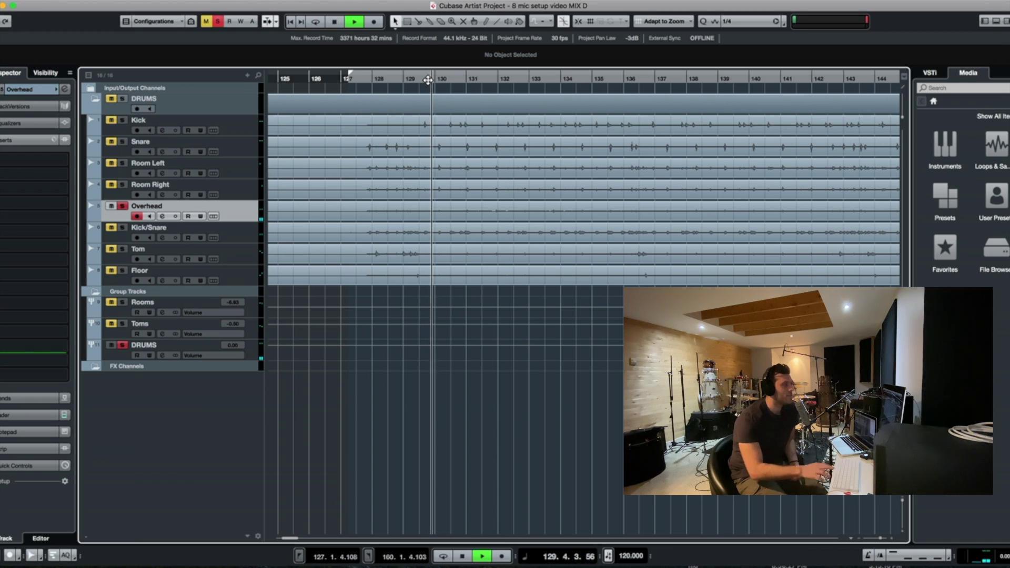
key(F3)
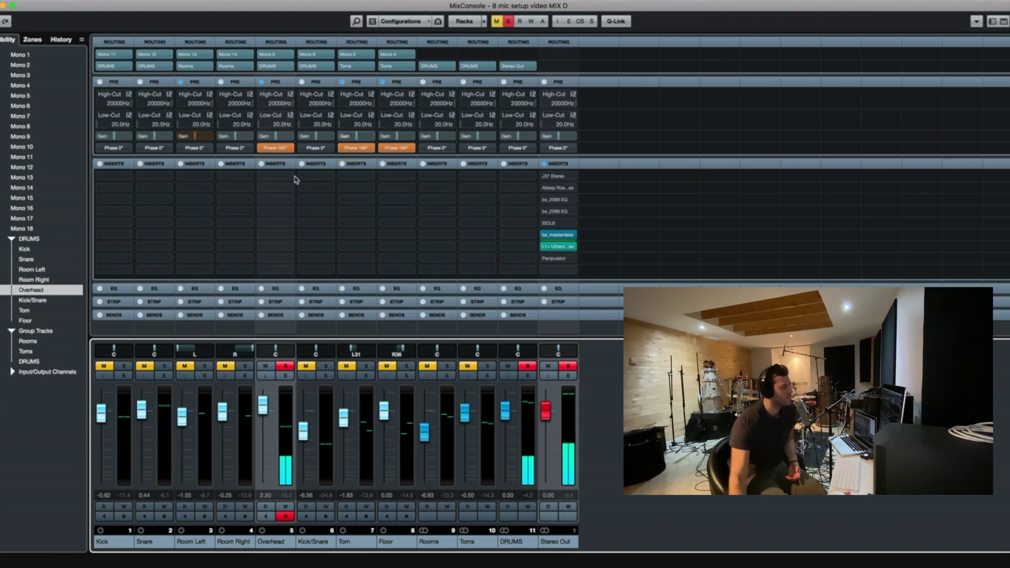
mouse_move(262, 406)
mouse_down()
mouse_move(266, 386)
mouse_move(266, 402)
mouse_up()
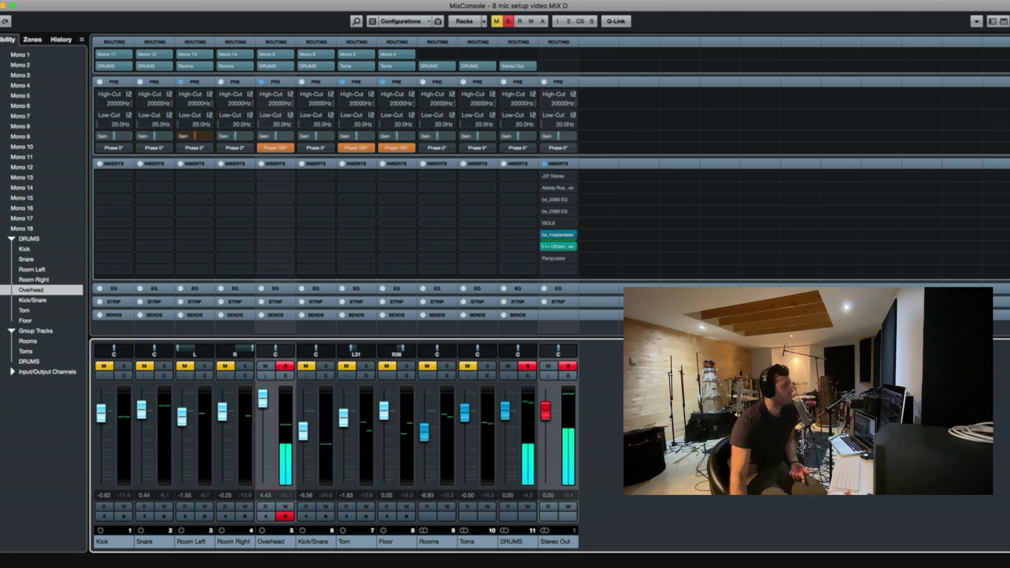
Stop playback, zoom the project timeline out, and return the playback cursor to the start of bar 129
key(F3)
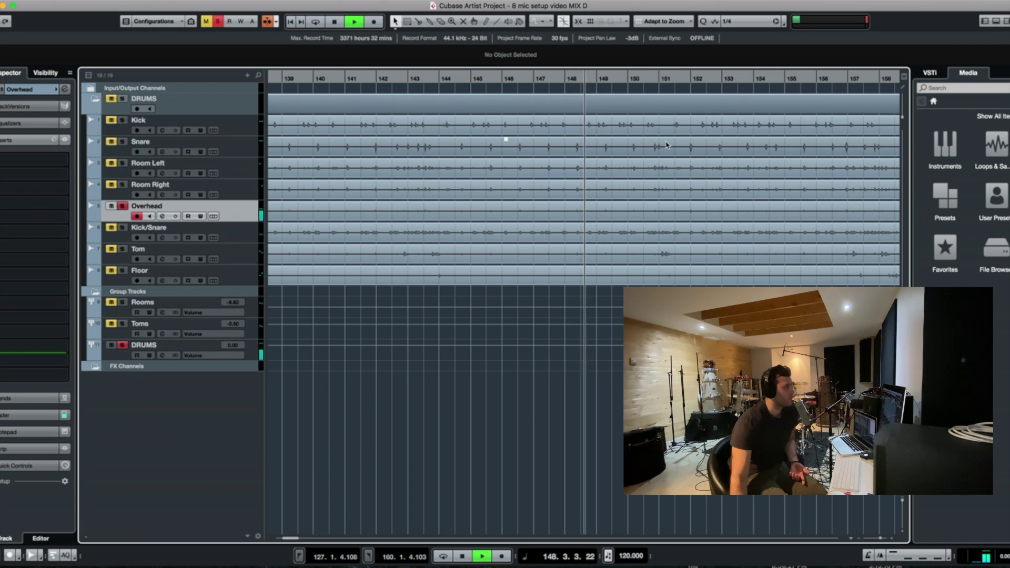
click(721, 88)
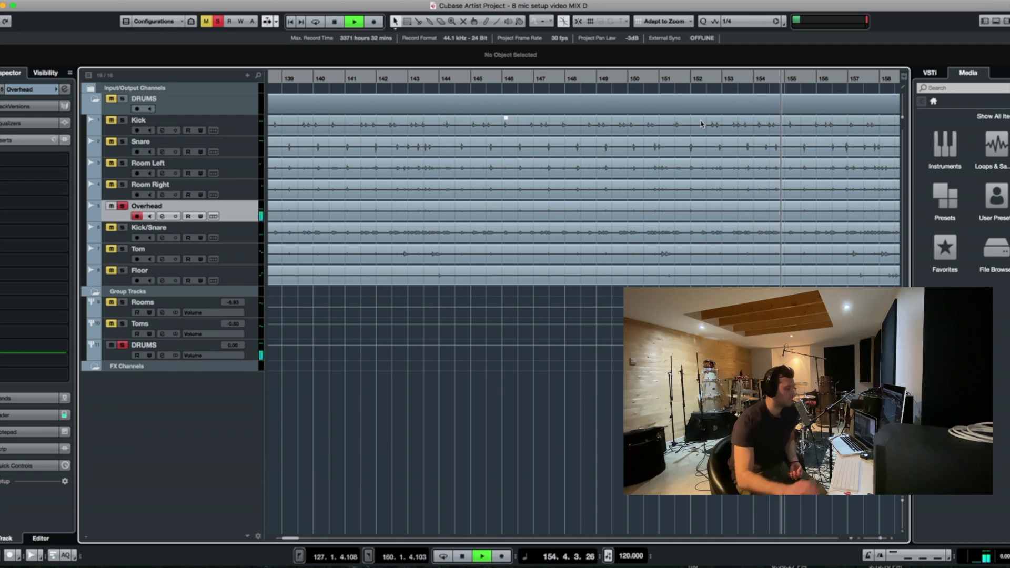
key(space)
key(g)
key(g)
key(g)
key(g)
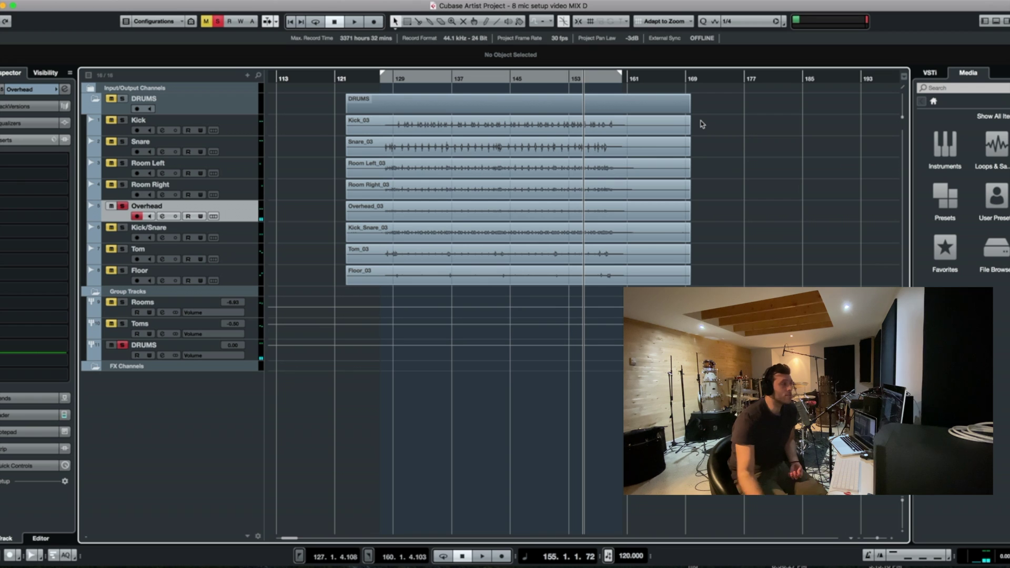
click(394, 77)
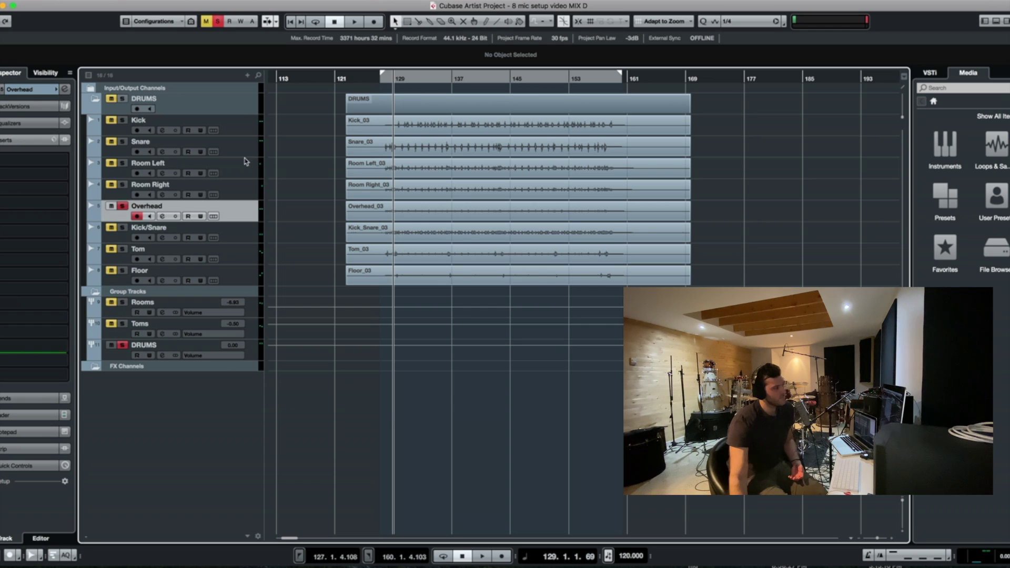
Clear the Overhead track's solo and record arming, and solo the Kick/Snare track instead, leaving it unarmed
click(122, 206)
click(136, 216)
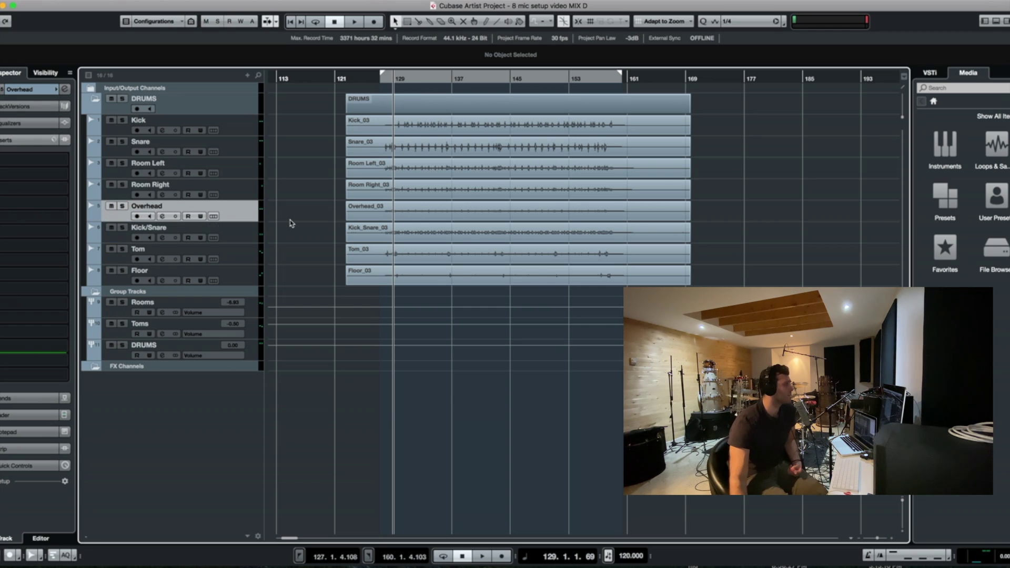
click(137, 238)
click(136, 238)
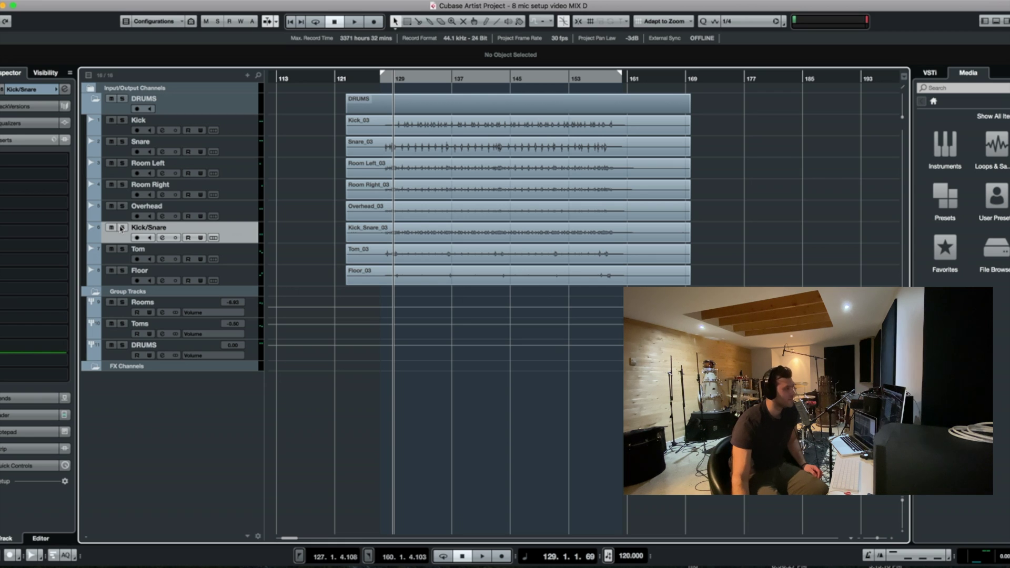
click(122, 229)
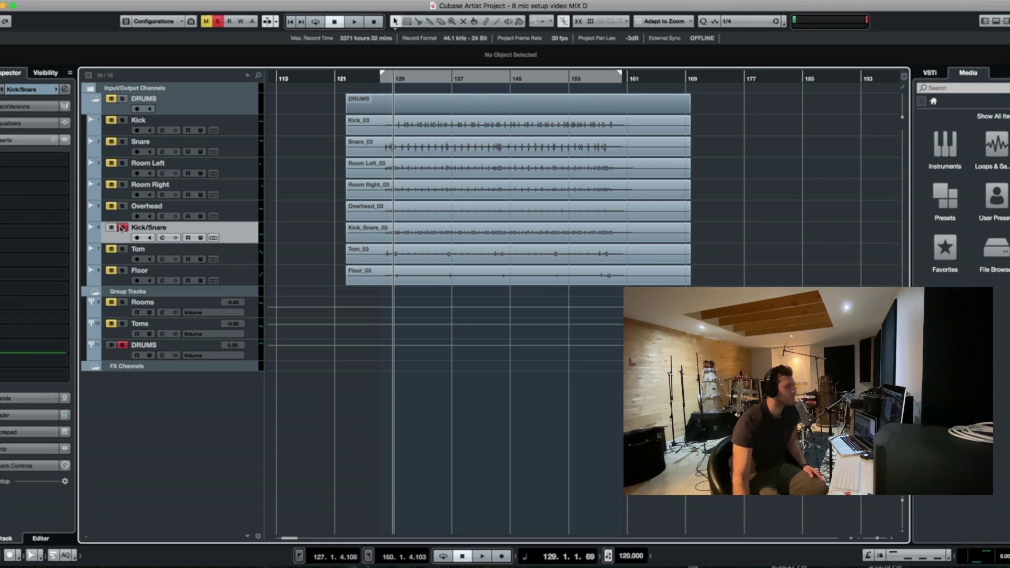
Play the soloed Kick/Snare track, try its mixer fader at about 1.31 dB, and settle it at about -6.74 dB
key(space)
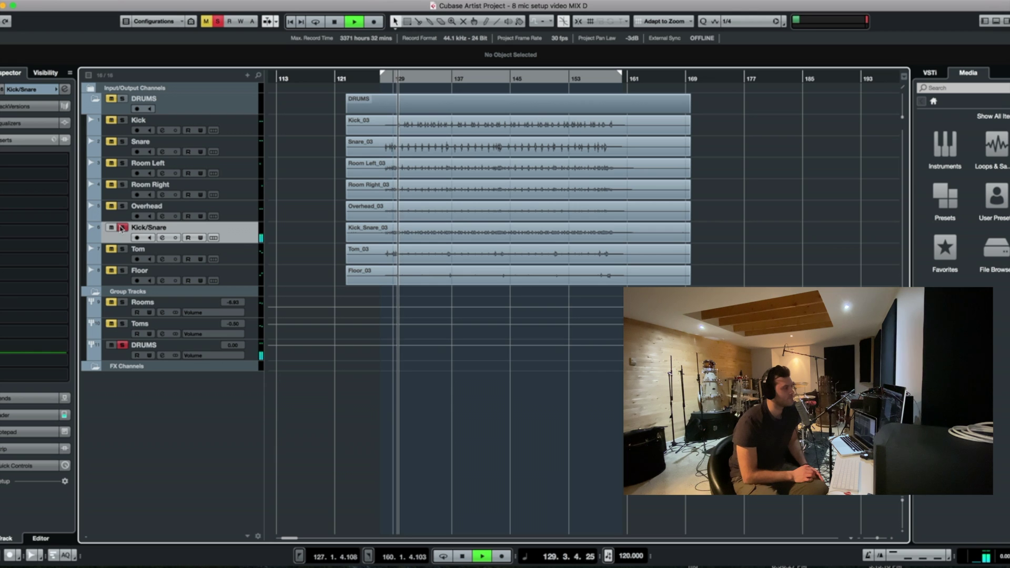
key(F3)
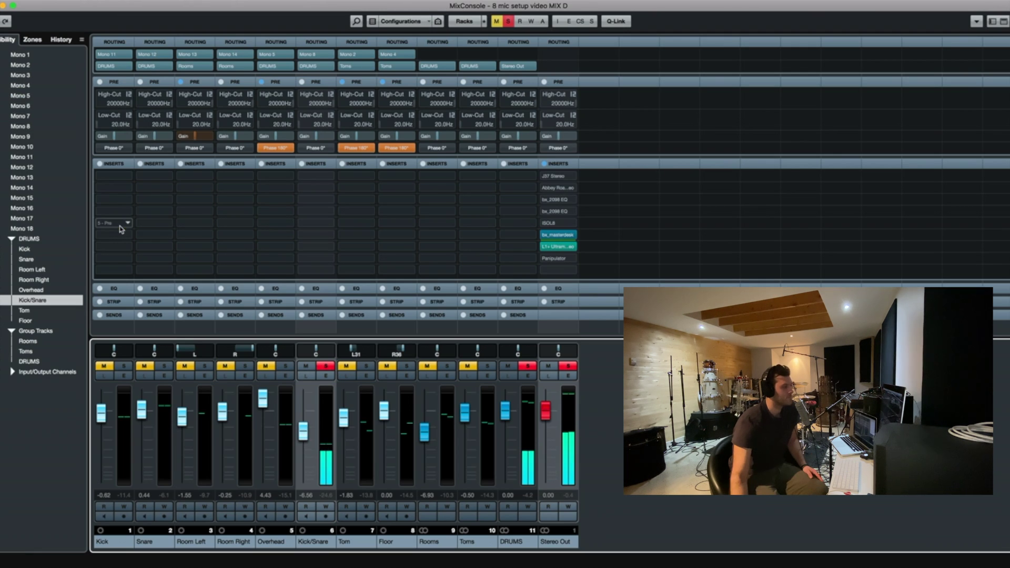
drag(304, 432, 308, 412)
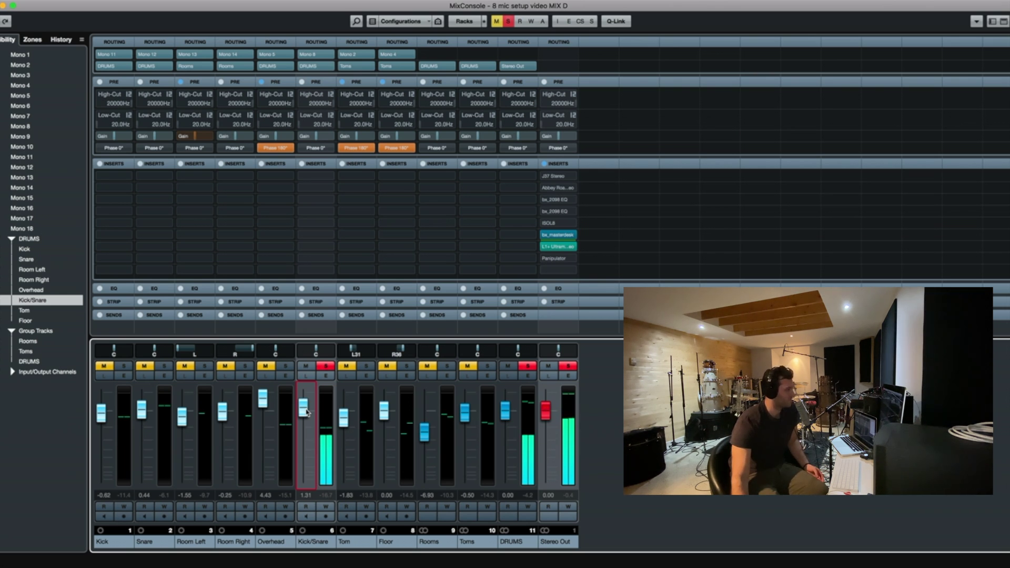
drag(306, 412, 304, 436)
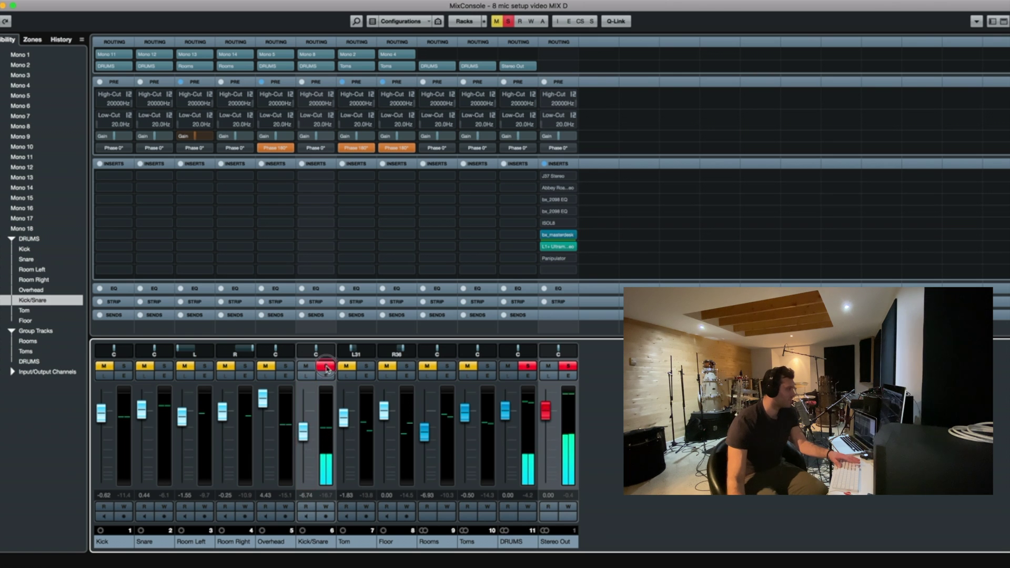
Clear all solos and mutes, and lower the Overhead fader to about 2.48 dB
key(alt+m)
key(alt+s)
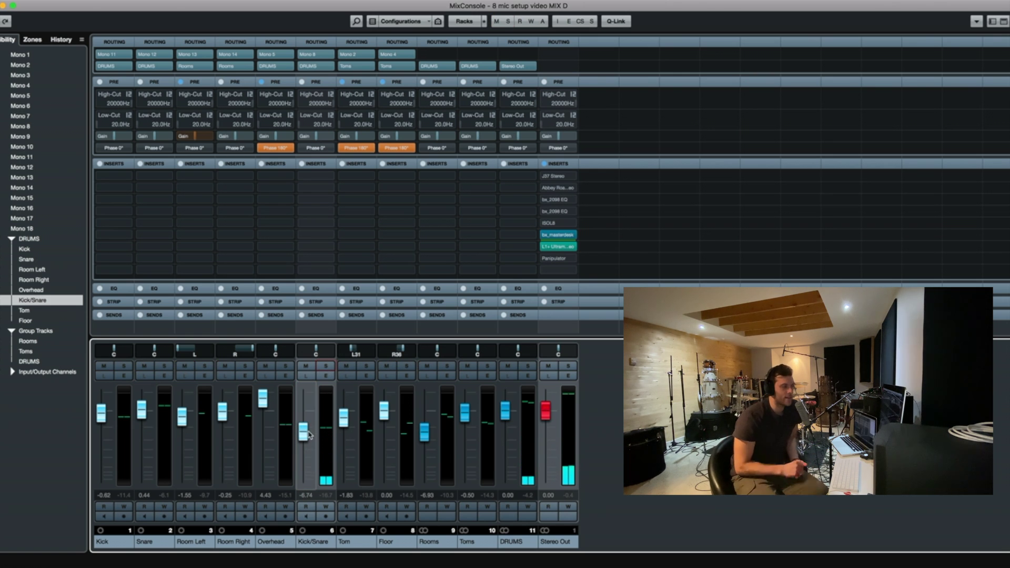
drag(264, 405, 269, 414)
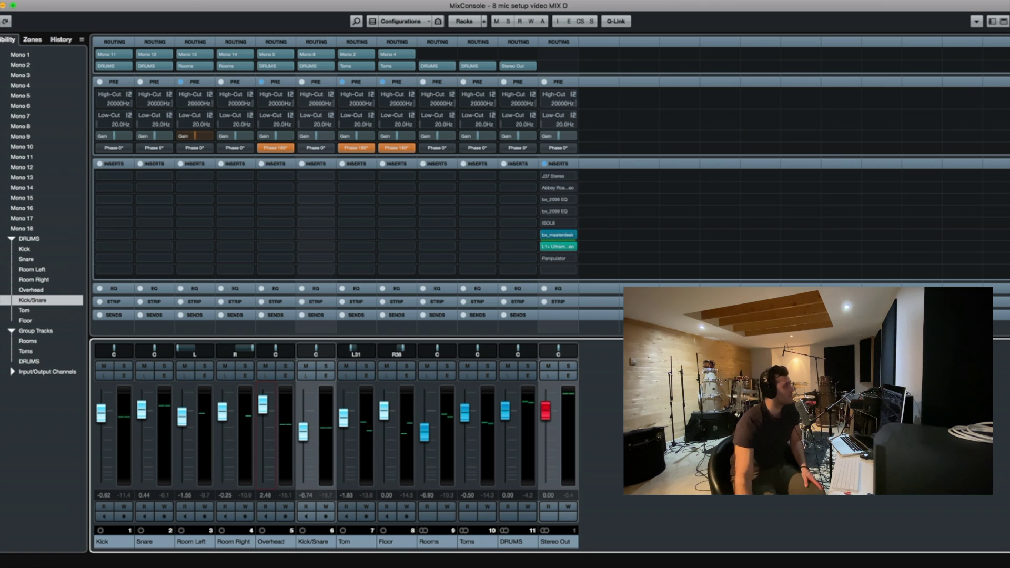
Play the full drum mix from bar 129 with the mixer in view
key(F3)
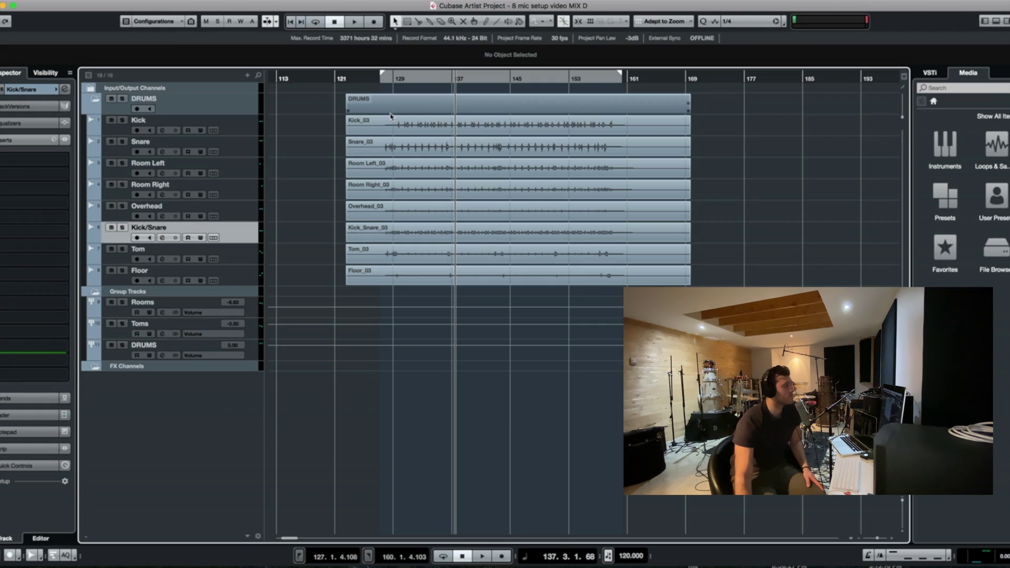
click(395, 80)
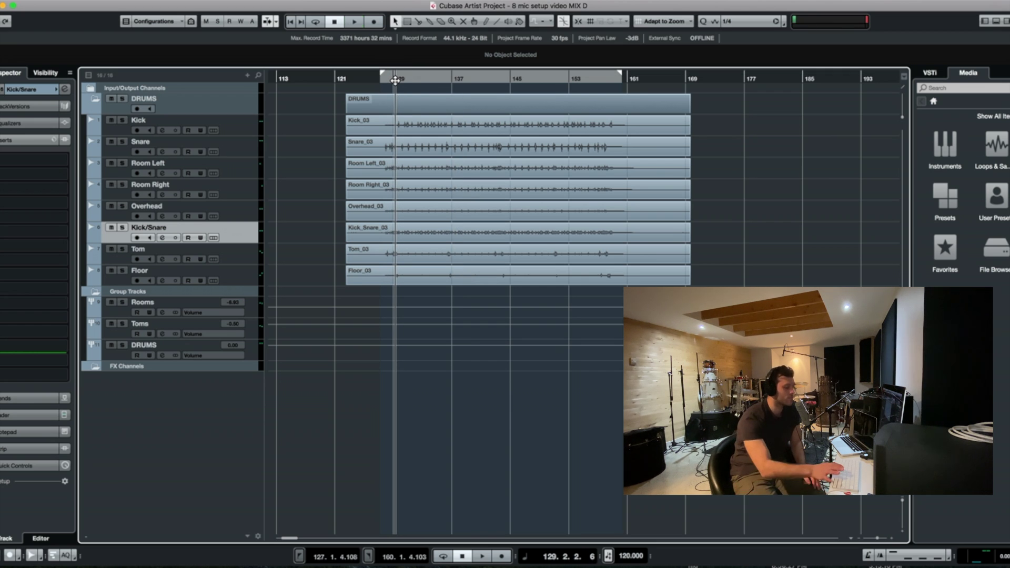
key(space)
key(F3)
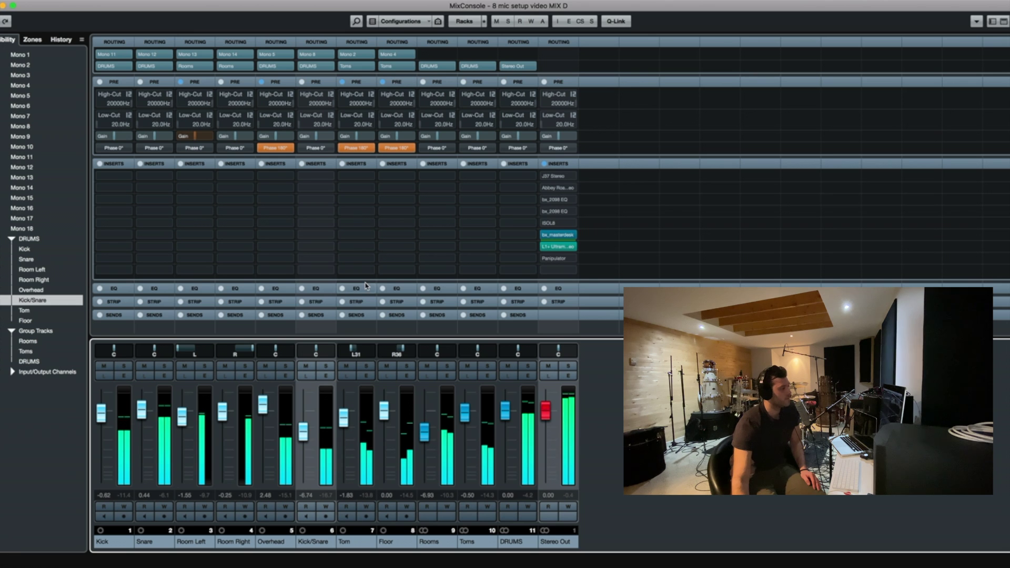
Rebalance the faders to about 1.52 dB for Overhead, -3.56 for Kick/Snare, -8.31 for Rooms, -2.13 for Room Left and 0.00 for Room Right
click(142, 412)
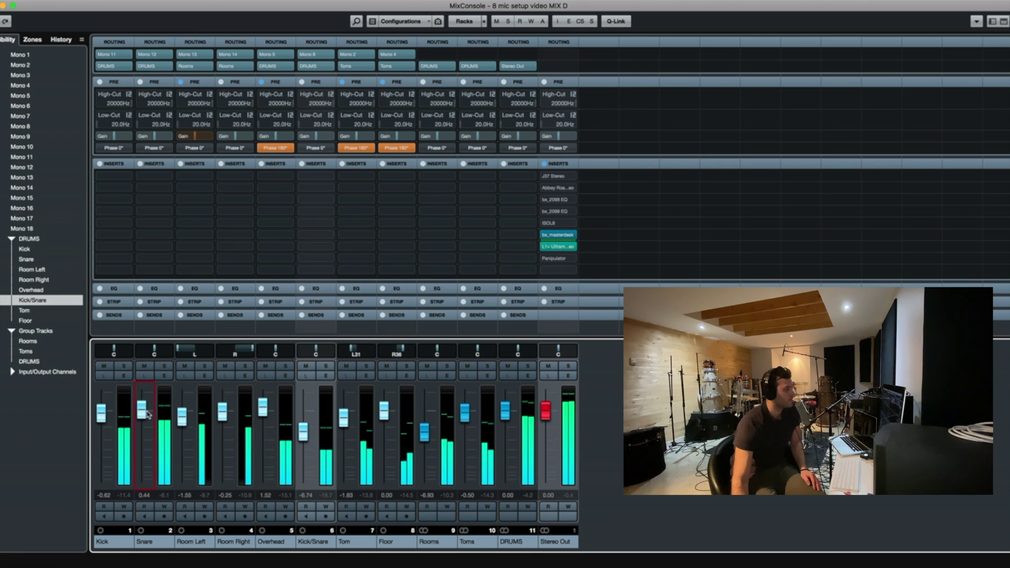
mouse_move(307, 436)
mouse_down()
mouse_move(308, 455)
mouse_move(310, 425)
mouse_move(307, 474)
mouse_move(308, 424)
mouse_up()
drag(424, 431, 424, 436)
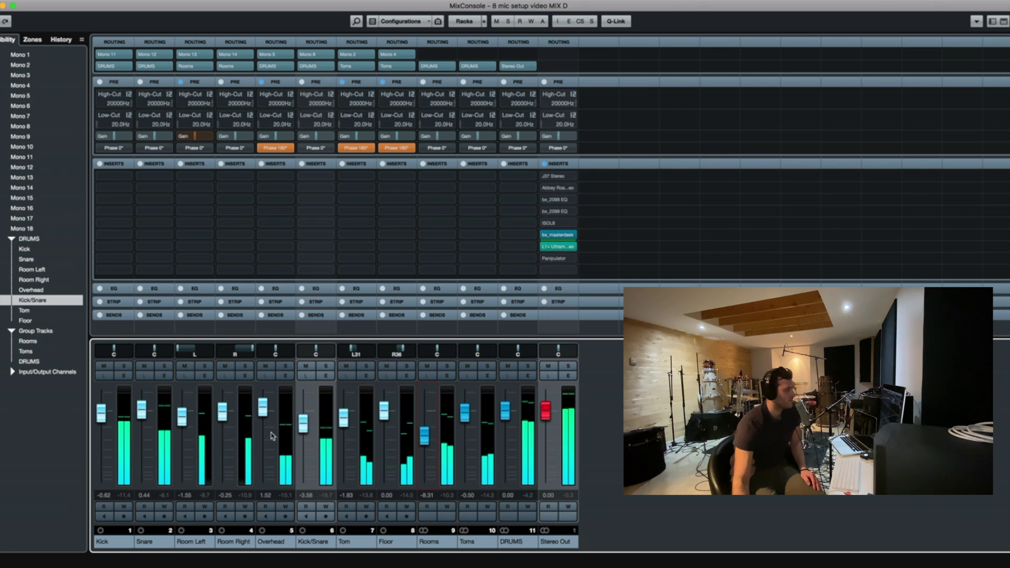
drag(182, 420, 222, 411)
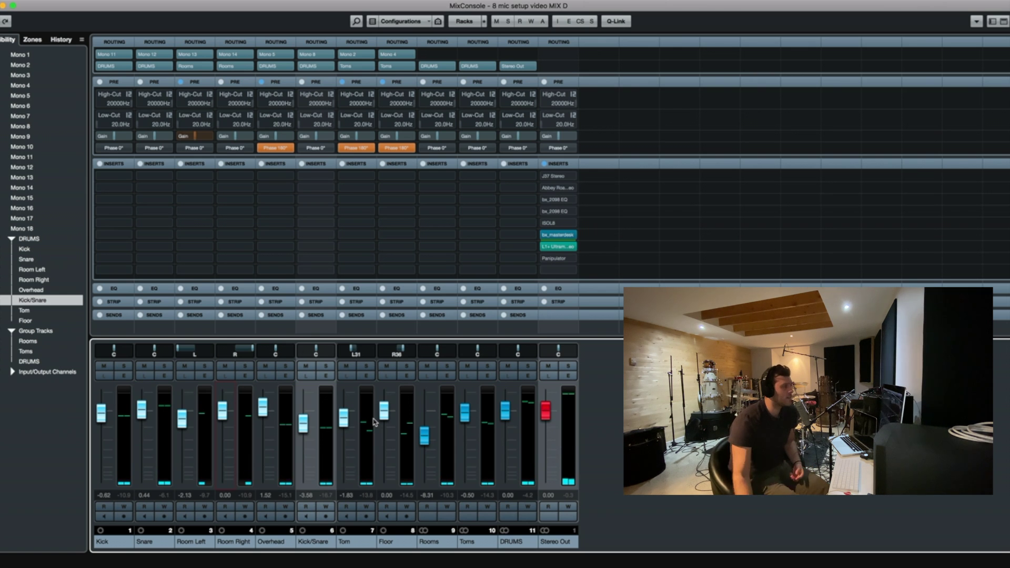
Enable the J37 Stereo and Abbey Road Vinyl inserts on Stereo Out, and inspect each plug-in's editor
click(545, 176)
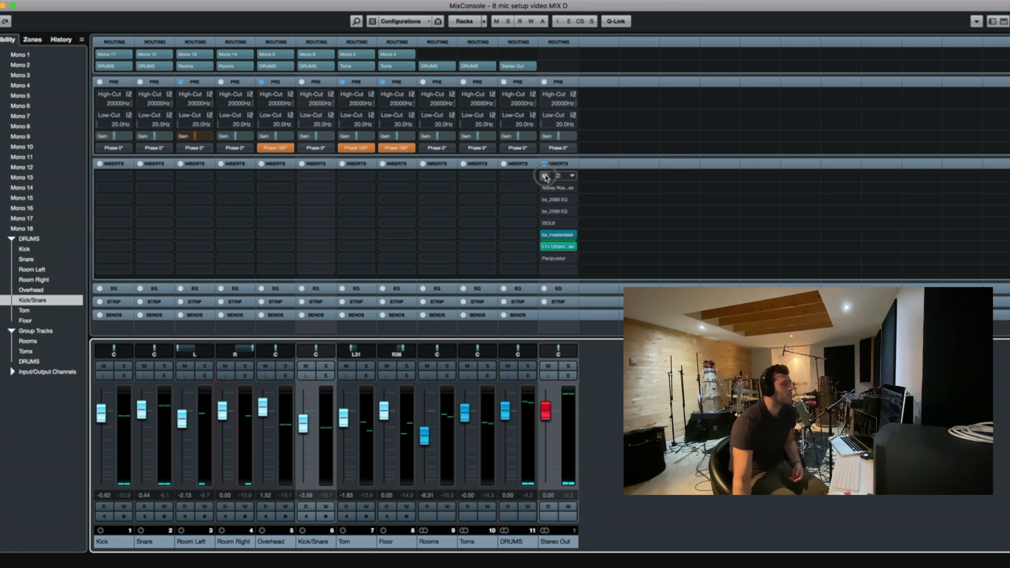
click(545, 188)
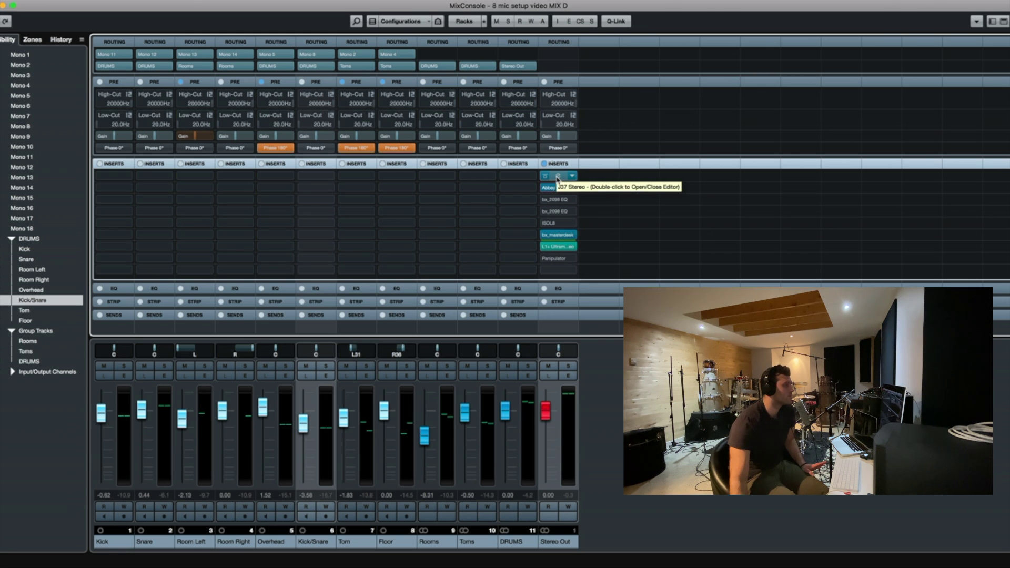
double_click(558, 180)
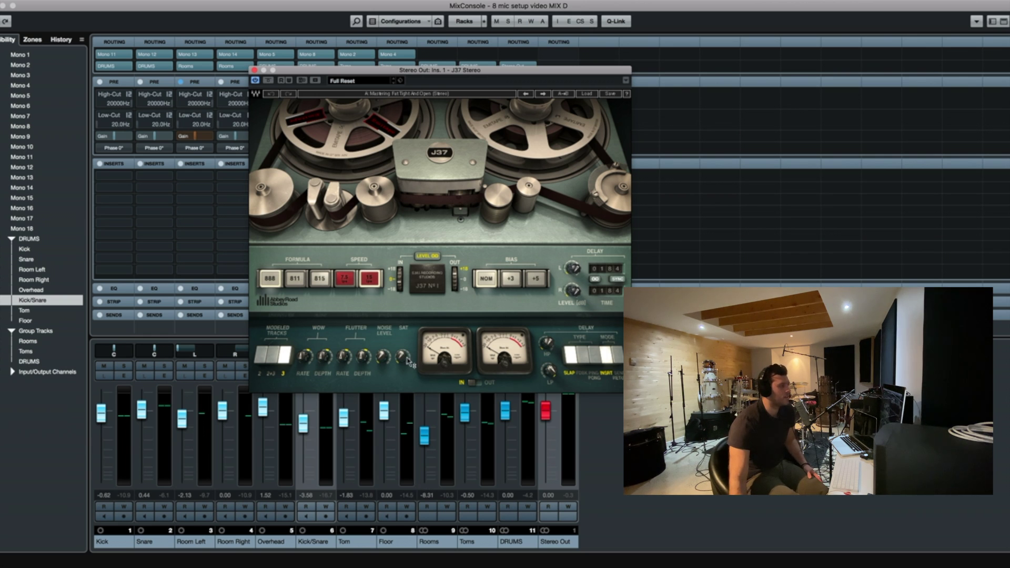
click(254, 70)
click(557, 190)
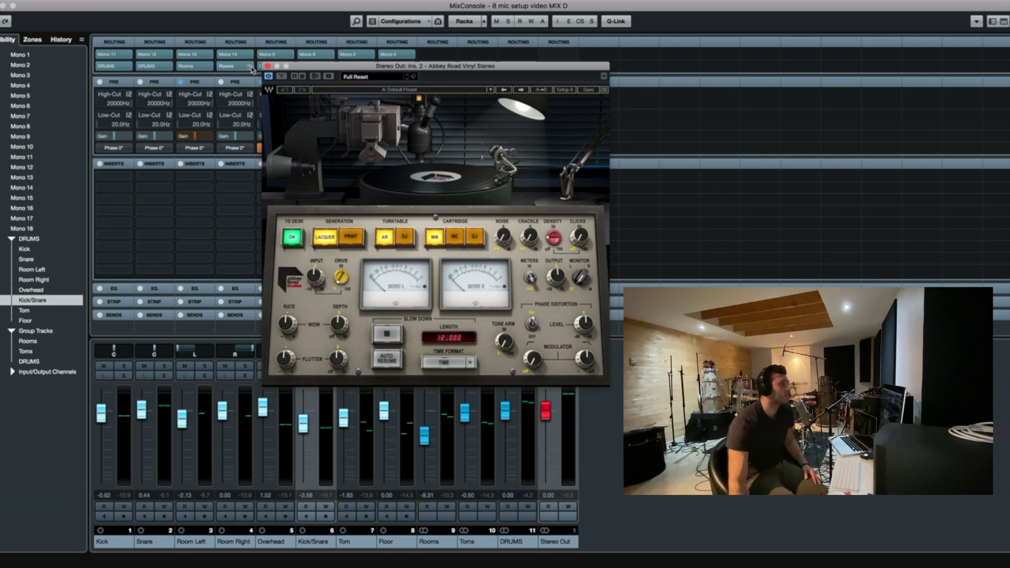
click(268, 66)
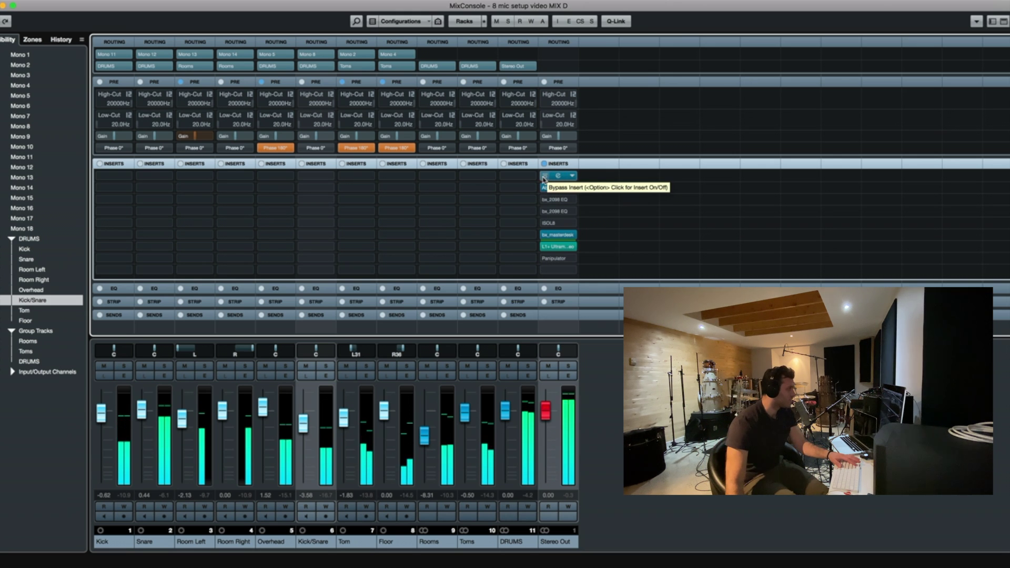
Compare the playing drum mix with the J37 Stereo insert on Stereo Out bypassed and active
click(543, 180)
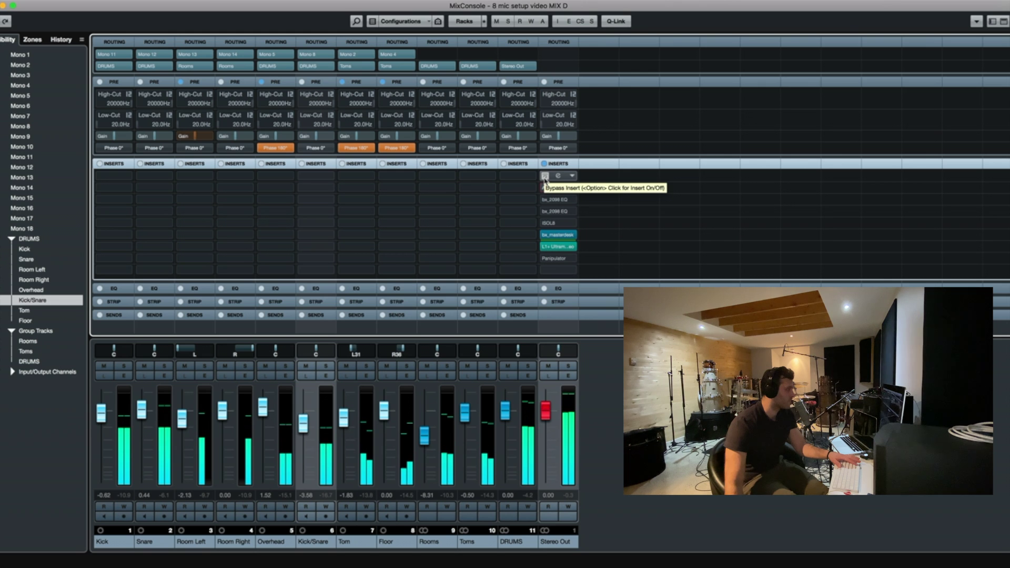
key(space)
key(space)
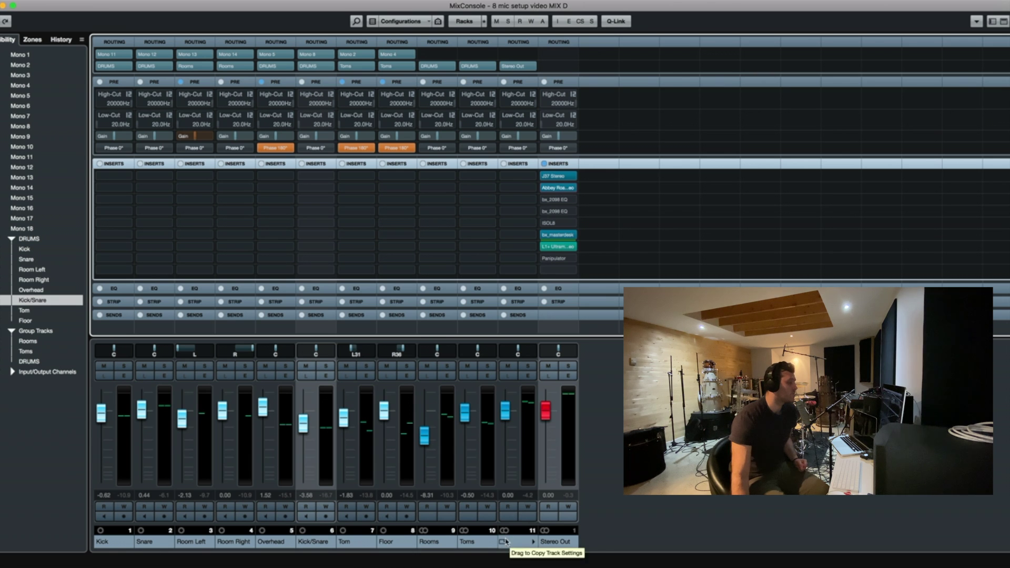
Insert the Waves SSLGChannel Stereo plug-in in the first insert slot of the DRUMS group channel
click(532, 177)
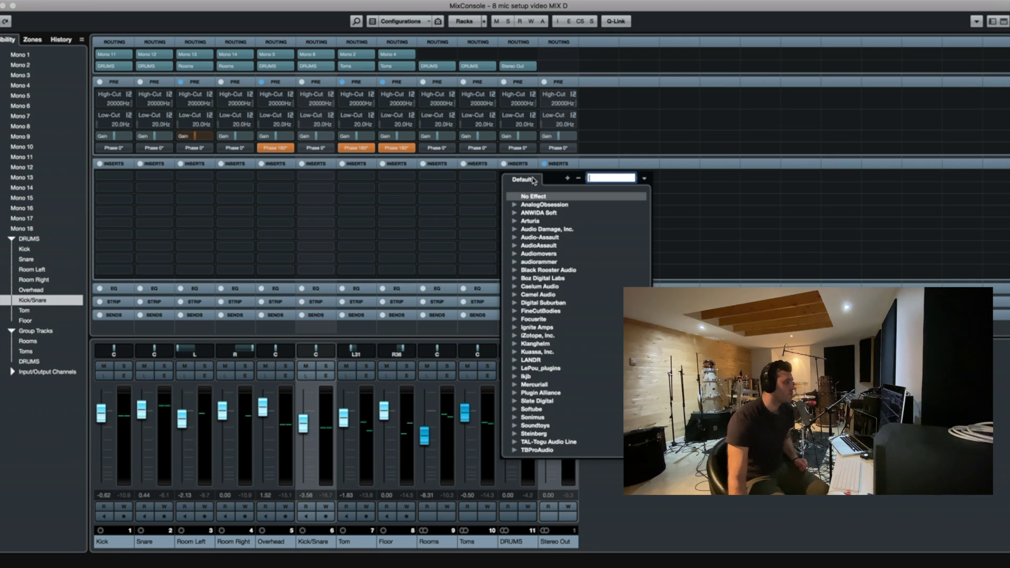
text(ssl)
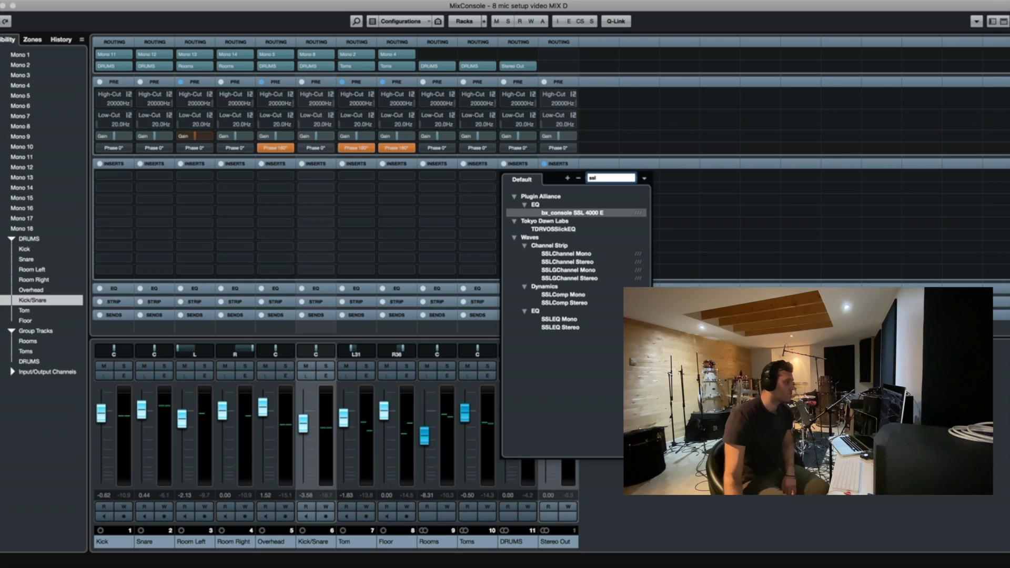
click(566, 278)
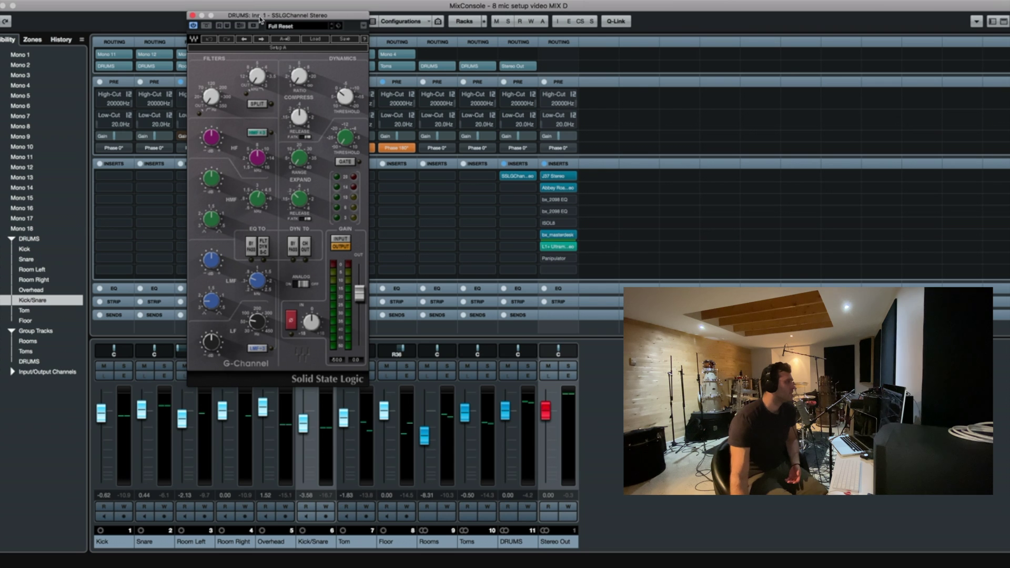
click(259, 14)
drag(259, 16, 259, 15)
Play the drum mix and enable the Panipulator insert on Stereo Out
mouse_move(219, 264)
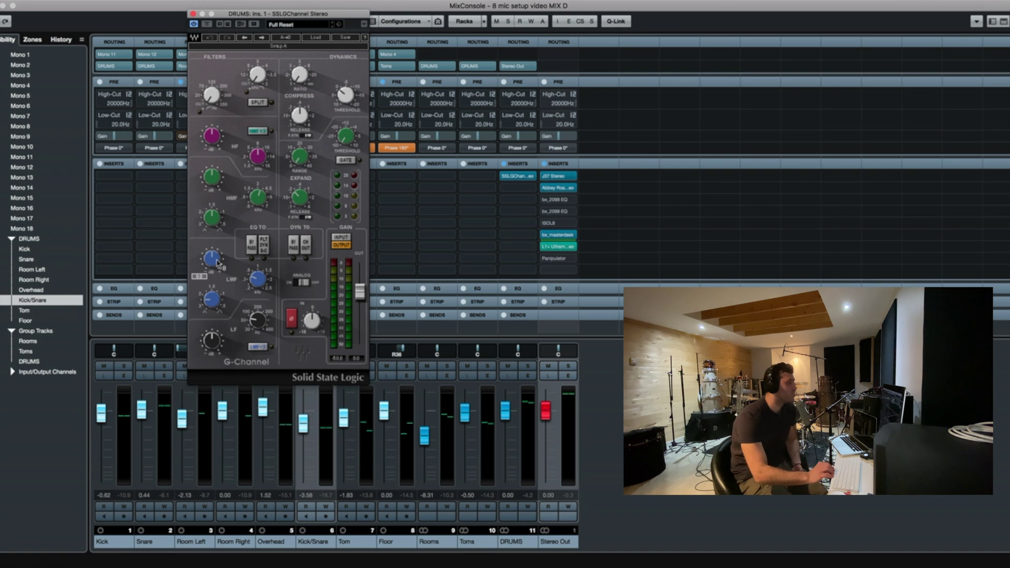
key(space)
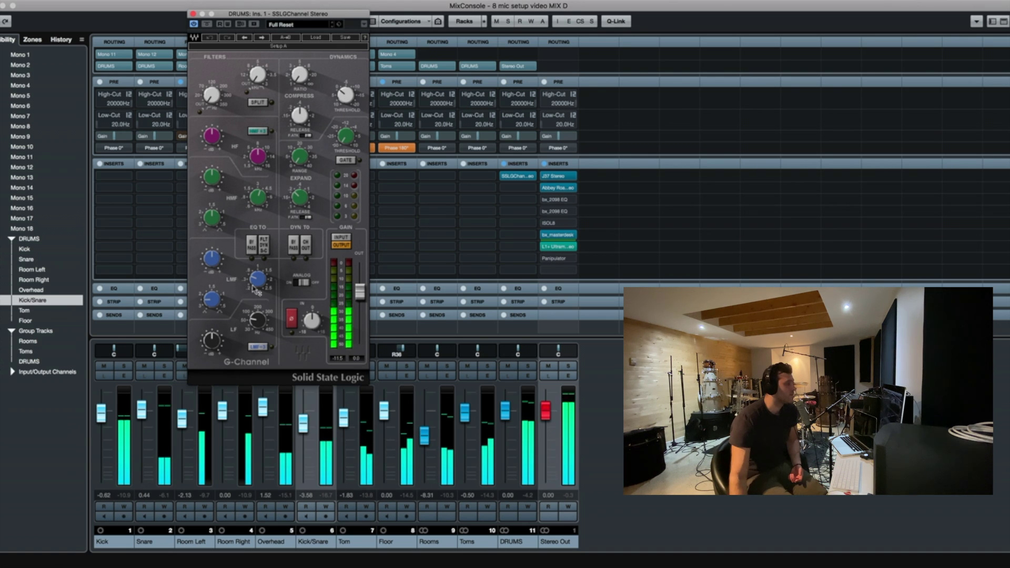
click(545, 259)
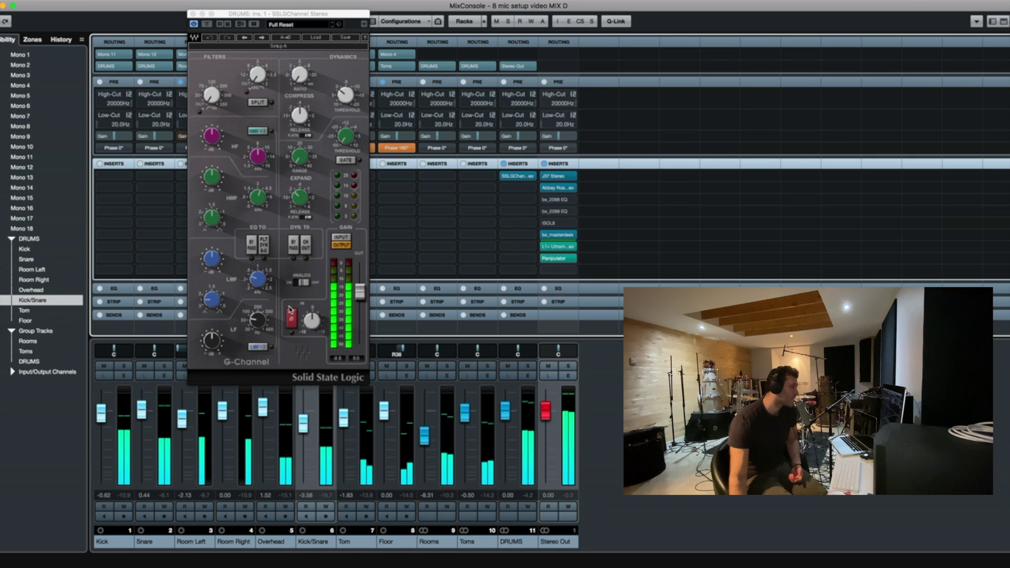
Adjust the LMF band's gain and frequency in the SSLGChannel on the DRUMS group while the mix plays
drag(257, 279, 258, 276)
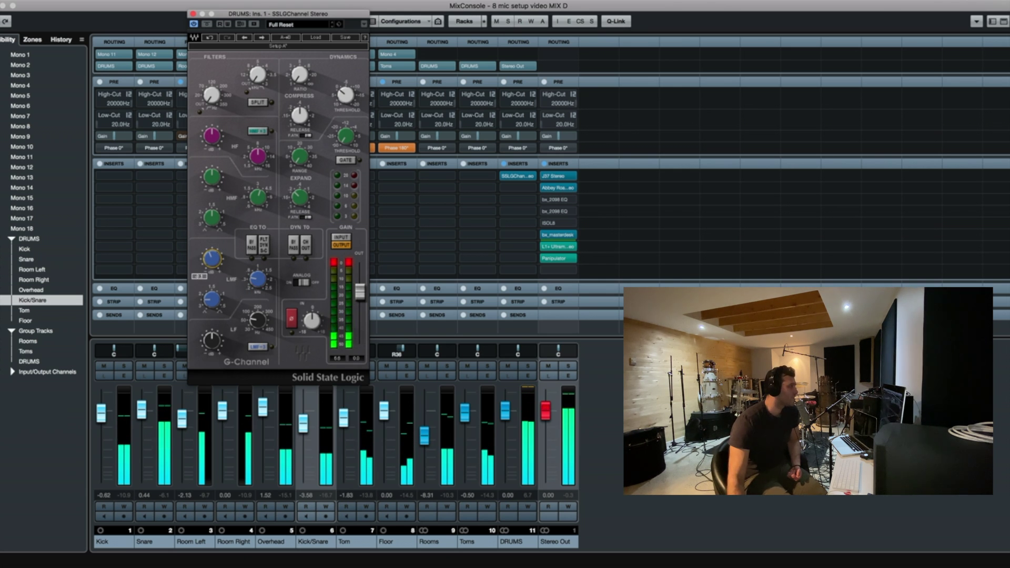
mouse_move(248, 277)
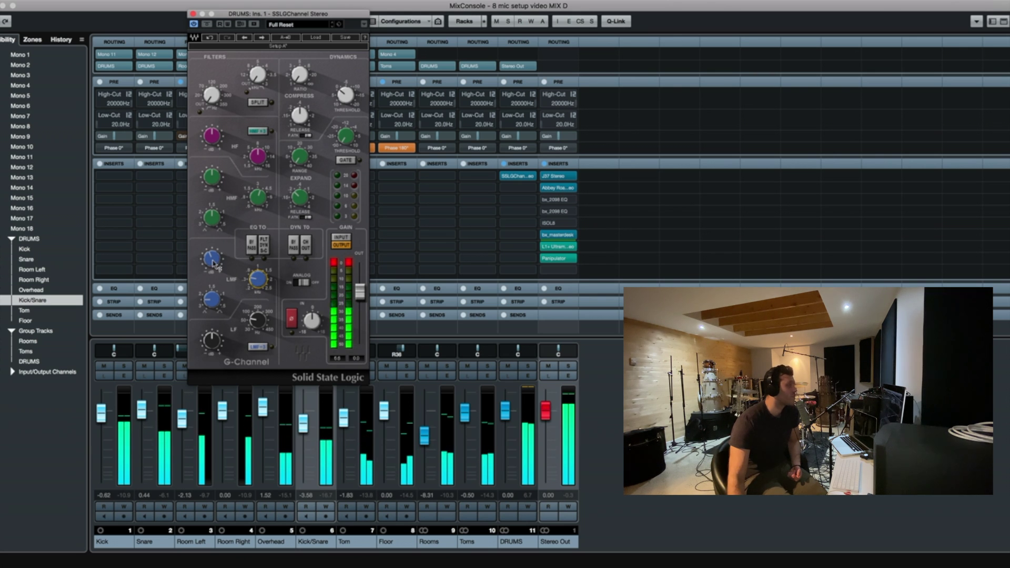
drag(256, 280, 256, 274)
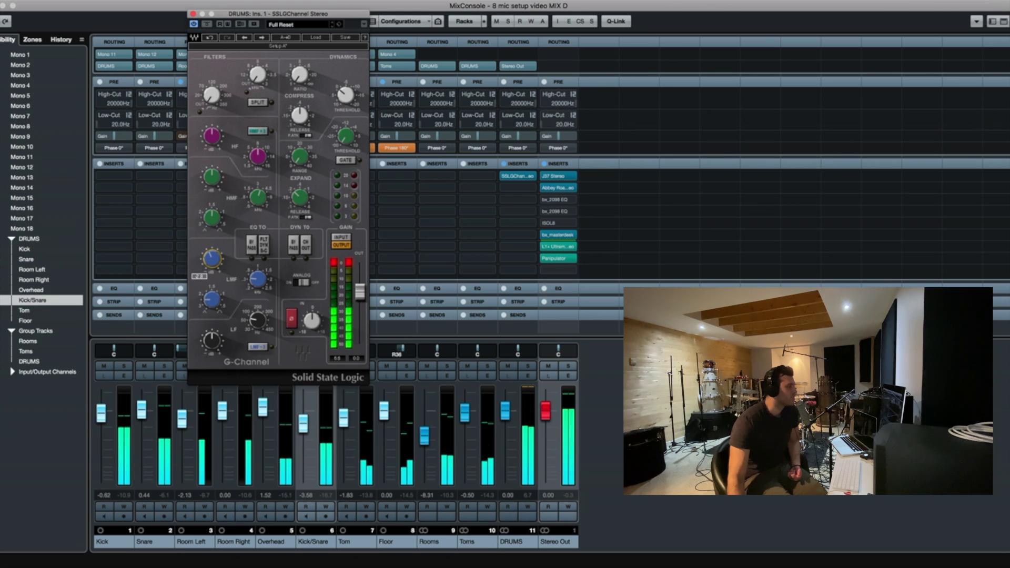
Compare the drum mix with the SSLGChannel bypassed and active, check its LMF frequency, and close the plug-in editor
click(205, 24)
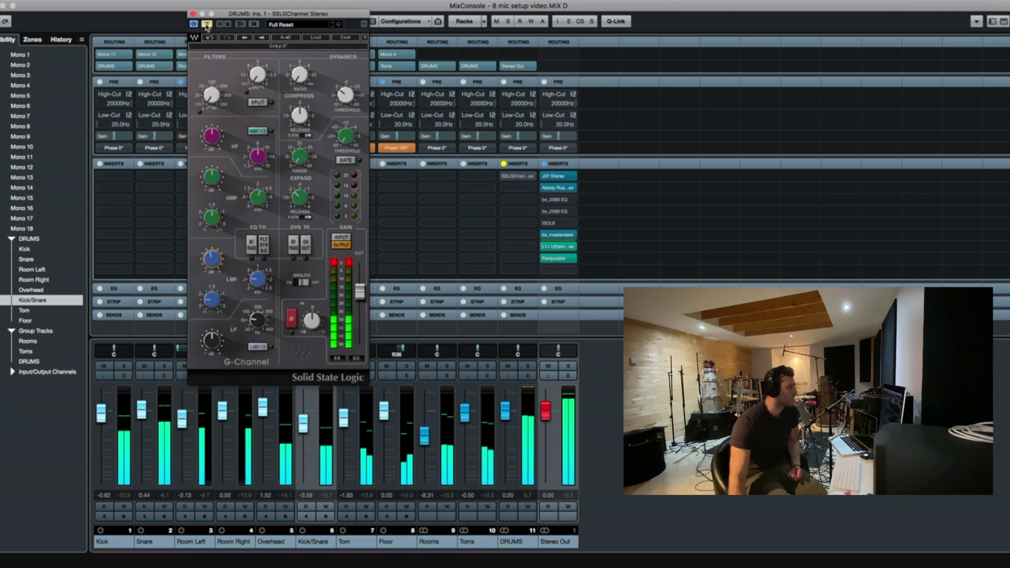
click(206, 24)
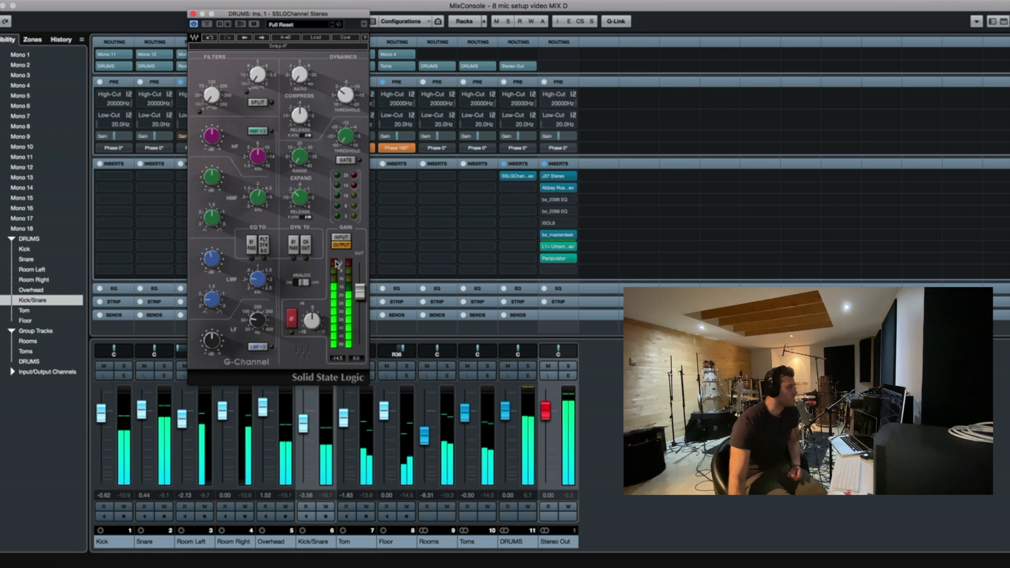
mouse_move(258, 279)
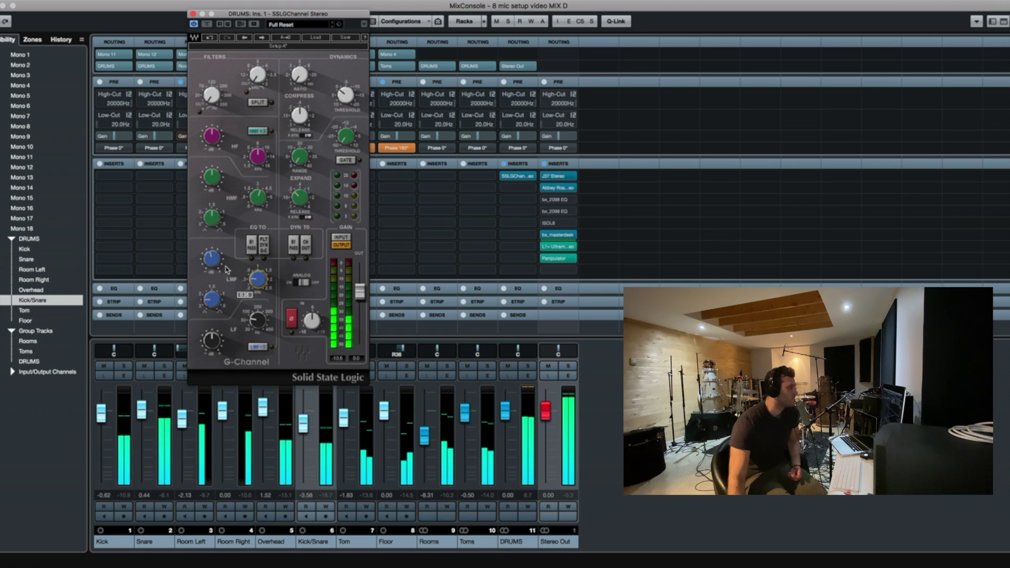
click(193, 14)
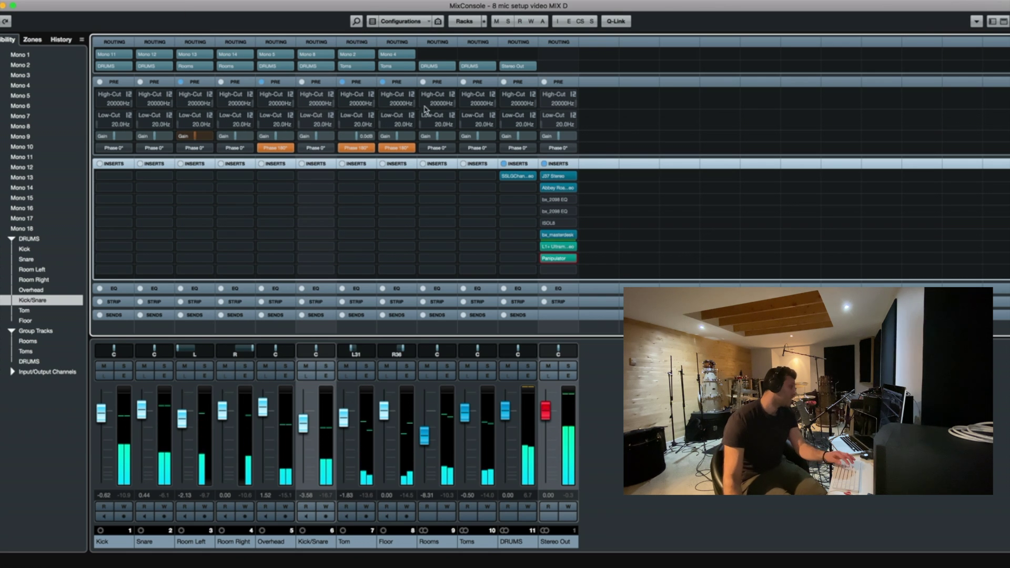
Insert the Waves Kramer PIE Stereo compressor in the second insert slot of the DRUMS group channel
click(533, 189)
text(kramer)
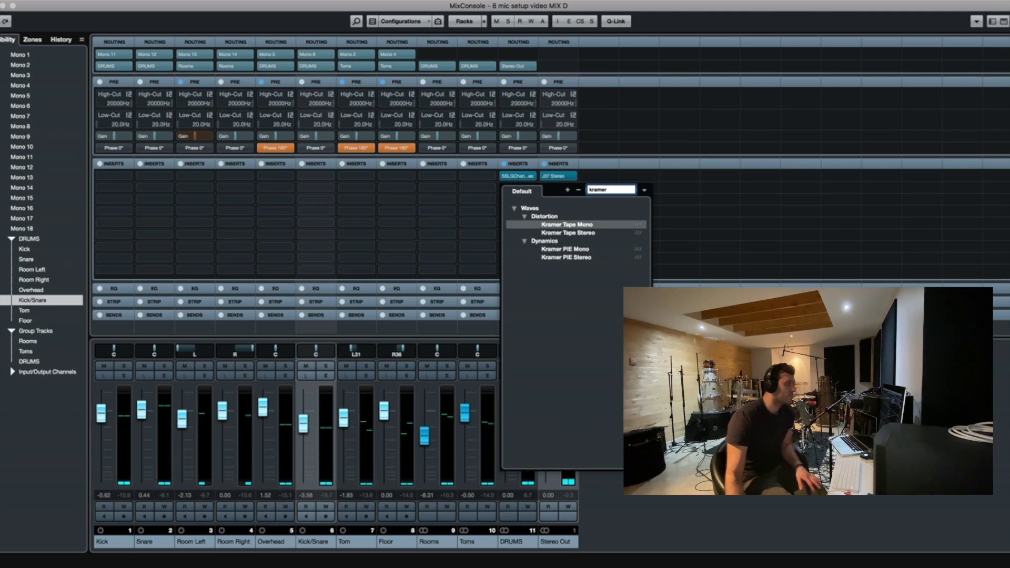
click(577, 258)
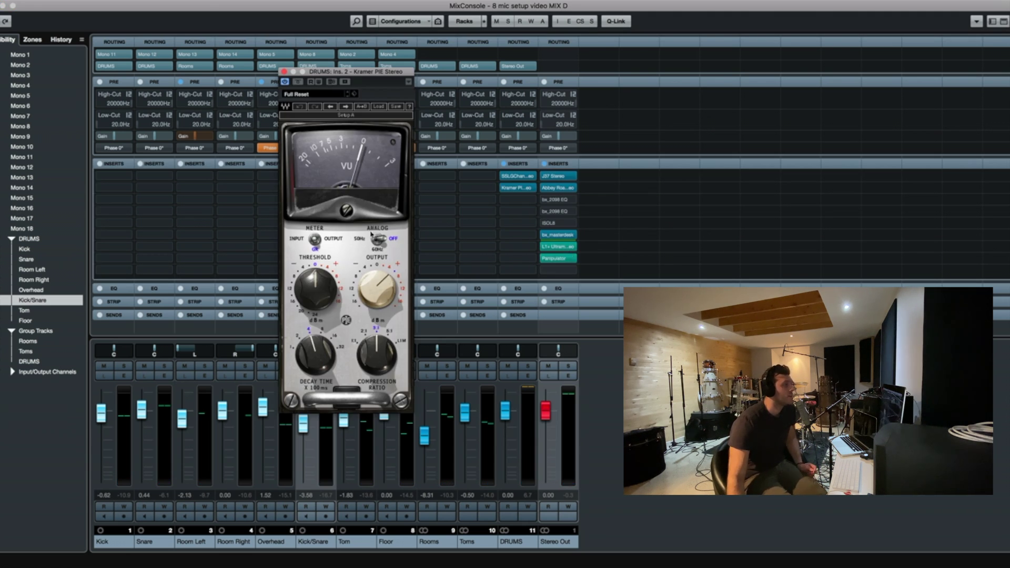
Shorten the Kramer PIE decay time, set its compression ratio to 2:1, and lower its output level during playback
scroll(328, 352, down, 2)
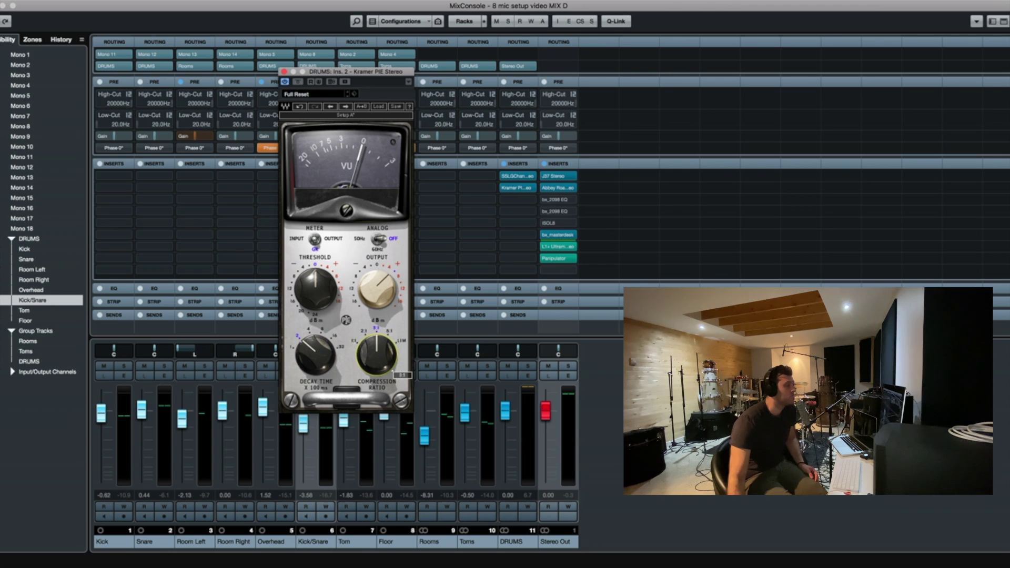
scroll(377, 352, down, 1)
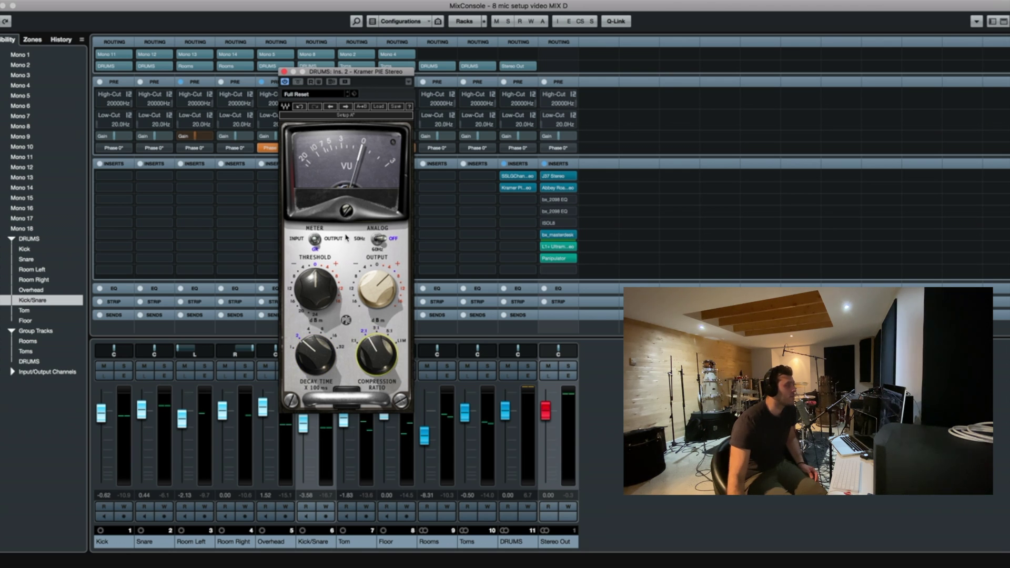
key(space)
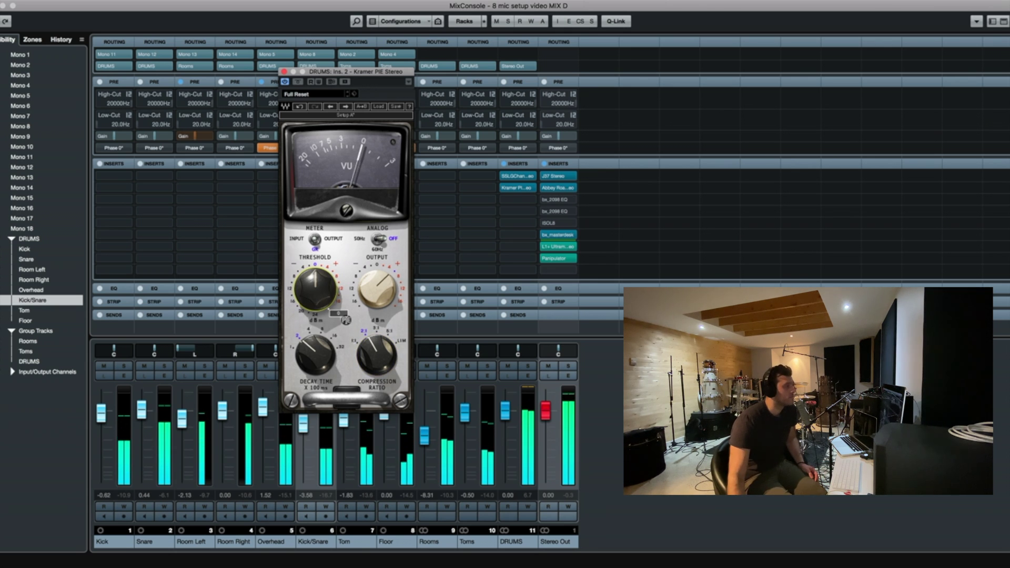
mouse_move(376, 290)
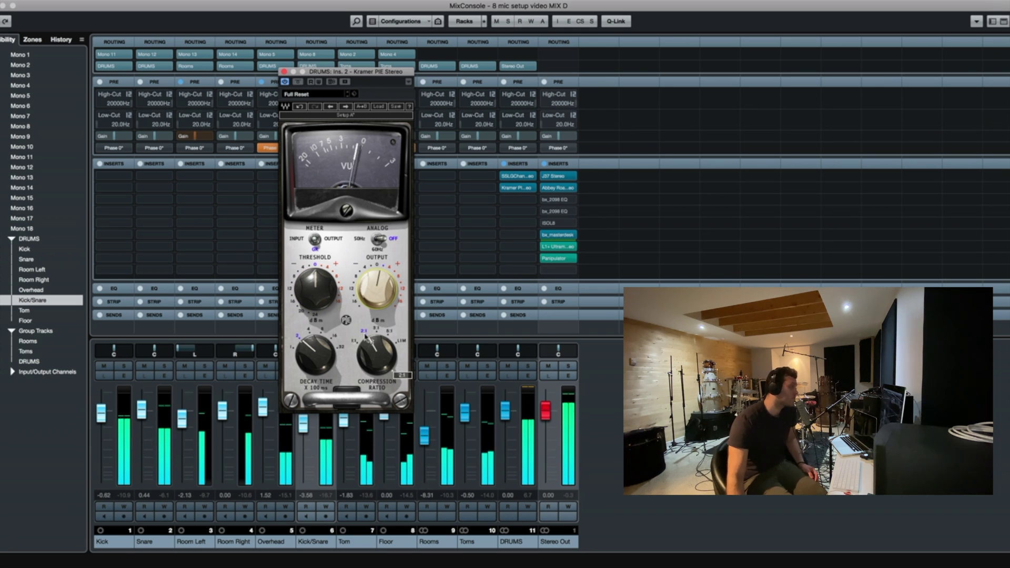
Compare the drum mix with the Kramer PIE bypassed and active, and close its editor
click(298, 82)
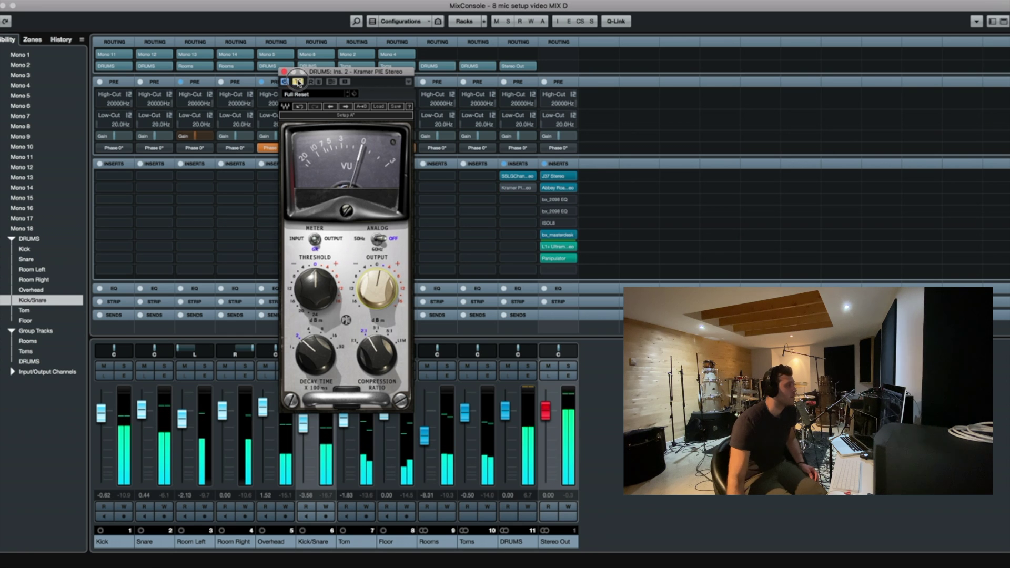
click(298, 82)
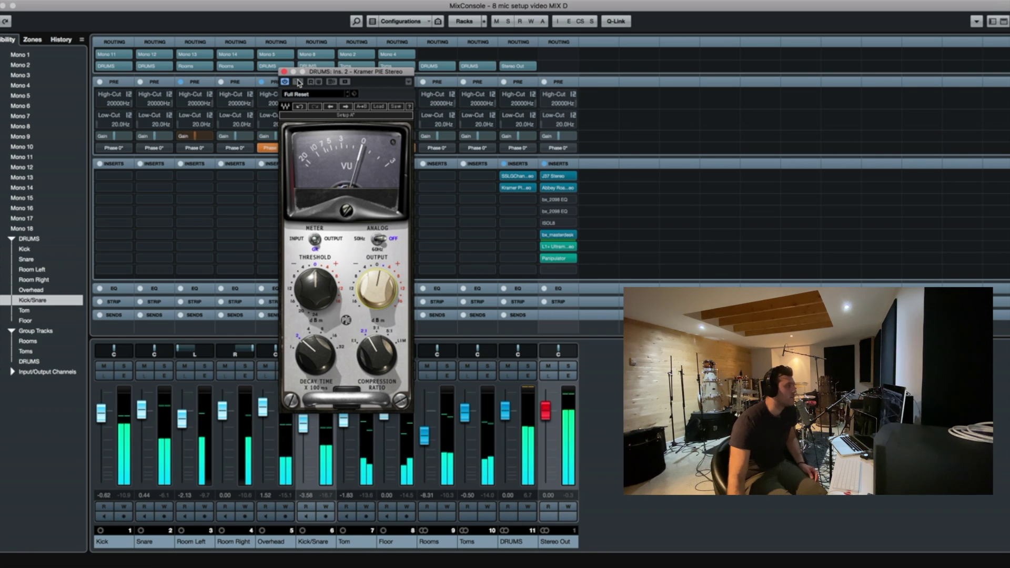
click(284, 72)
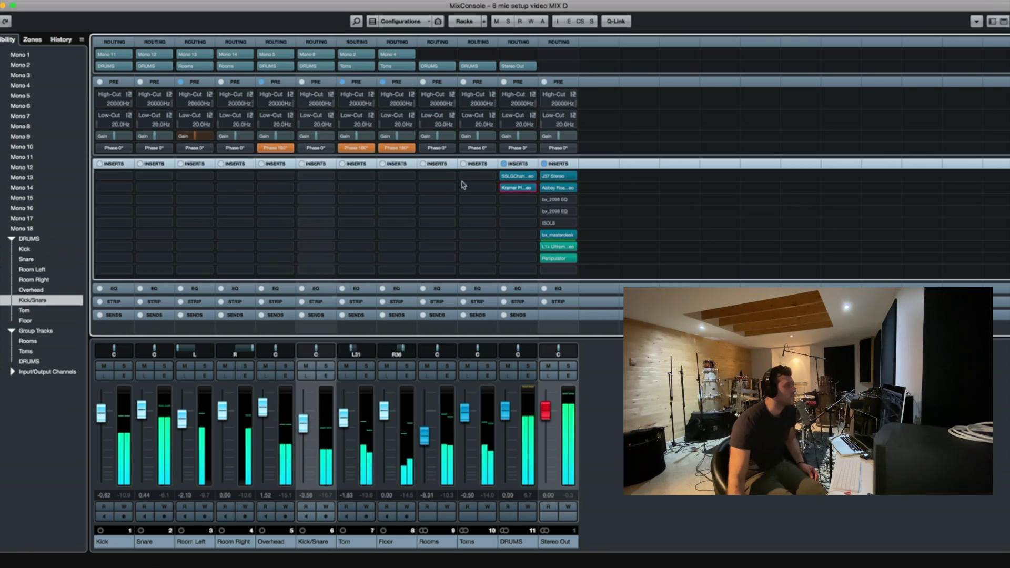
Compare the mix with all DRUMS inserts bypassed and active, with the Panipulator on Stereo Out both on and off
click(503, 164)
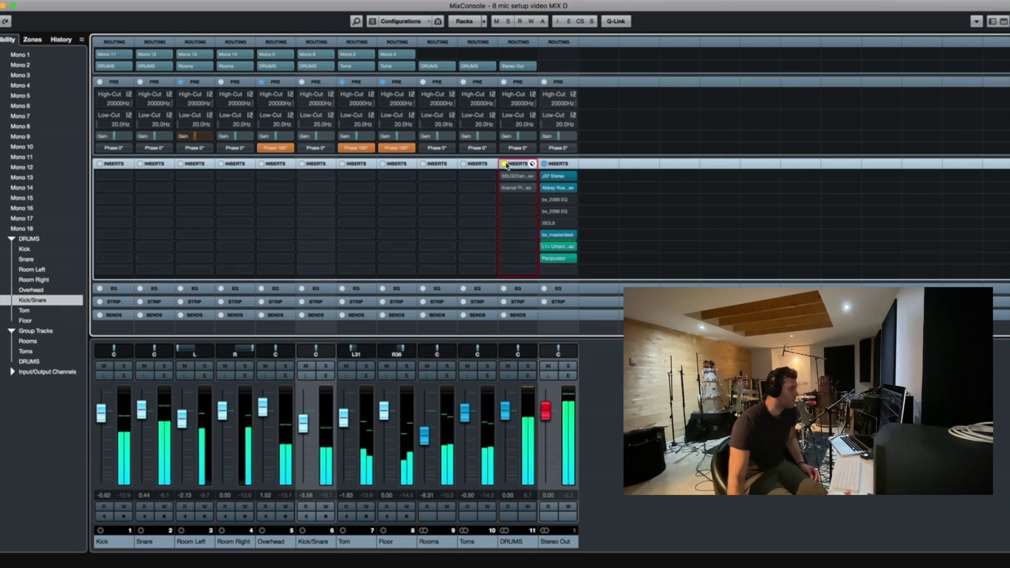
click(504, 164)
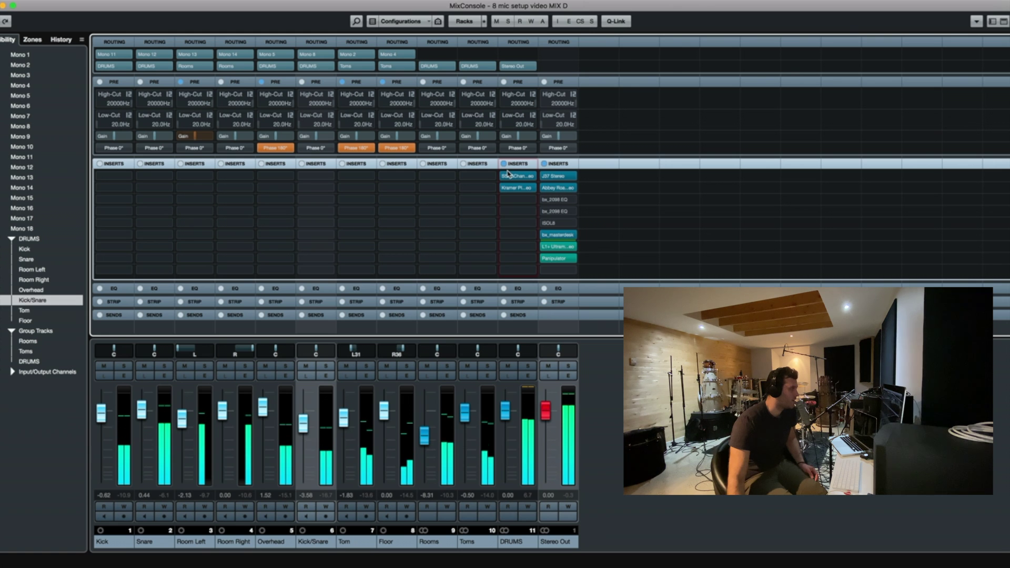
mouse_move(504, 175)
mouse_move(545, 263)
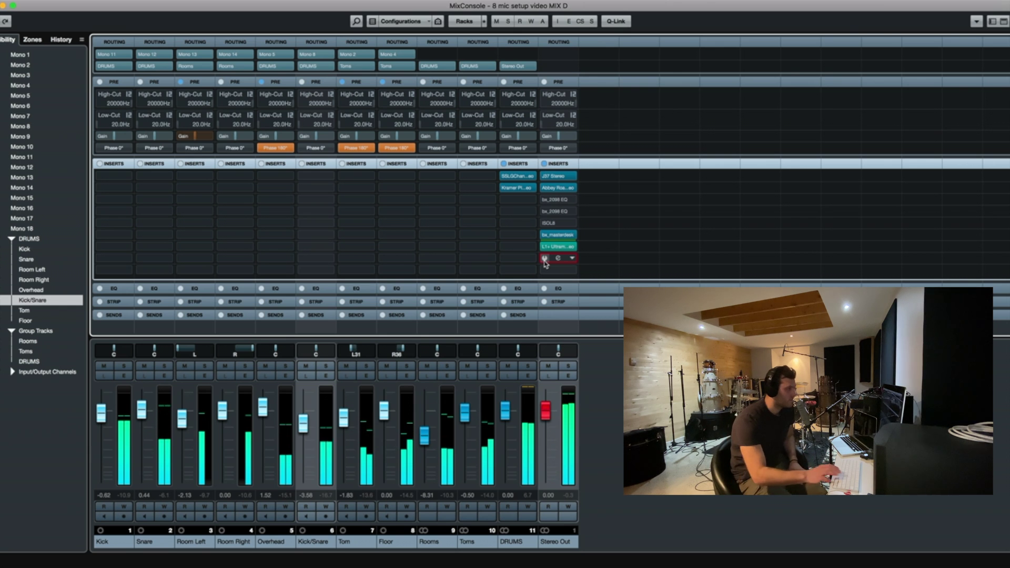
click(505, 164)
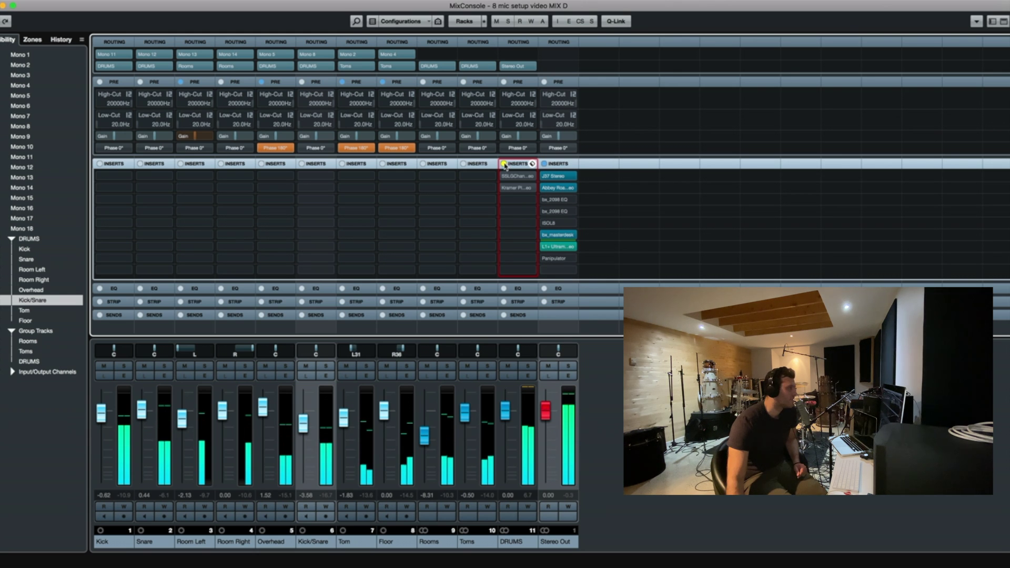
click(504, 165)
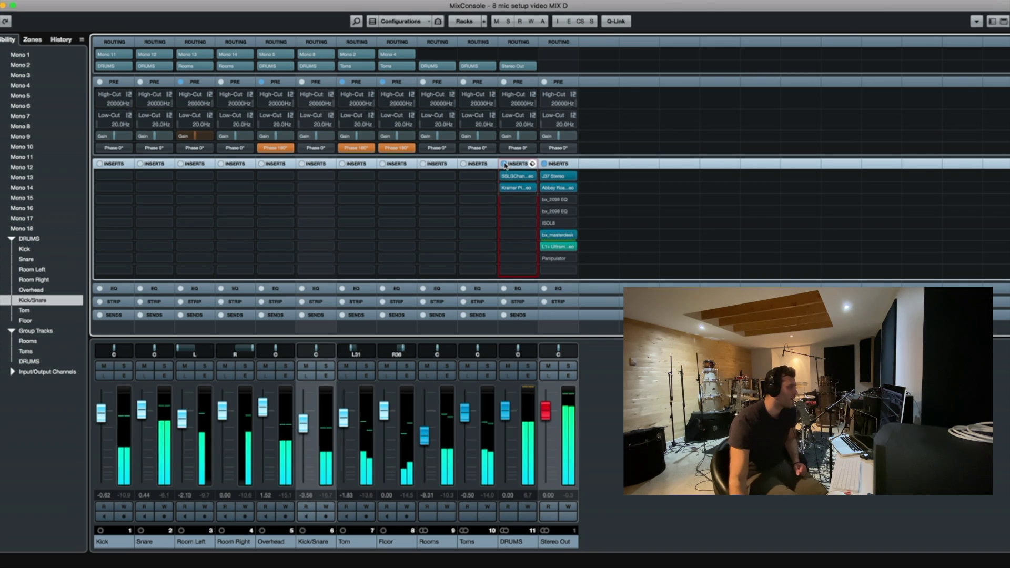
click(544, 259)
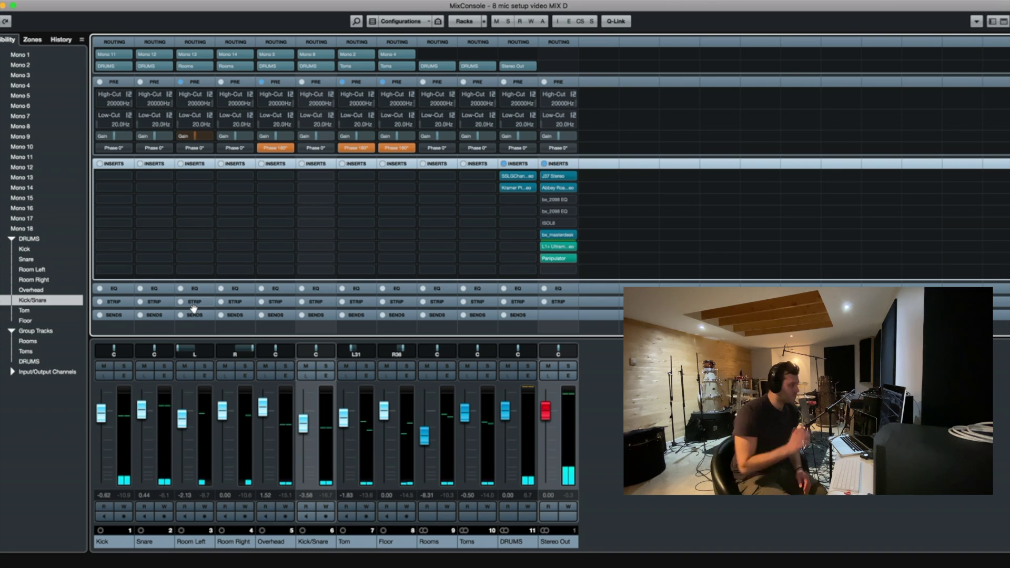
Solo the Kick channel and insert the SSLChannel Mono plug-in in its first insert slot
click(123, 367)
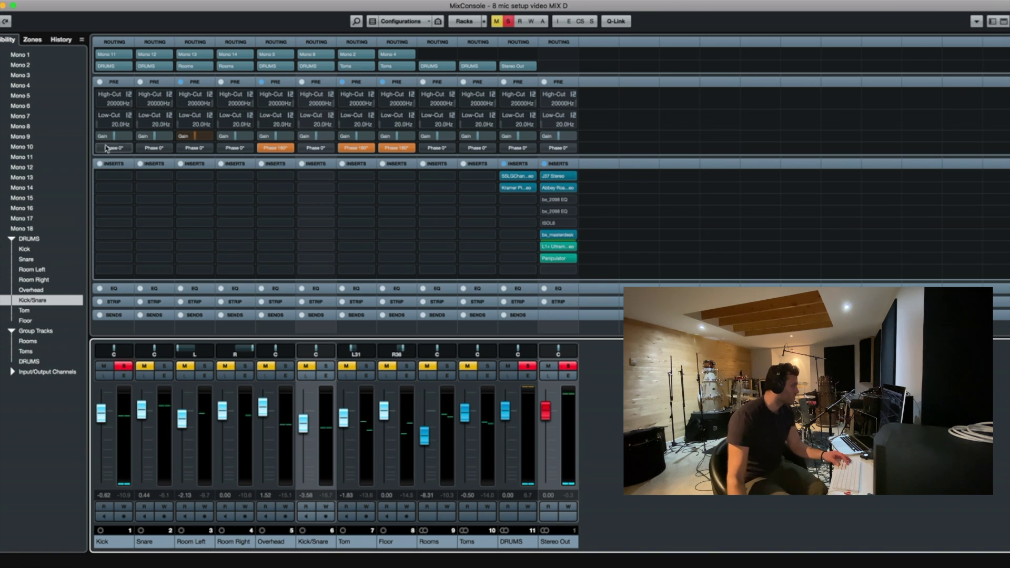
click(126, 176)
text(ss)
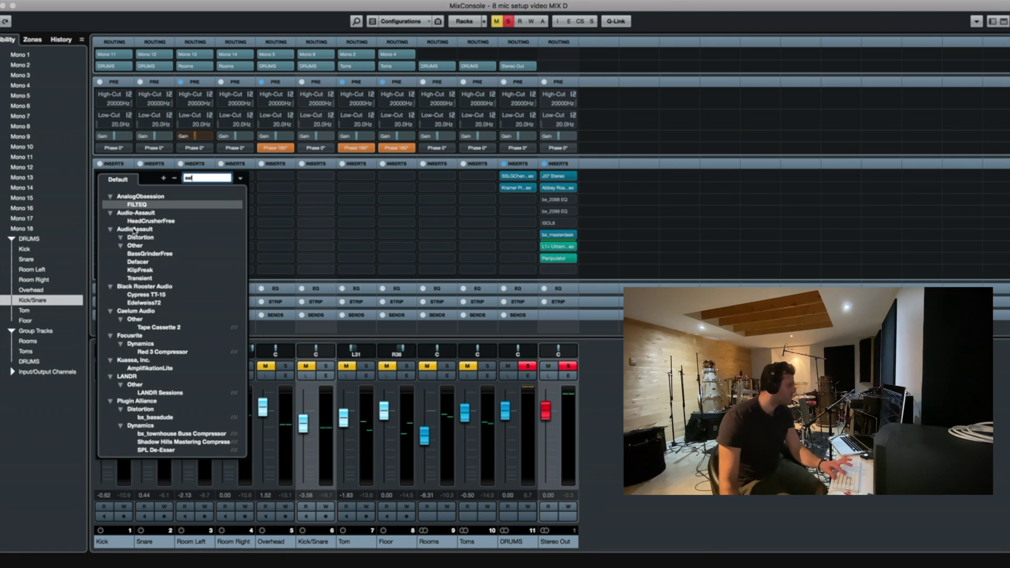
text(l)
click(175, 260)
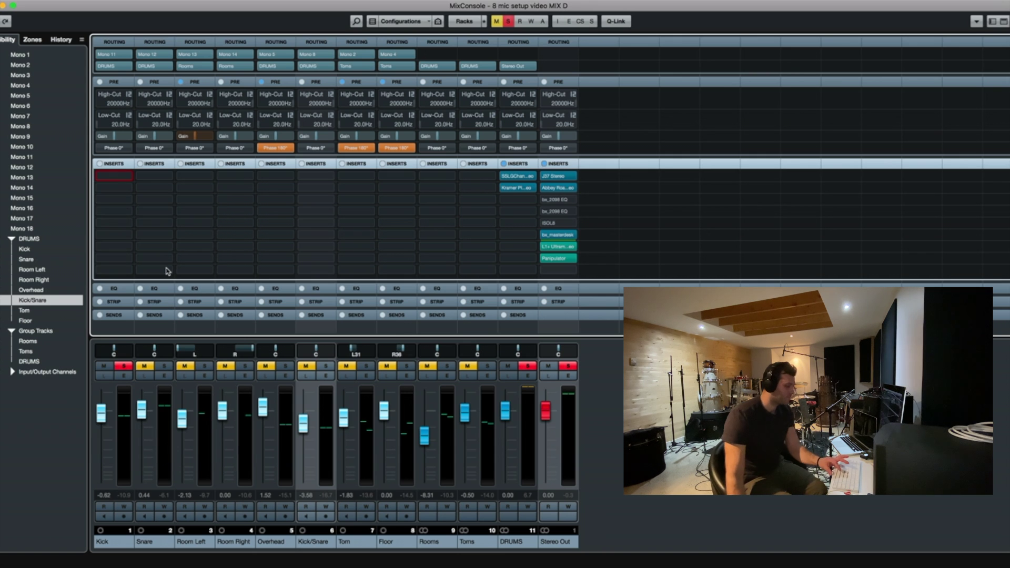
Engage the high-pass filter in the kick's SSLChannel and shape the LMF and LF bands during playback, with LF in Bell mode
drag(411, 186, 411, 179)
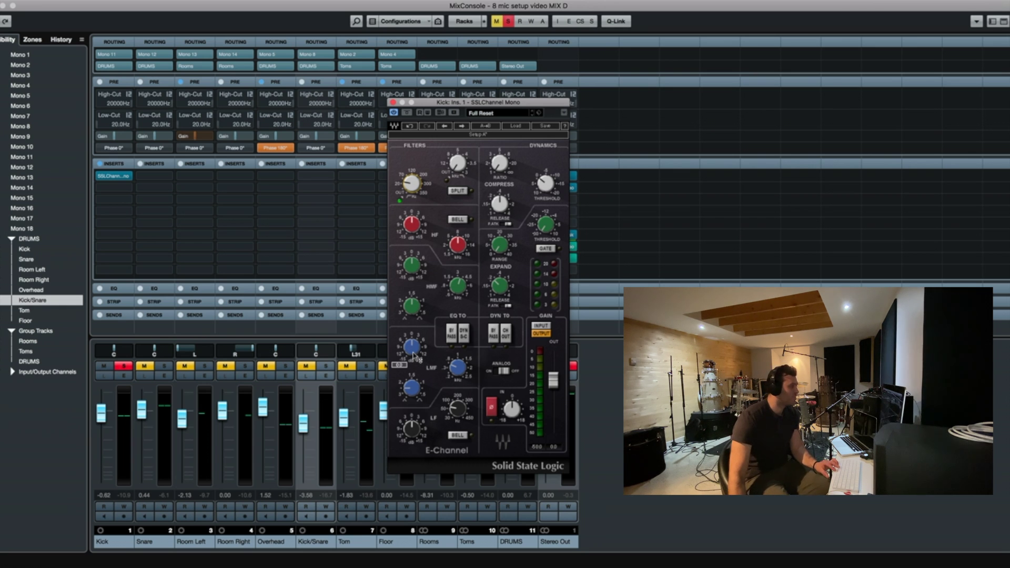
key(space)
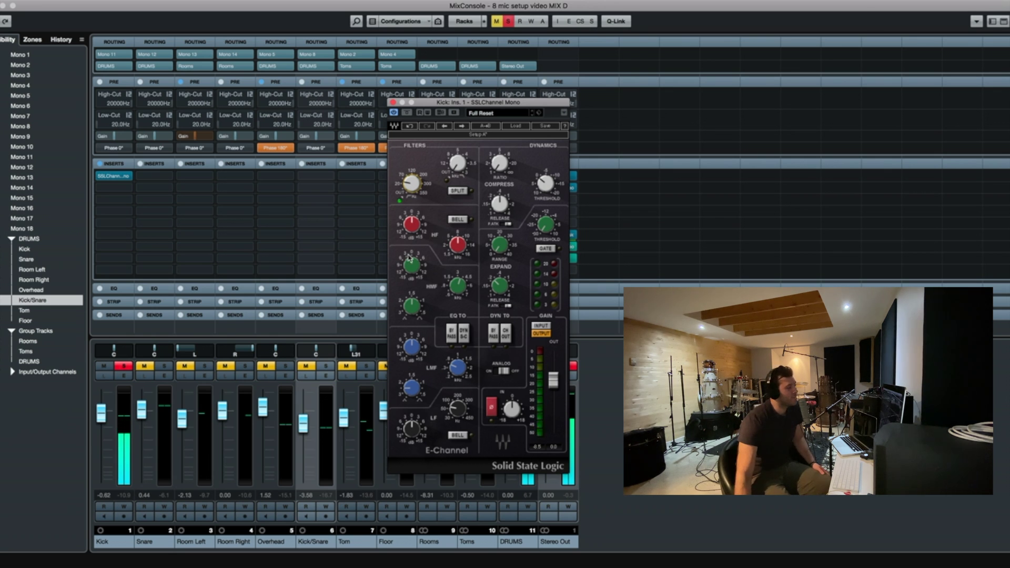
mouse_move(421, 356)
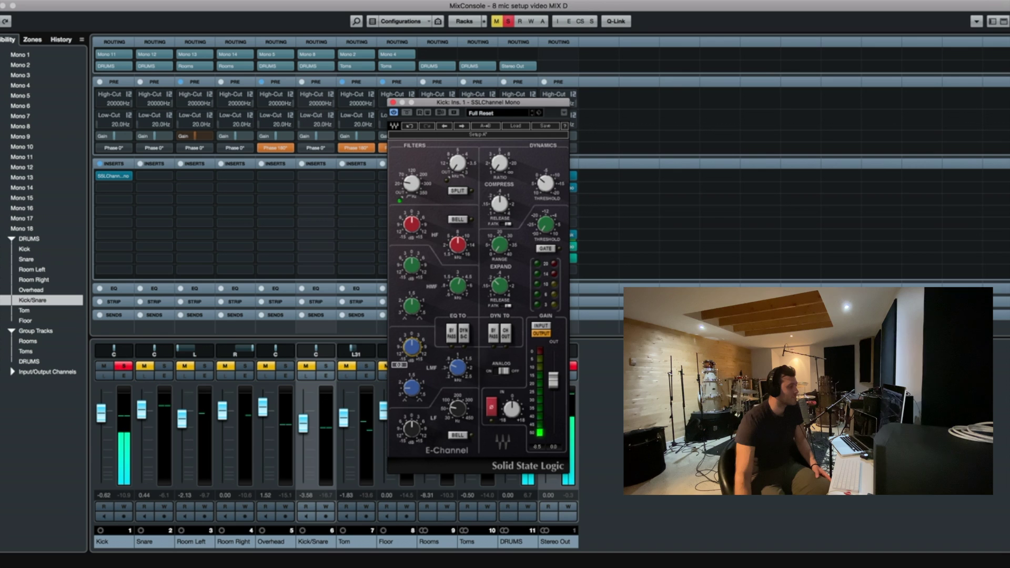
mouse_move(456, 369)
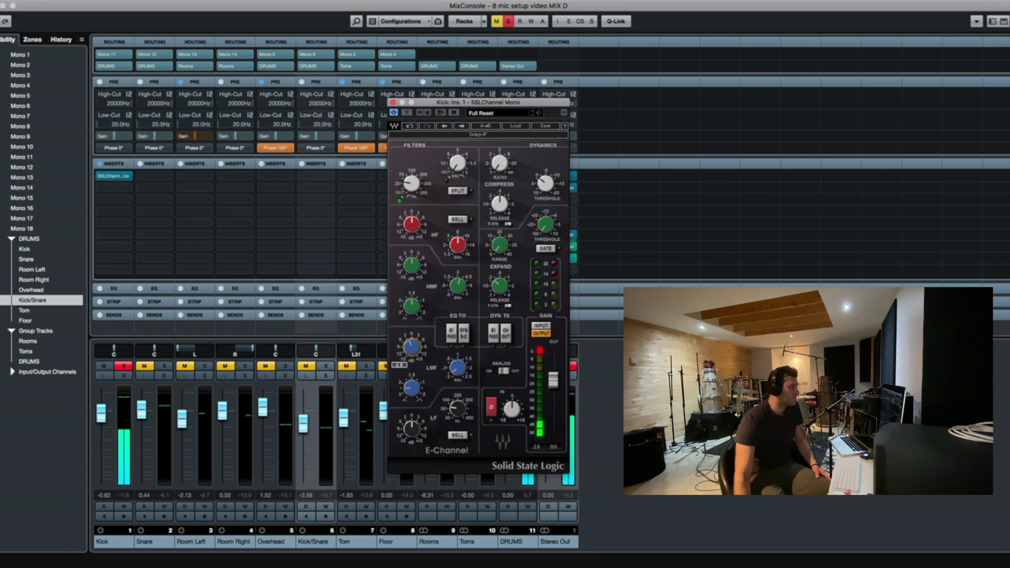
mouse_move(412, 427)
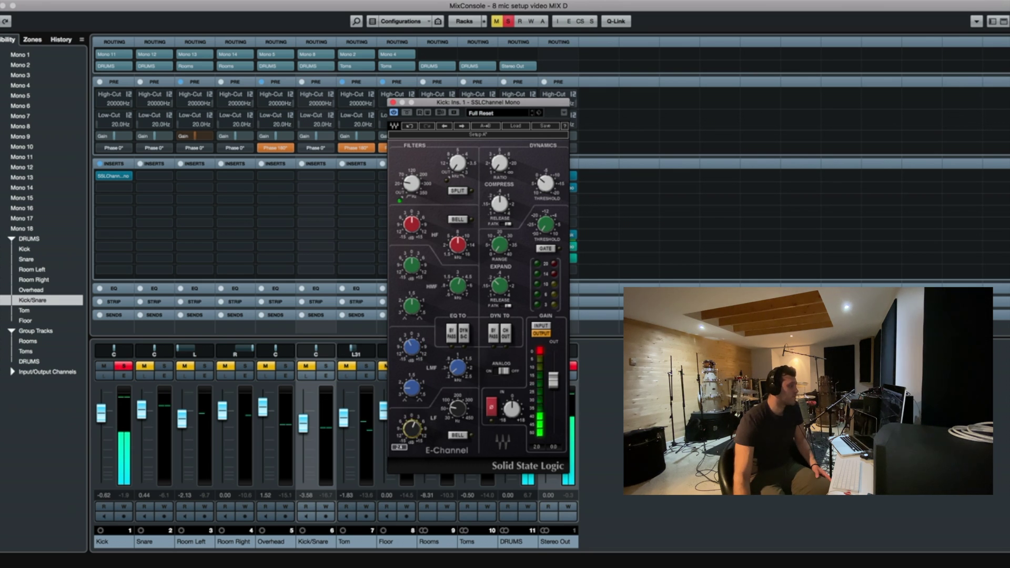
click(458, 435)
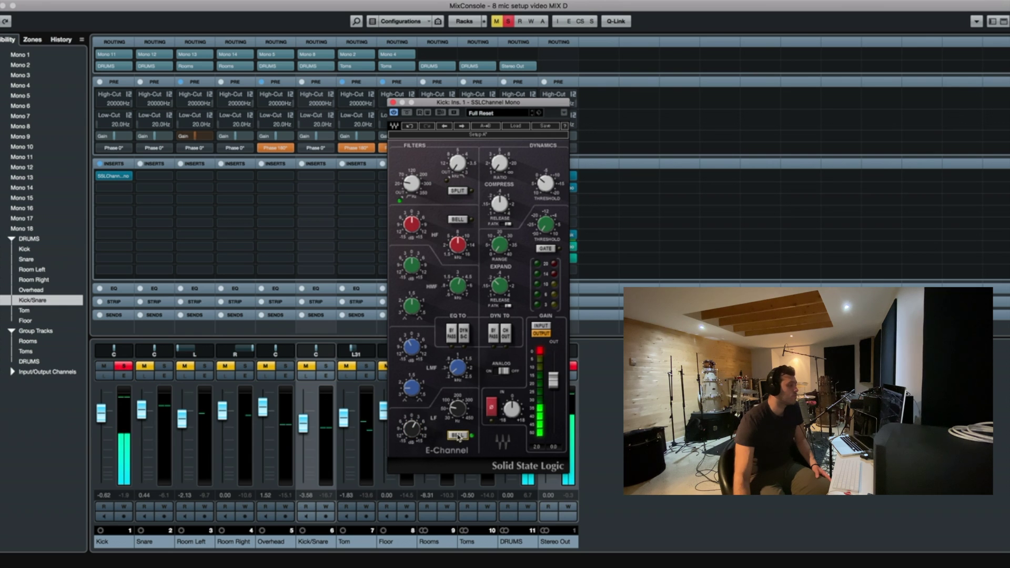
Boost the kick's HF gain and adjust the SSLChannel compressor's release, ratio and threshold, with dynamics switched to CH OUT
mouse_move(413, 224)
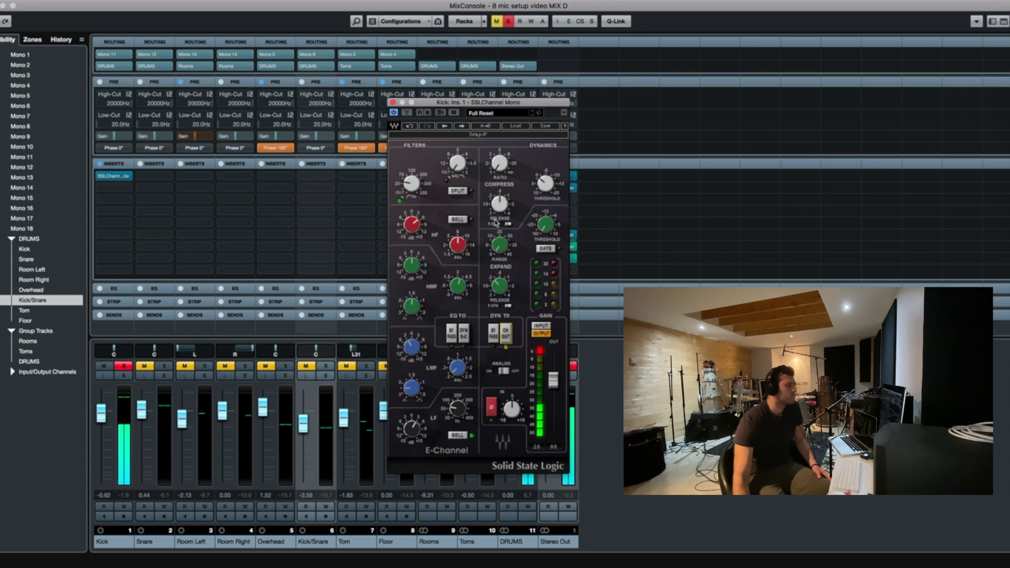
mouse_move(498, 203)
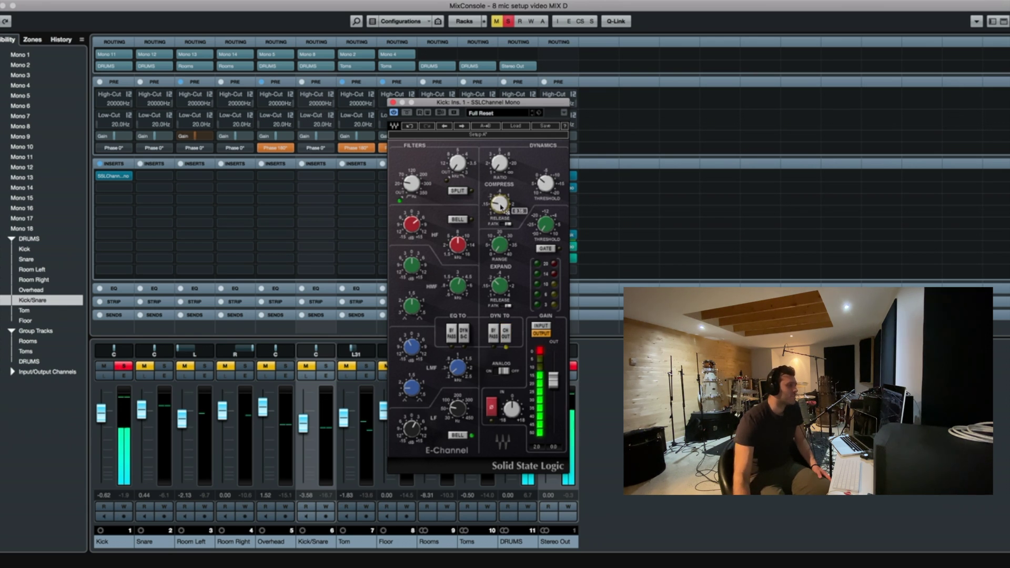
mouse_move(499, 163)
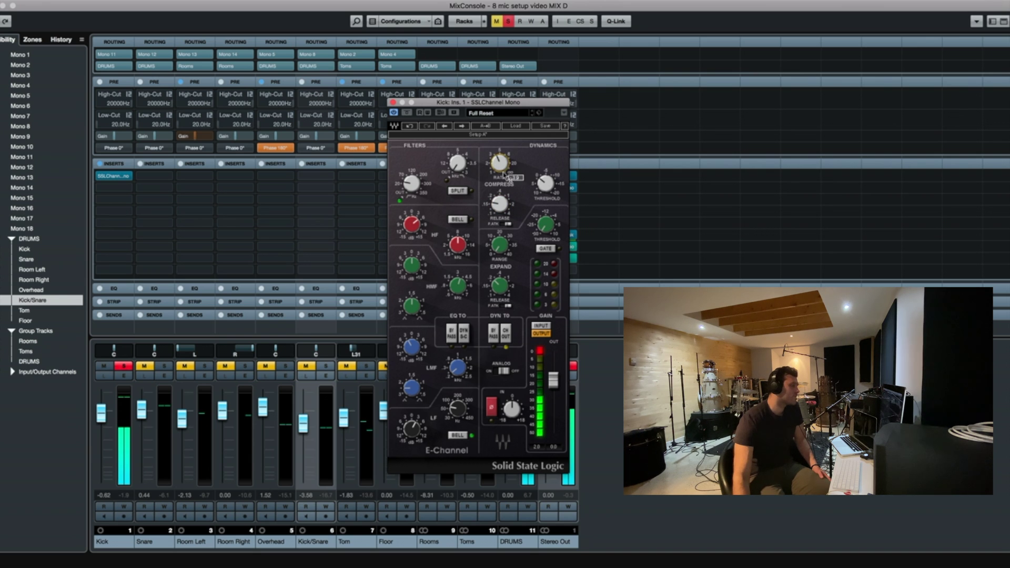
mouse_move(546, 183)
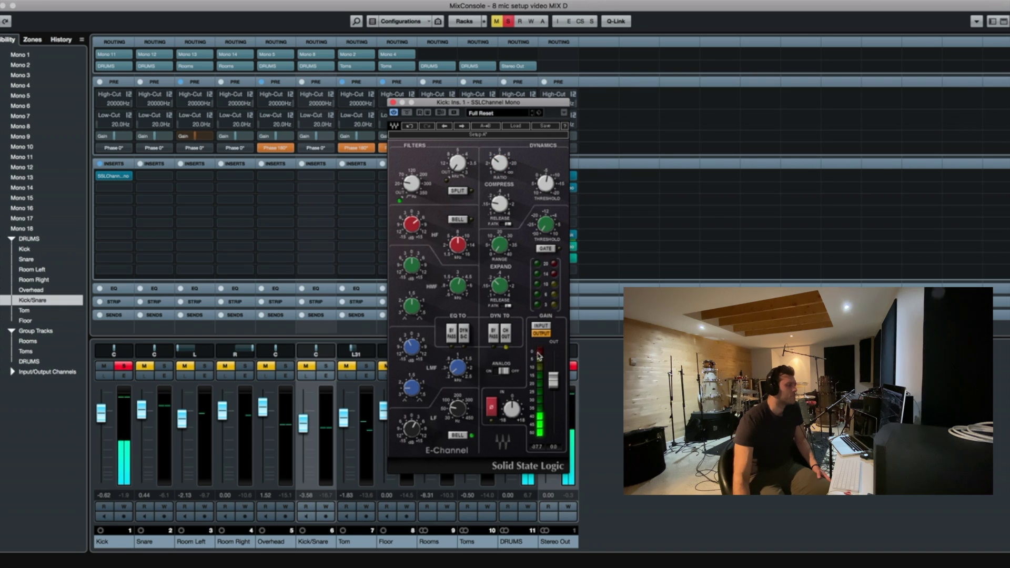
Compare the kick with its SSLChannel bypassed and active, and adjust the expander's threshold, release and range during playback
click(408, 113)
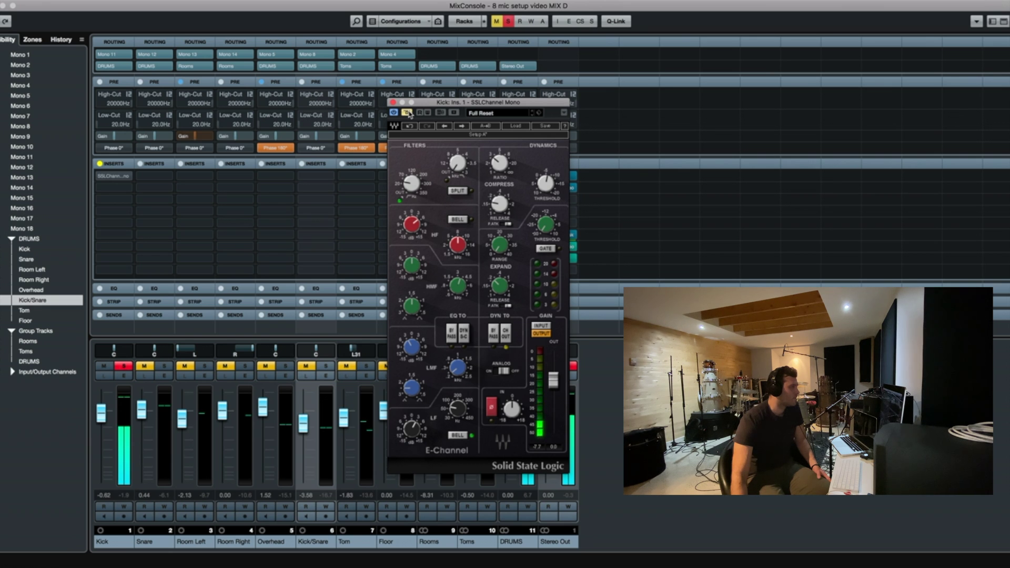
click(408, 113)
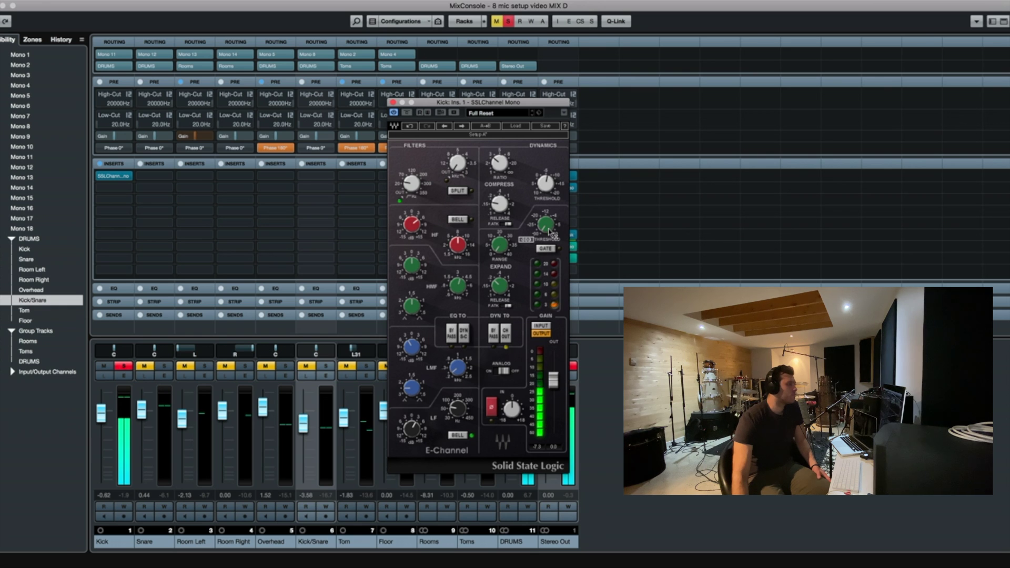
drag(545, 233, 546, 237)
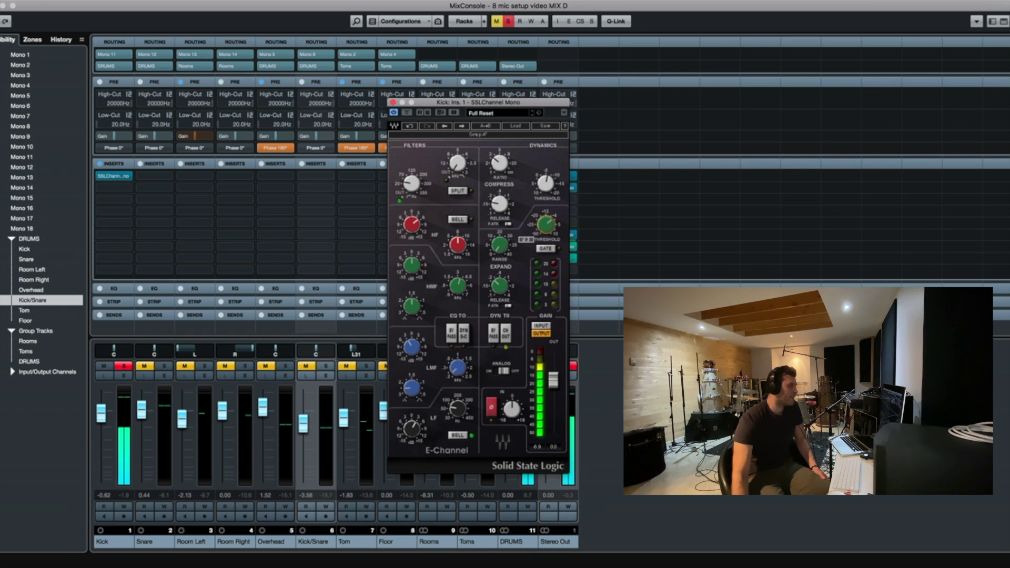
drag(500, 286, 500, 287)
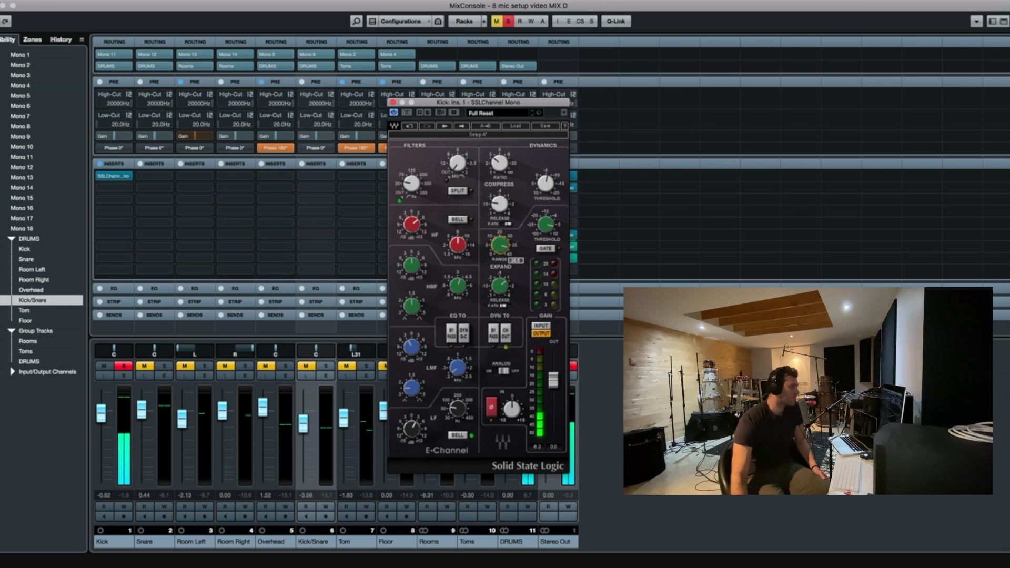
mouse_move(506, 247)
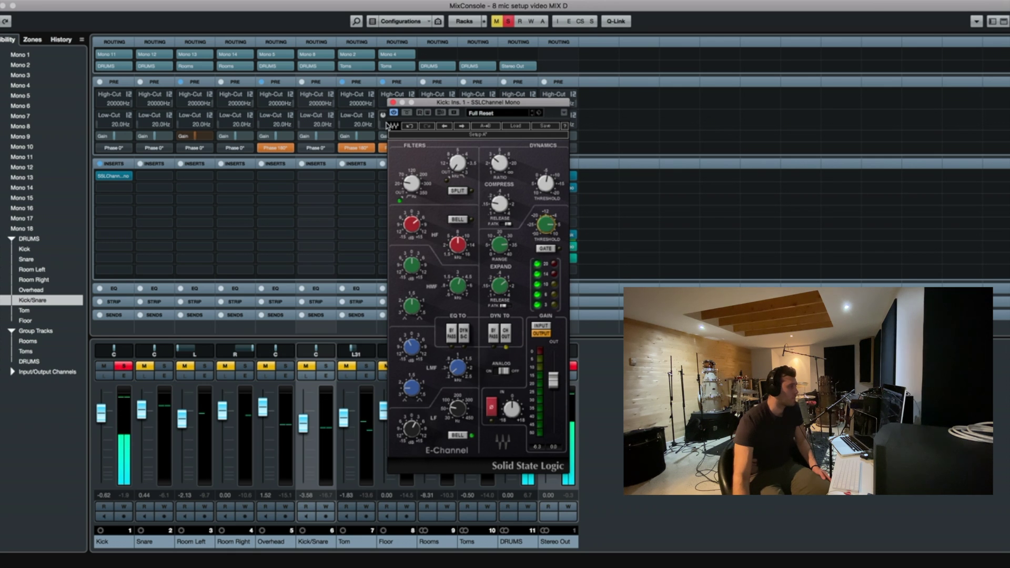
Switch the solo from Kick to Snare and insert the SSLChannel Mono plug-in in the snare's first insert slot
click(150, 336)
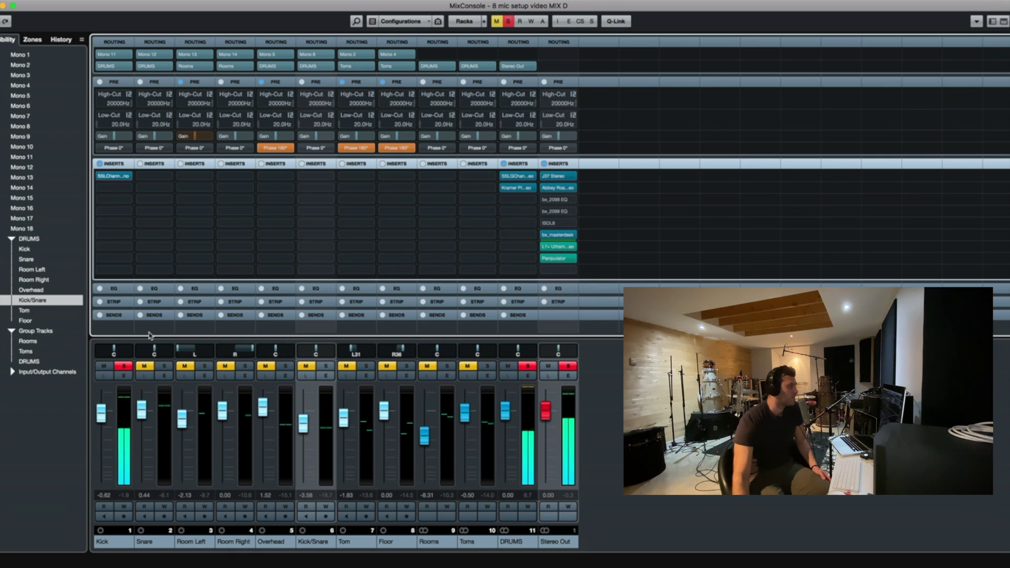
click(124, 367)
click(164, 366)
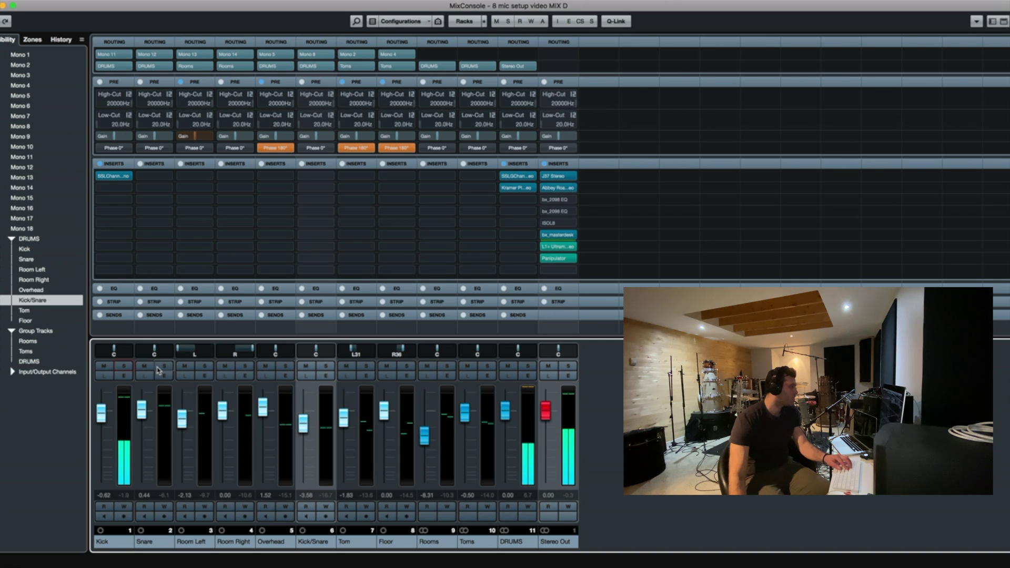
click(165, 177)
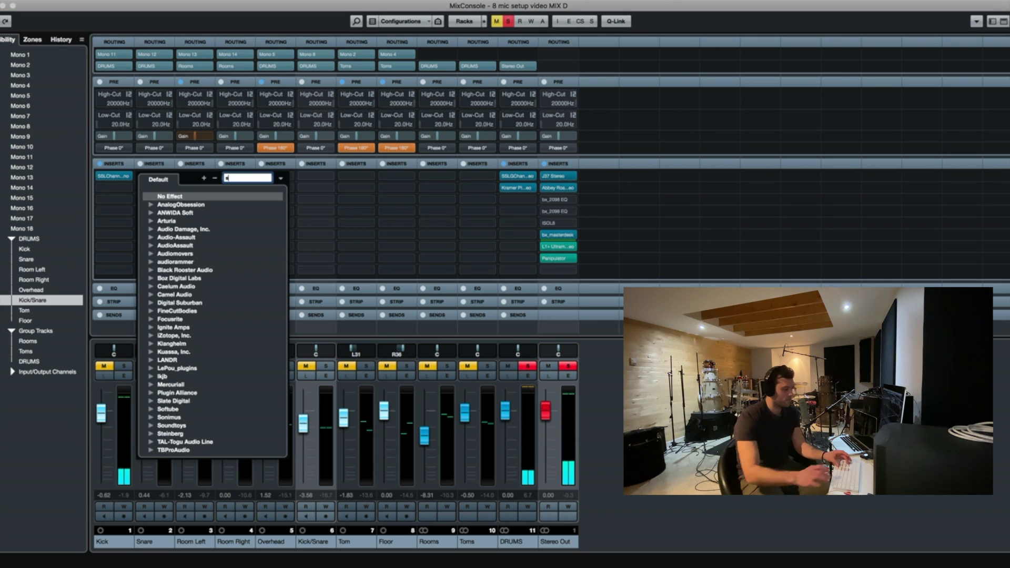
text(ssl)
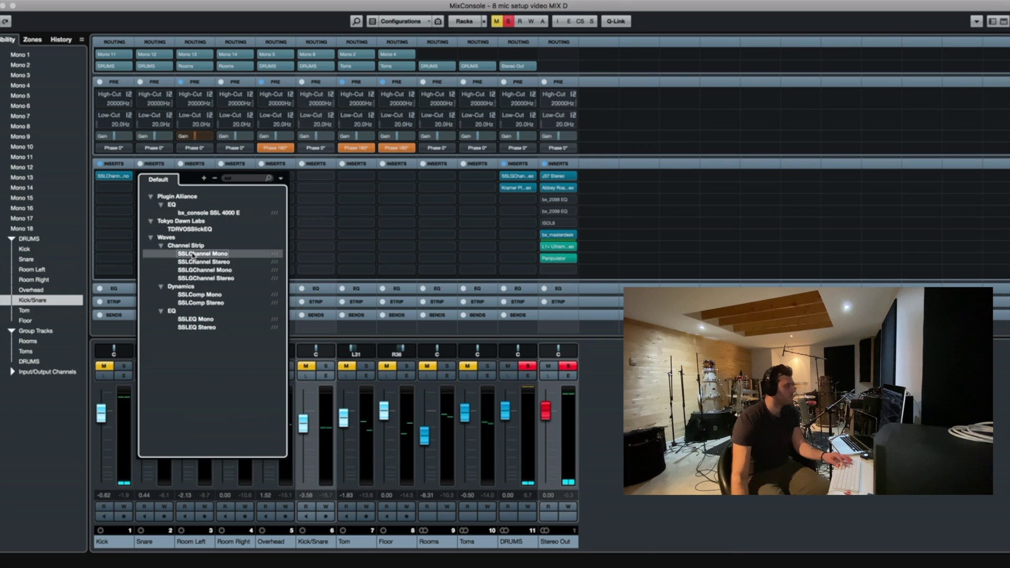
click(195, 253)
key(space)
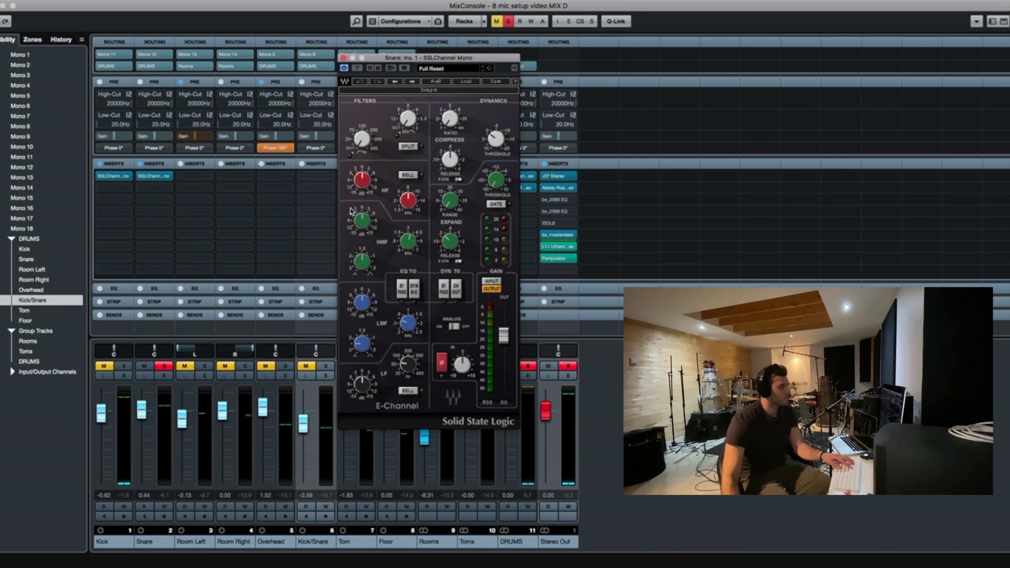
Engage the high-pass filter in the snare's SSLChannel, boost HF and HMF, and cut LF in Bell mode
drag(361, 141, 362, 179)
drag(362, 384, 407, 363)
click(408, 390)
drag(363, 221, 365, 227)
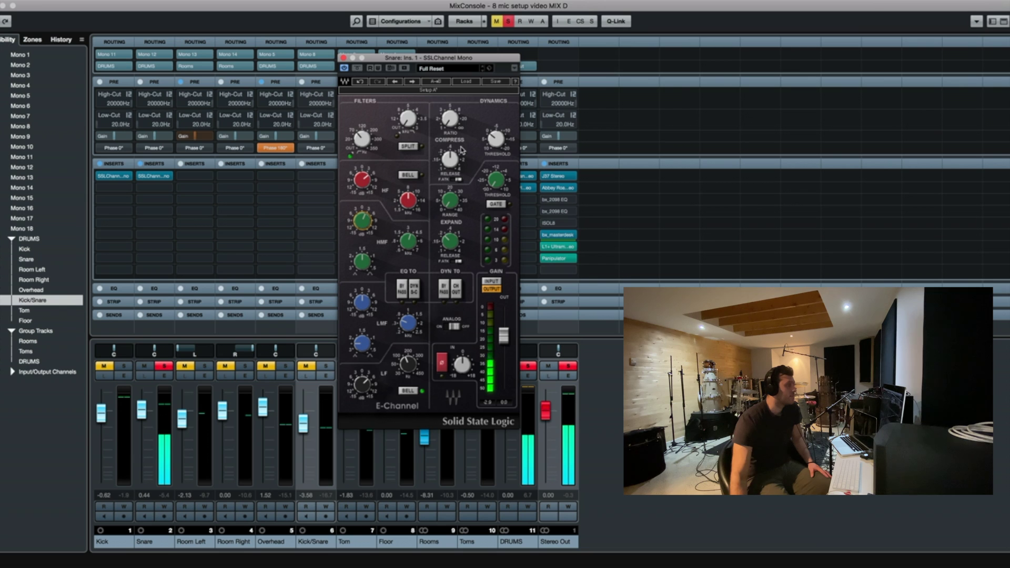
Switch the snare's SSLChannel dynamics to CH OUT and adjust the compressor's ratio, release and threshold during playback
click(455, 289)
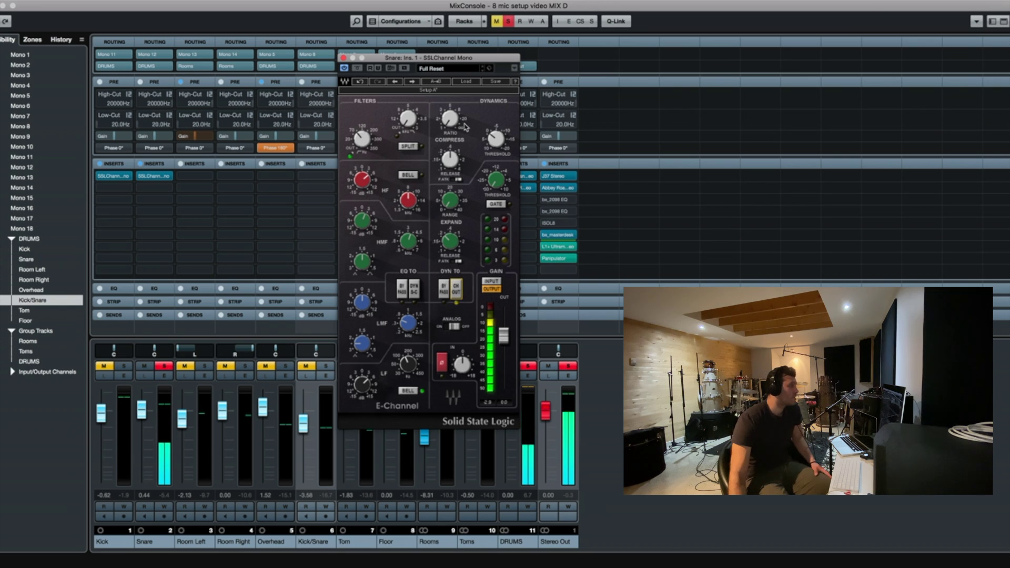
drag(450, 119, 458, 158)
click(451, 158)
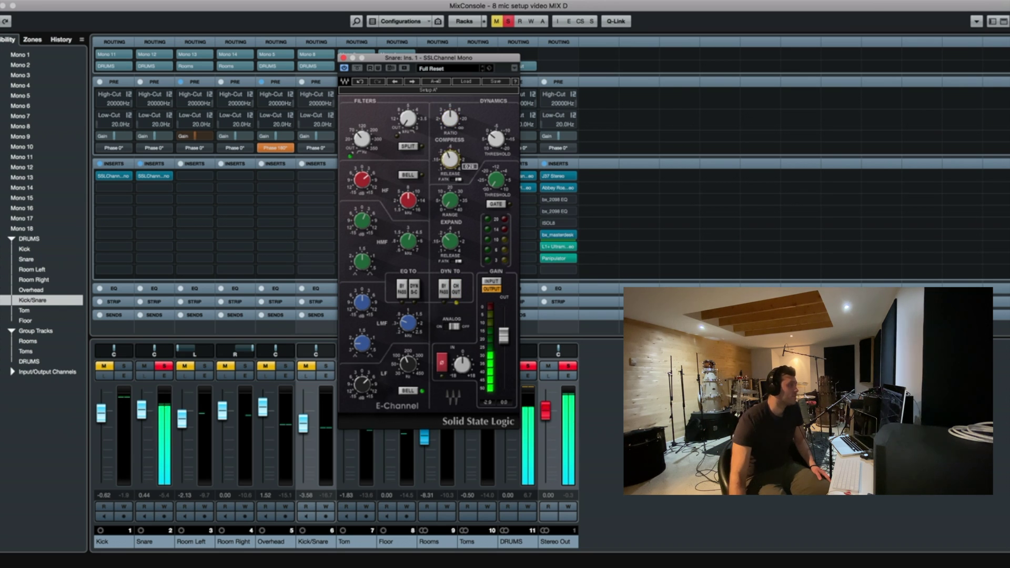
click(495, 140)
click(450, 119)
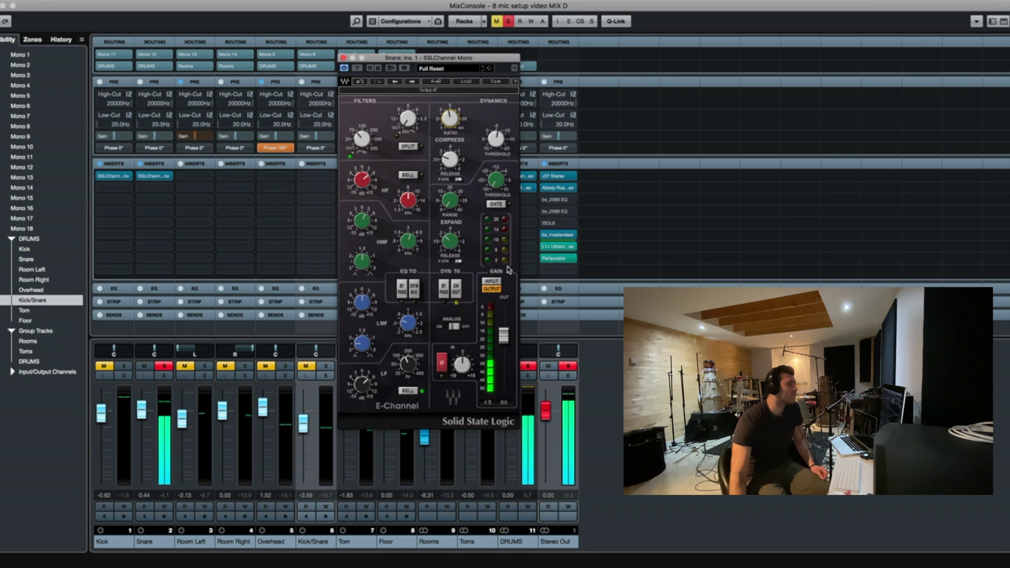
click(449, 159)
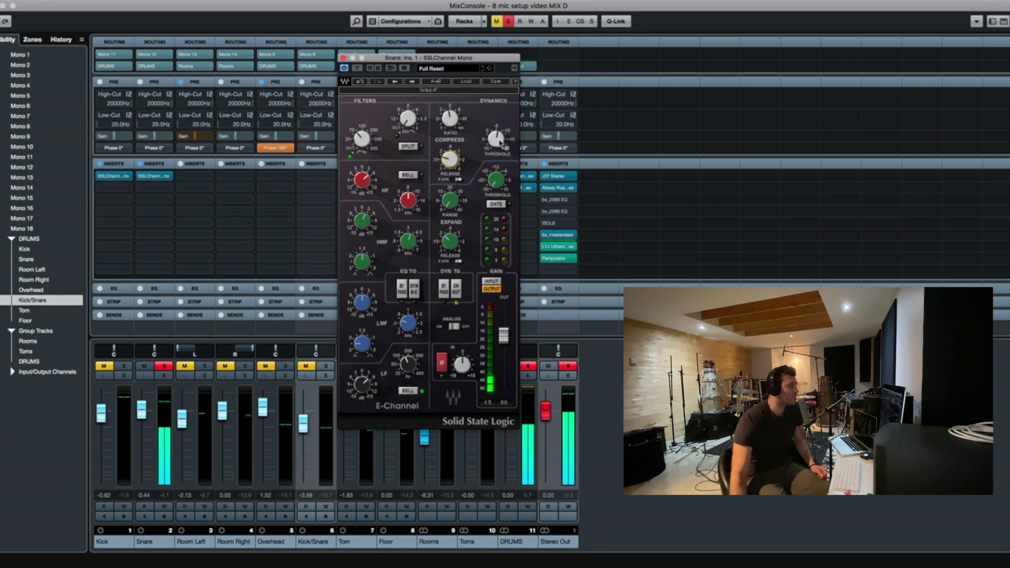
click(499, 139)
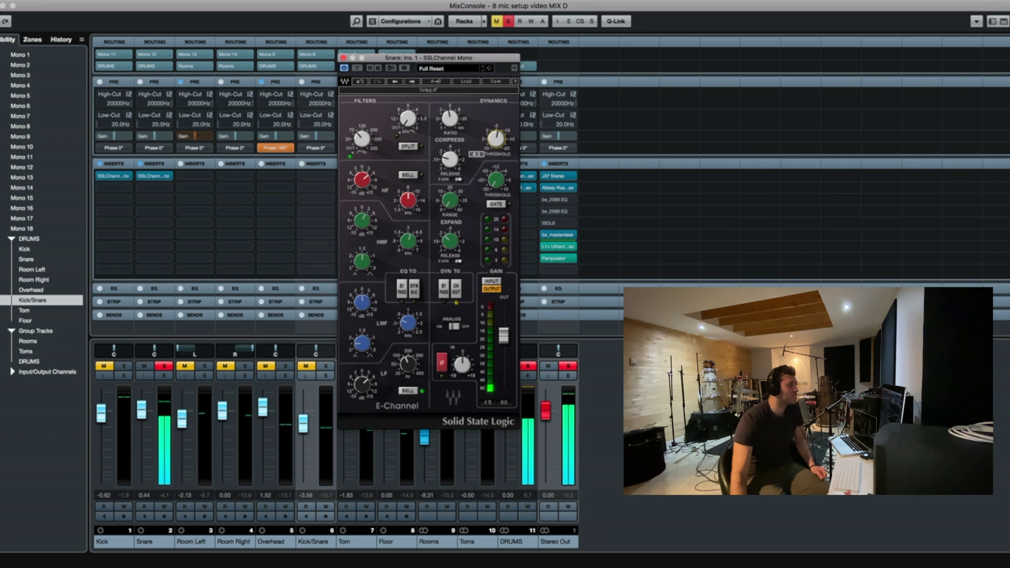
click(451, 122)
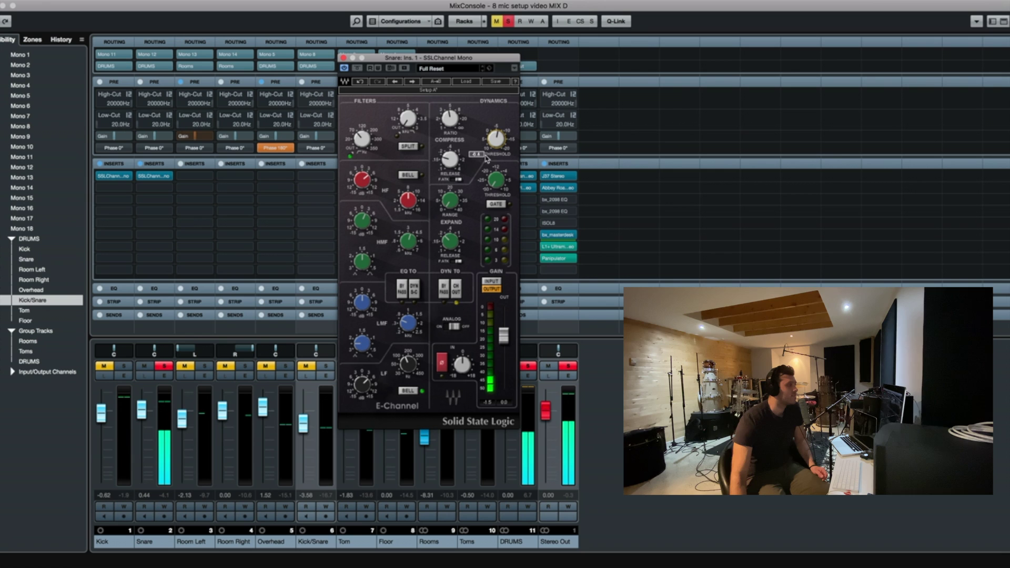
Adjust the expander's threshold, release and range in the snare's SSLChannel during playback
click(497, 180)
click(449, 241)
click(449, 202)
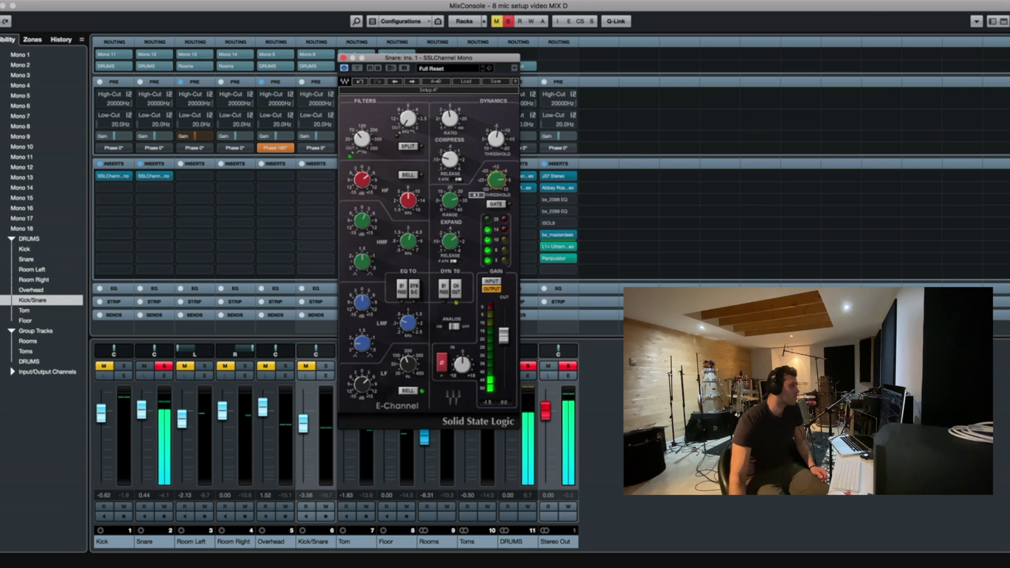
click(450, 241)
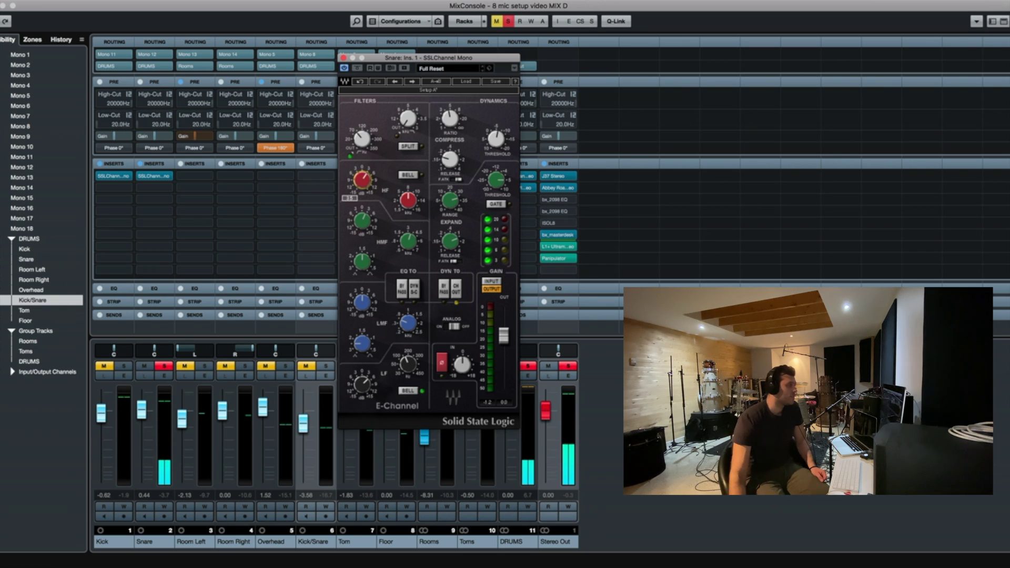
Insert the Scheps 73 Mono plug-in in the Snare channel's second insert slot
click(344, 57)
click(169, 188)
text(scheps)
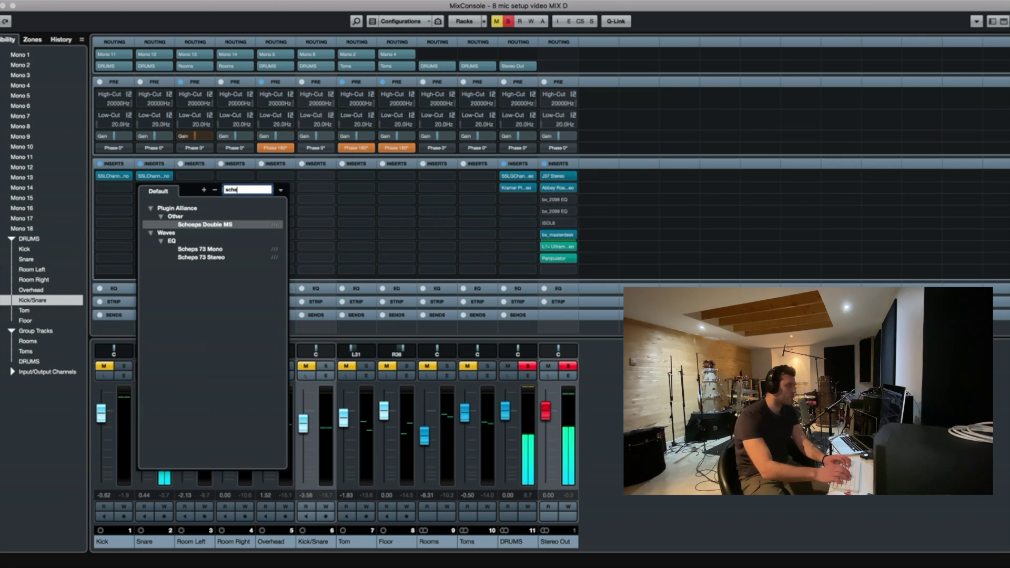
click(185, 225)
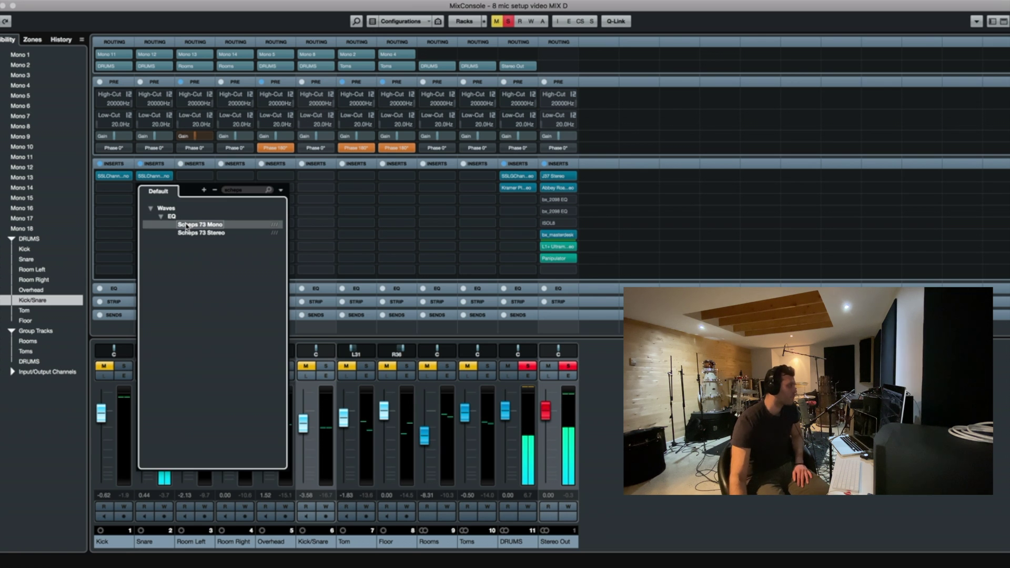
click(185, 225)
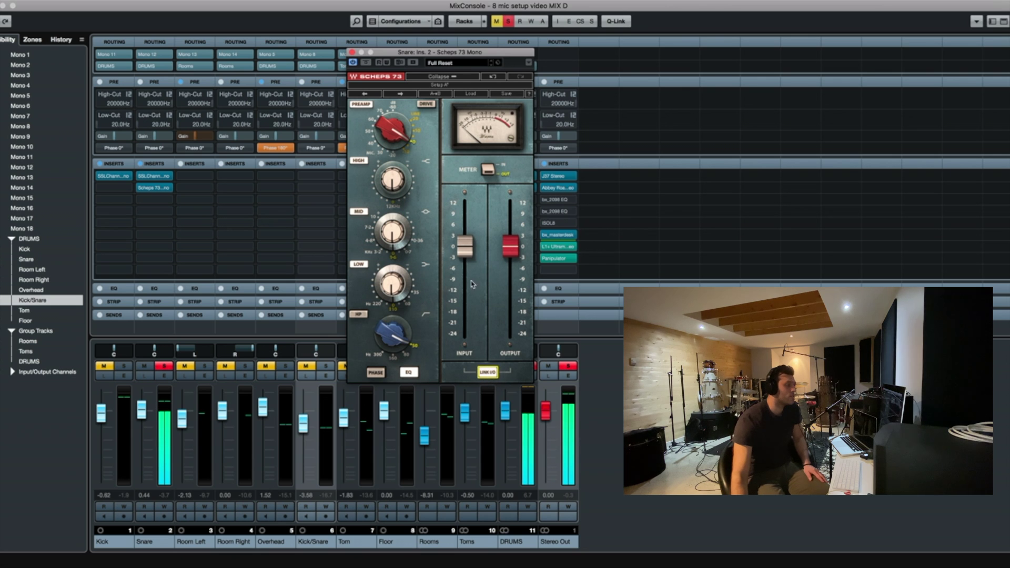
Raise the snare's Scheps 73 input to about 6 dB with linked output, and adjust the preamp and the high, mid and low bands
drag(465, 246, 464, 222)
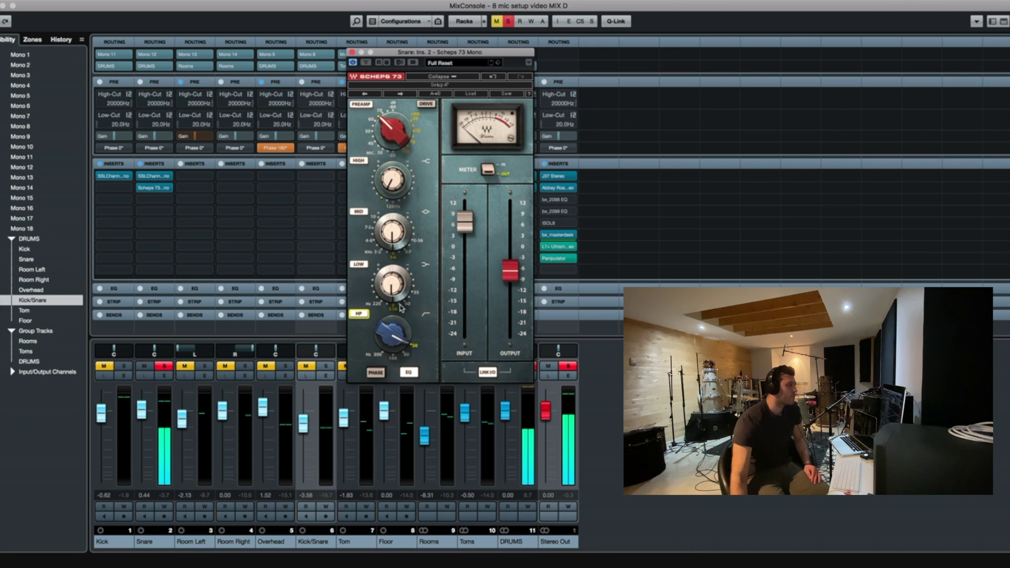
mouse_move(392, 289)
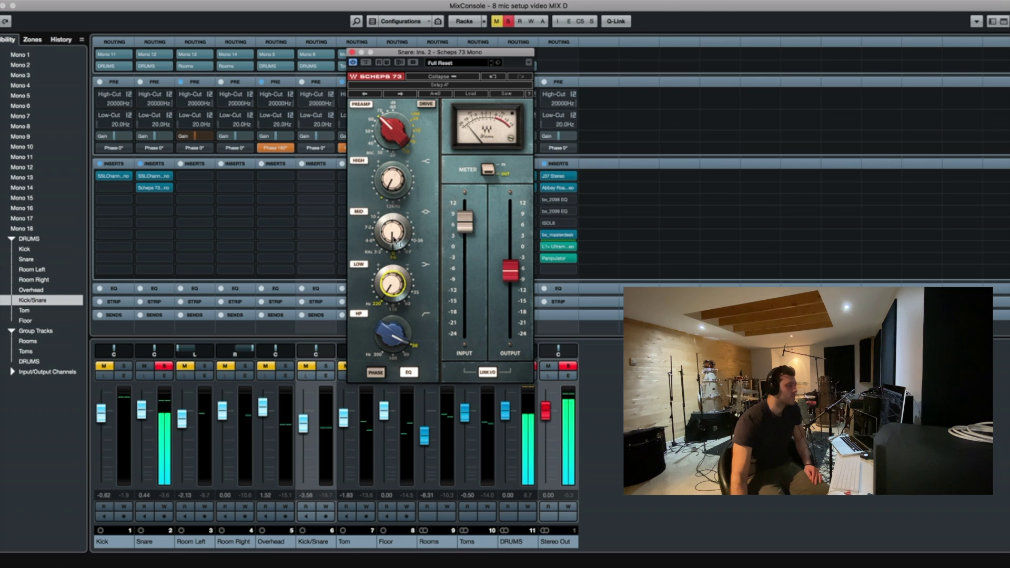
mouse_move(396, 236)
drag(393, 231, 393, 235)
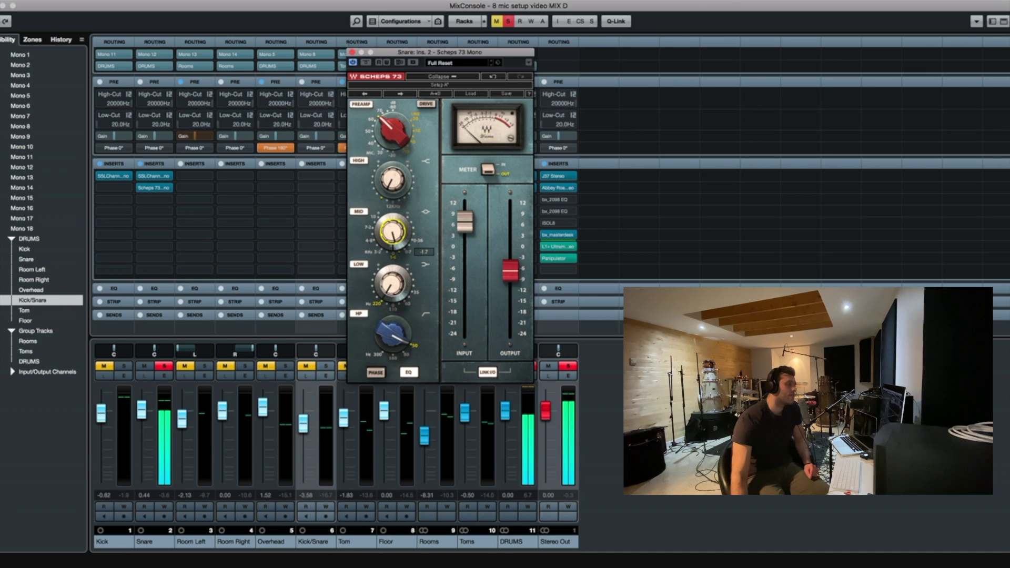
mouse_move(392, 180)
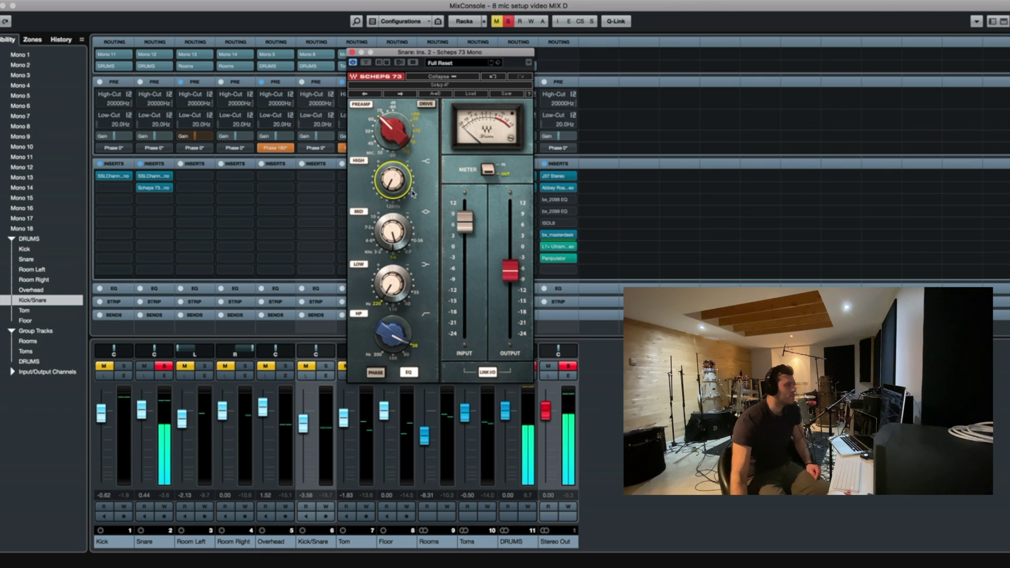
mouse_move(398, 241)
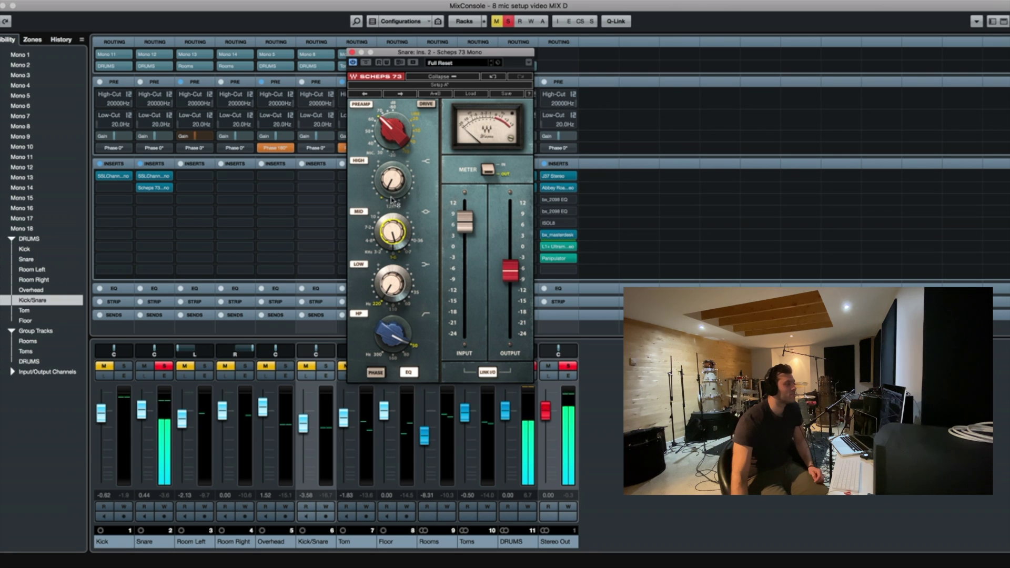
Listen to the processed Kick and Snare soloed together, and clear all solos
click(352, 52)
click(125, 366)
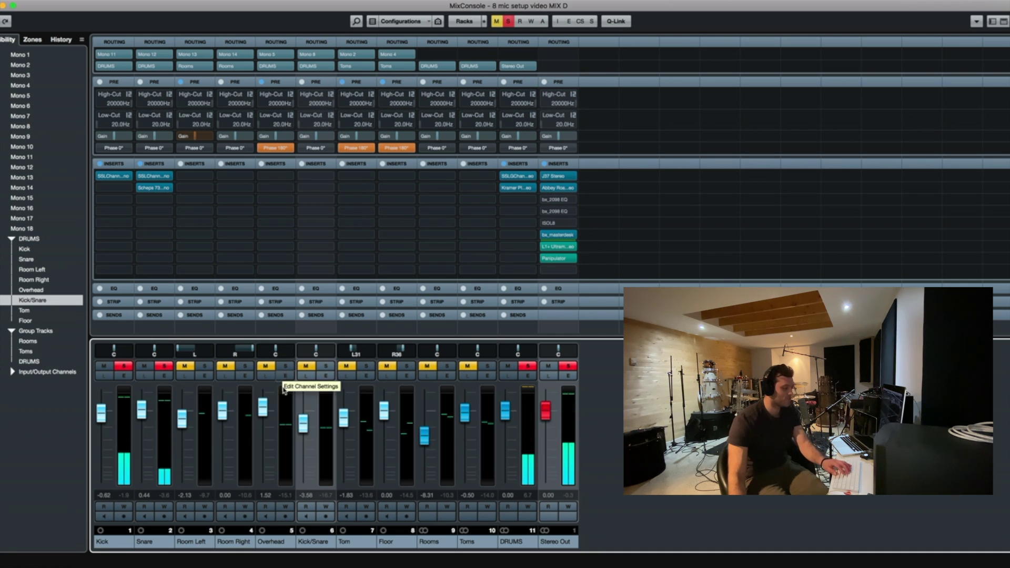
click(508, 21)
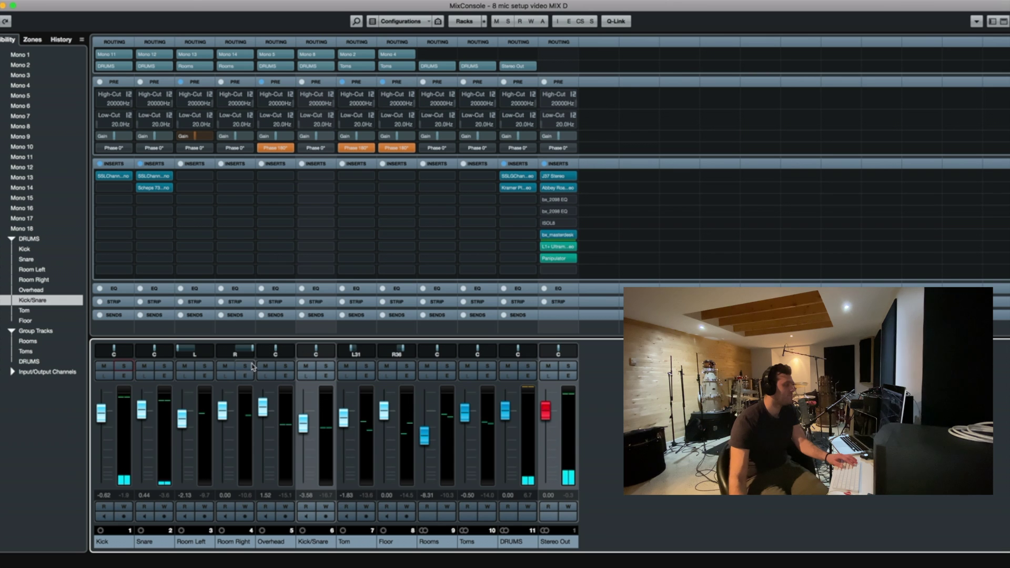
Solo the Overhead channel and insert the SSLChannel Mono plug-in in its first insert slot
click(286, 366)
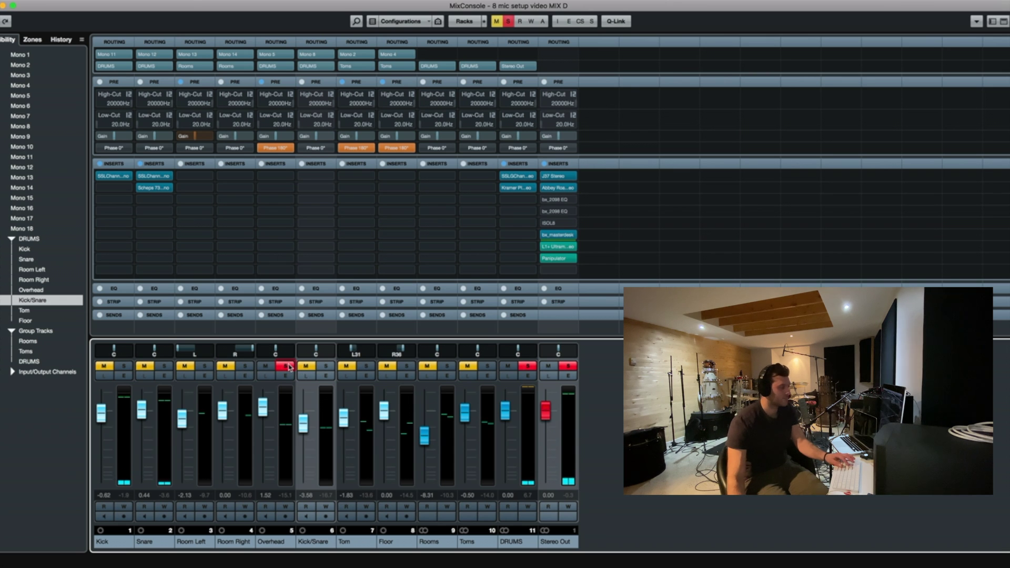
click(293, 177)
text(ssl)
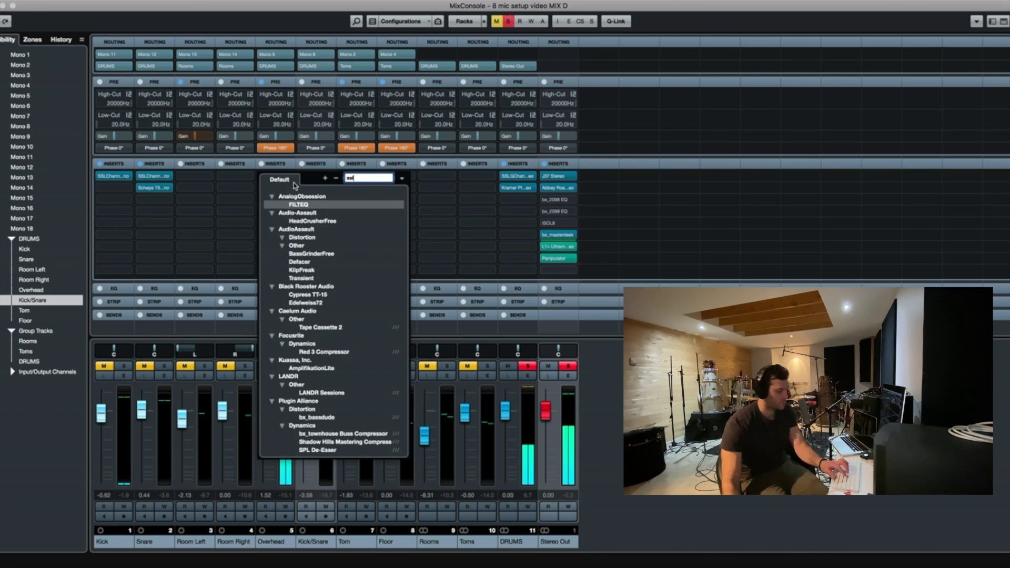
click(322, 254)
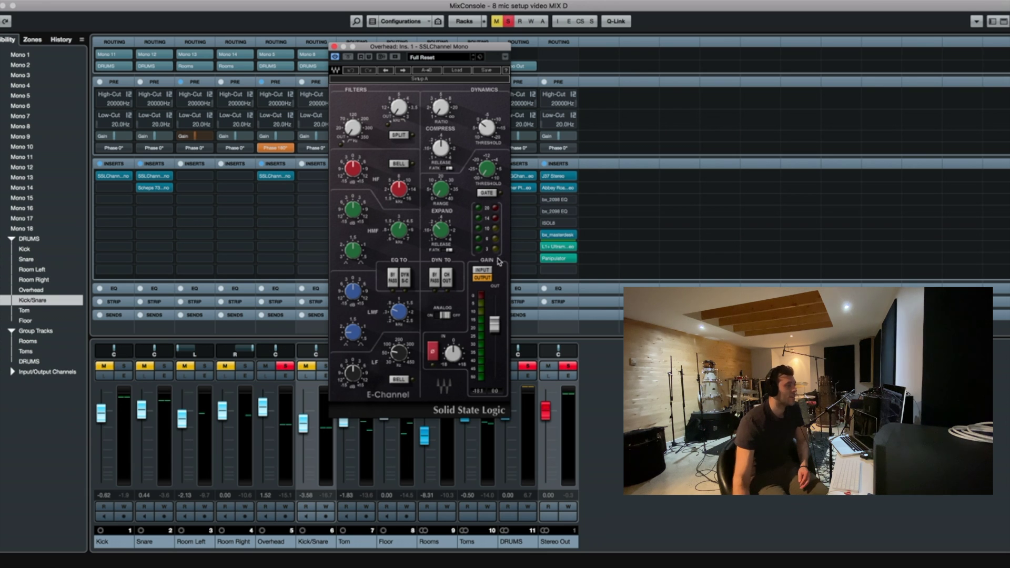
Boost the high band, engage the high-pass filter and adjust the low band in the Overhead's SSL E-Channel during playback
mouse_move(562, 214)
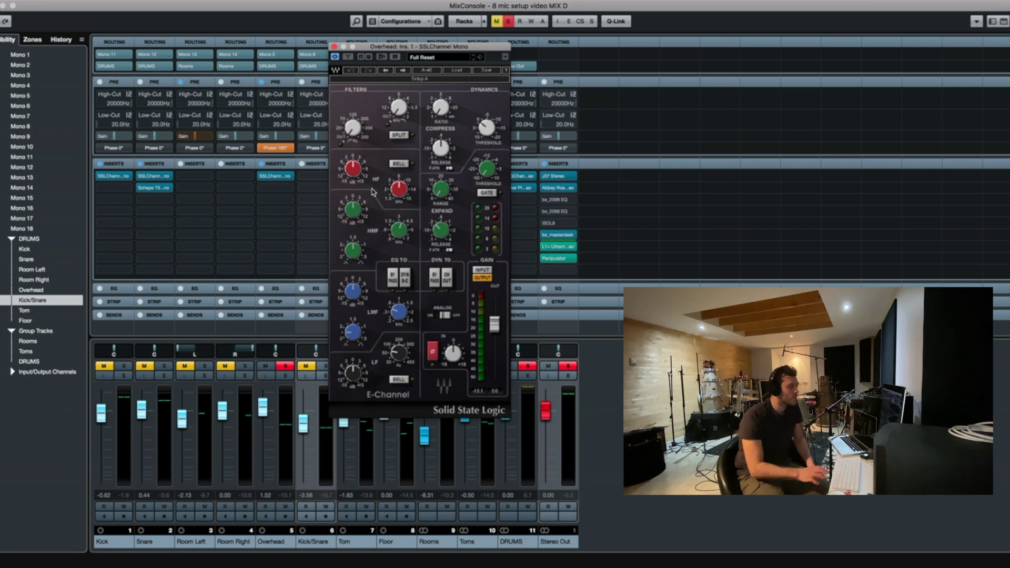
drag(356, 179, 356, 174)
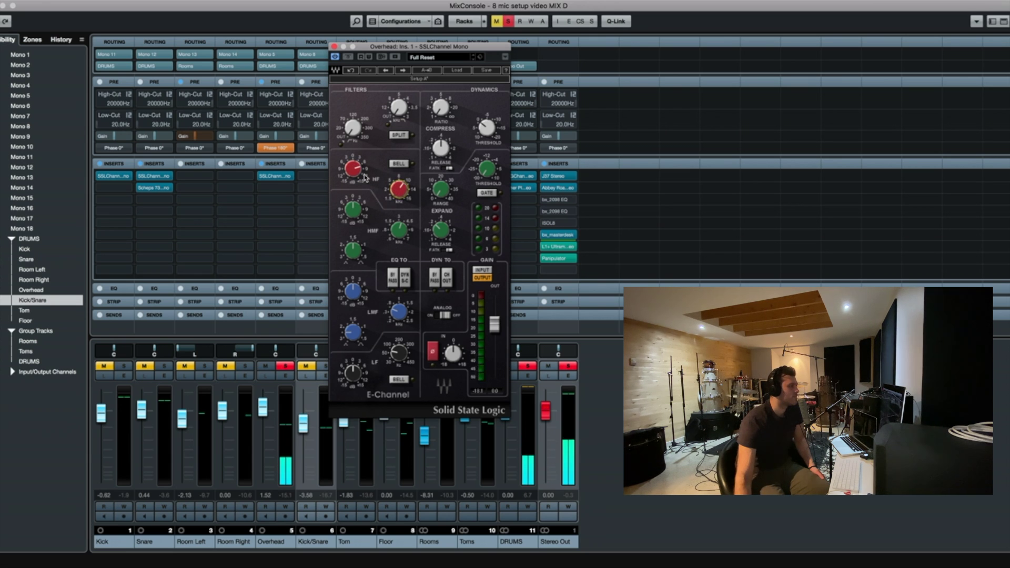
mouse_move(356, 168)
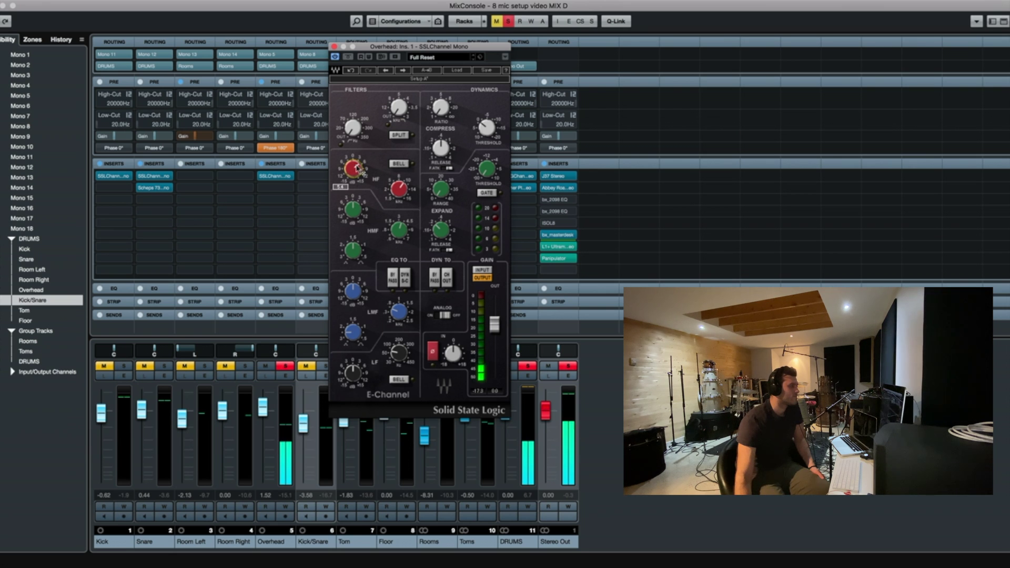
mouse_move(353, 138)
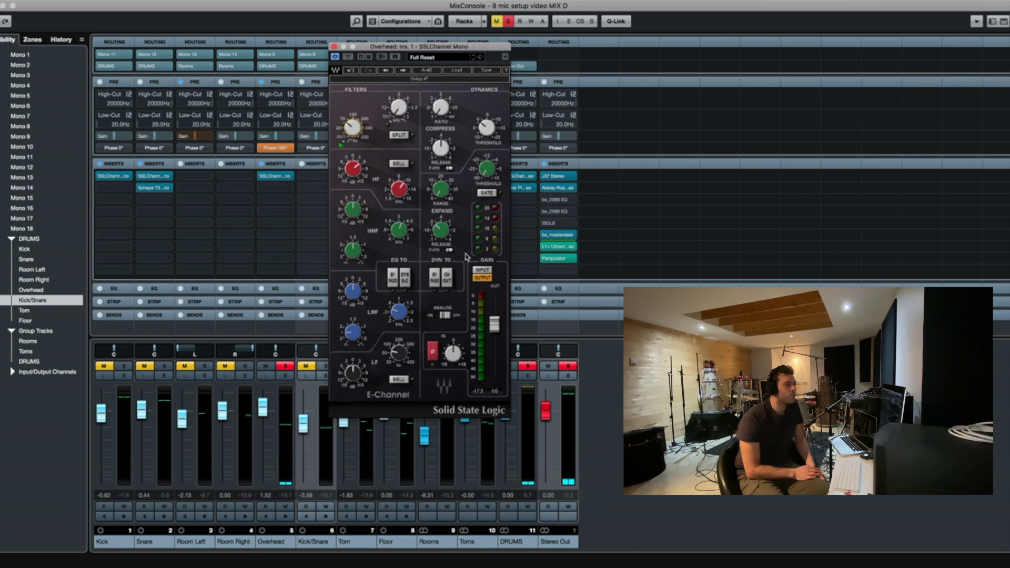
mouse_move(399, 352)
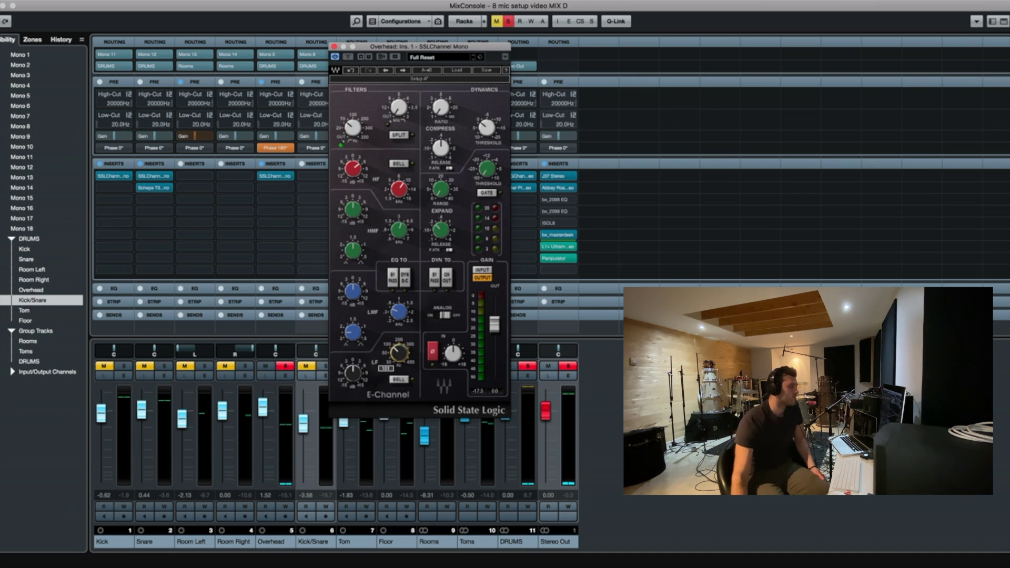
mouse_move(359, 386)
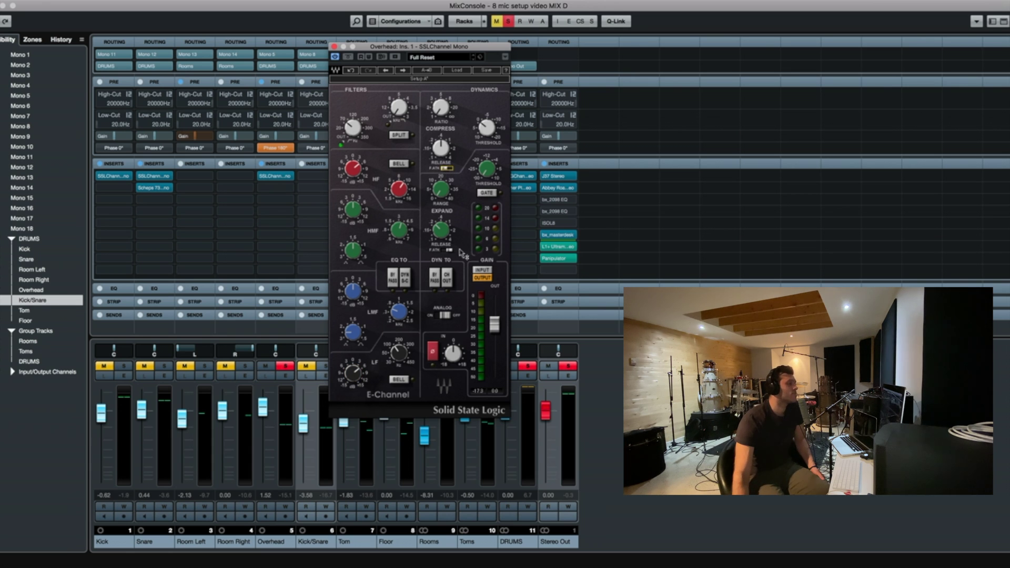
key(space)
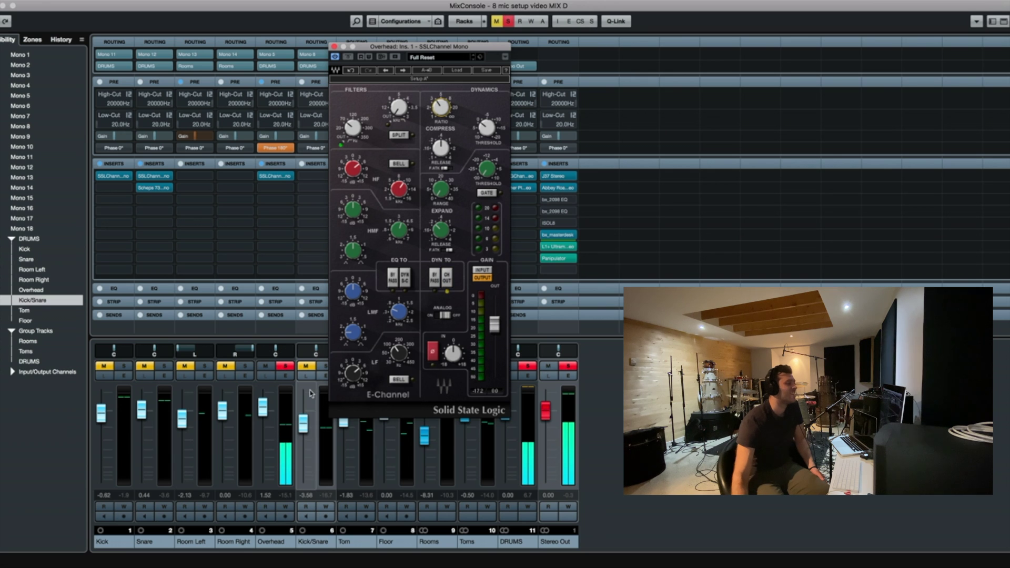
click(348, 379)
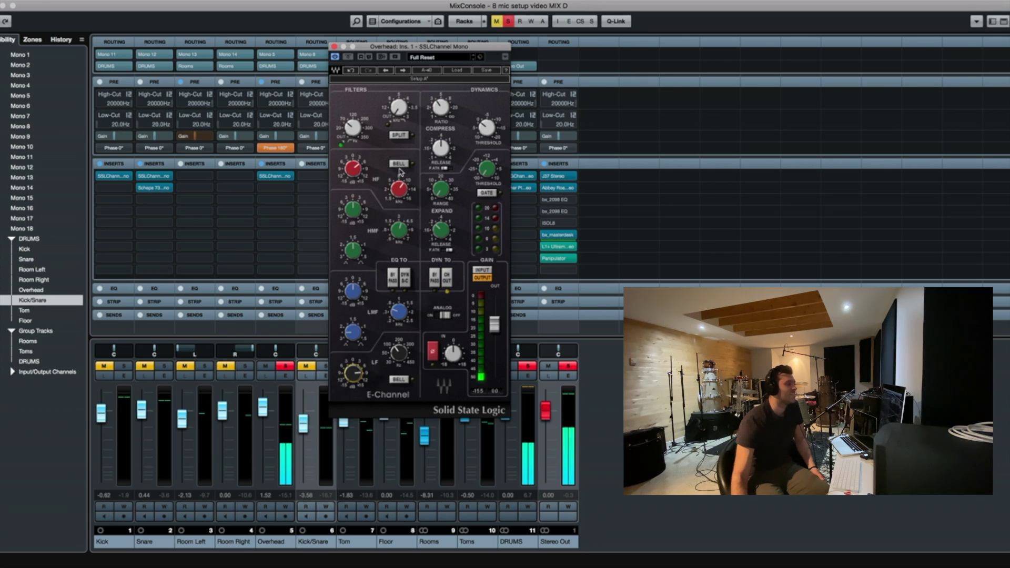
Adjust the compressor threshold and the high-mid band's gain and frequency in the Overhead's SSL E-Channel
click(487, 127)
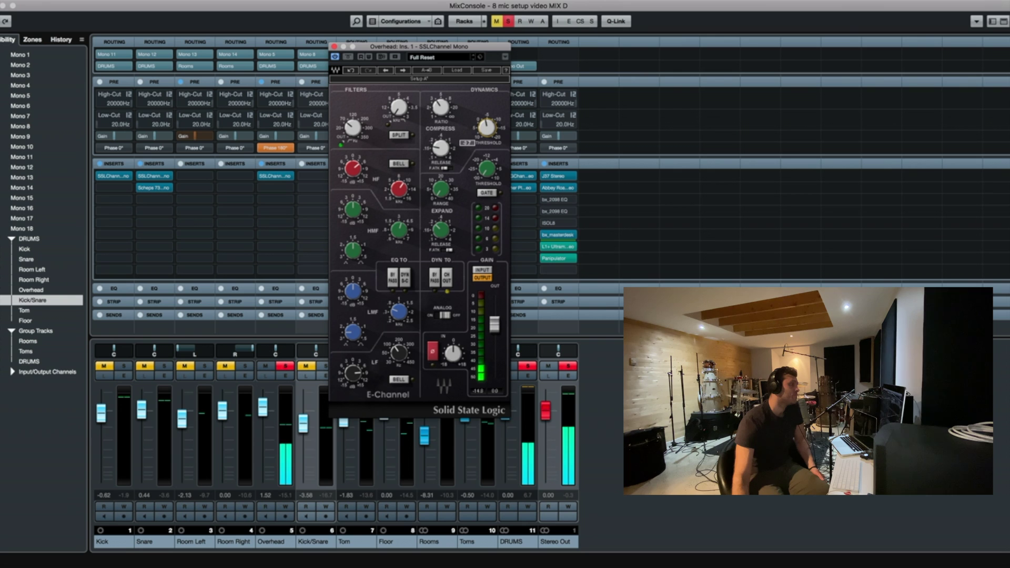
drag(486, 127, 487, 131)
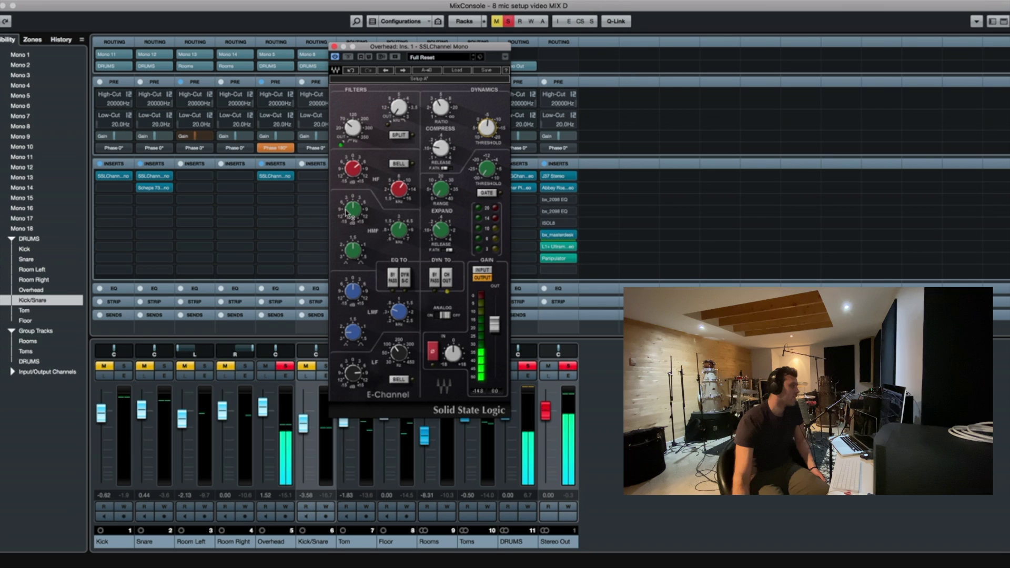
mouse_move(352, 213)
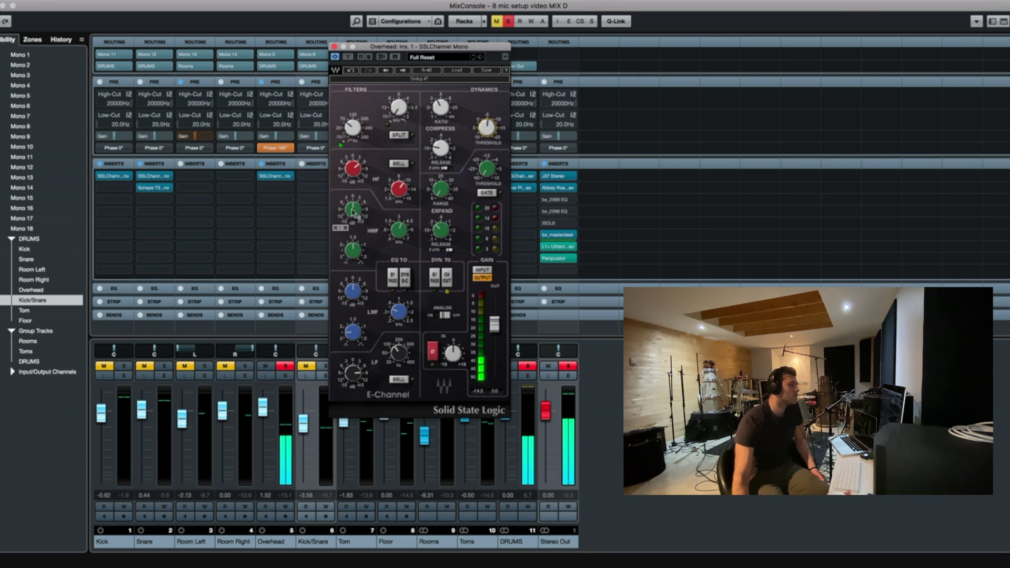
click(353, 212)
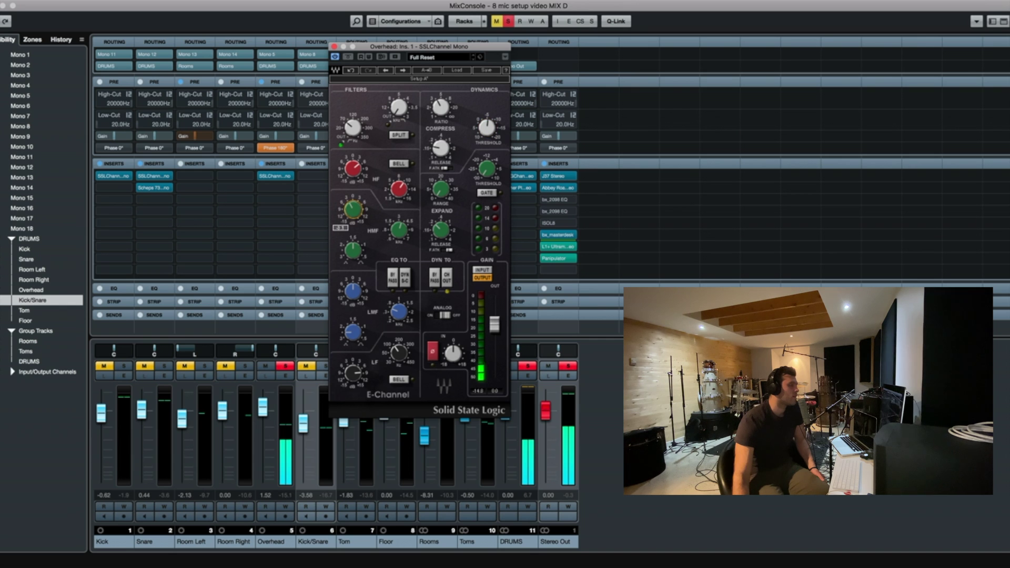
key(Tab)
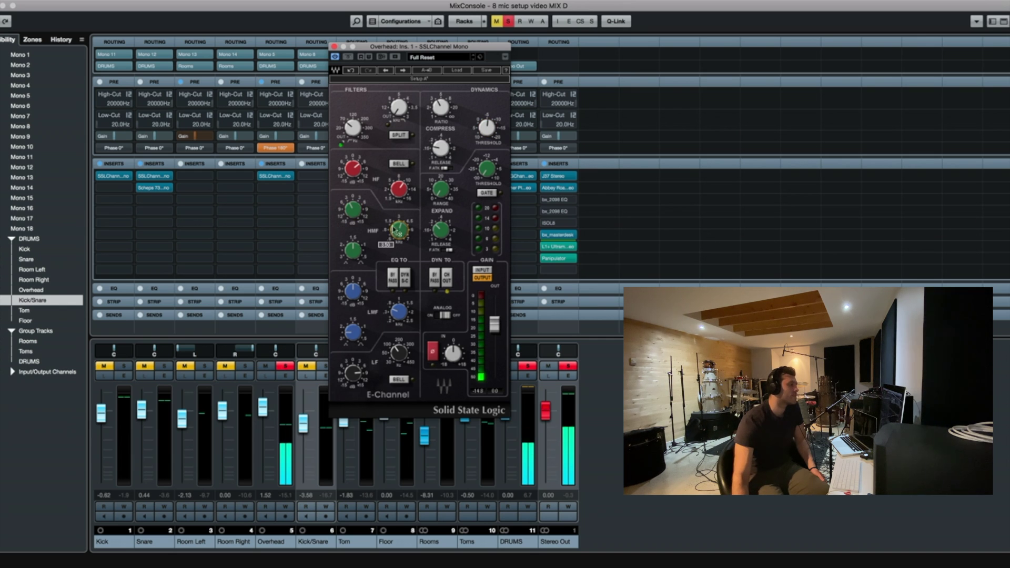
click(356, 215)
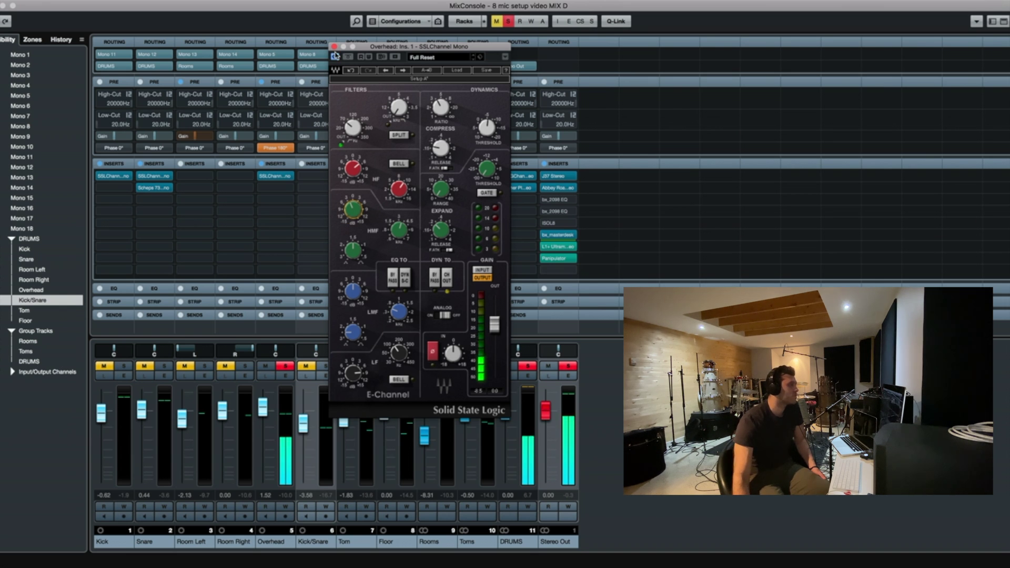
Compare the Overhead with its SSL processing bypassed and active, and close the plug-in window
click(347, 59)
click(348, 58)
click(334, 47)
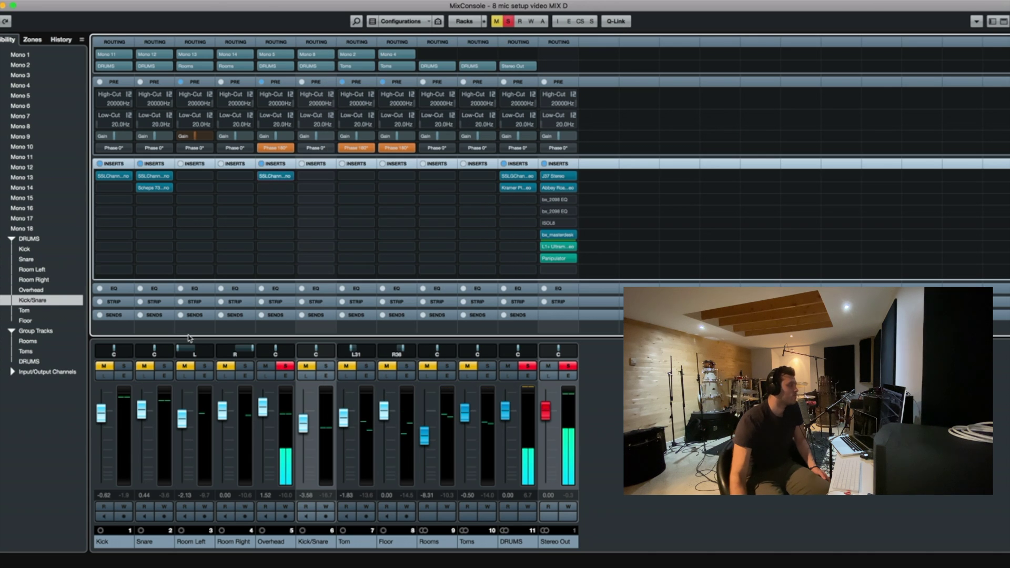
Solo the Kick and Snare with the Overhead and rebalance their levels to -1.01 for Kick, -2.74 for Snare and 3.98 for Overhead
click(123, 366)
click(164, 366)
drag(141, 417, 140, 430)
scroll(262, 407, up, 2)
scroll(141, 420, down, 1)
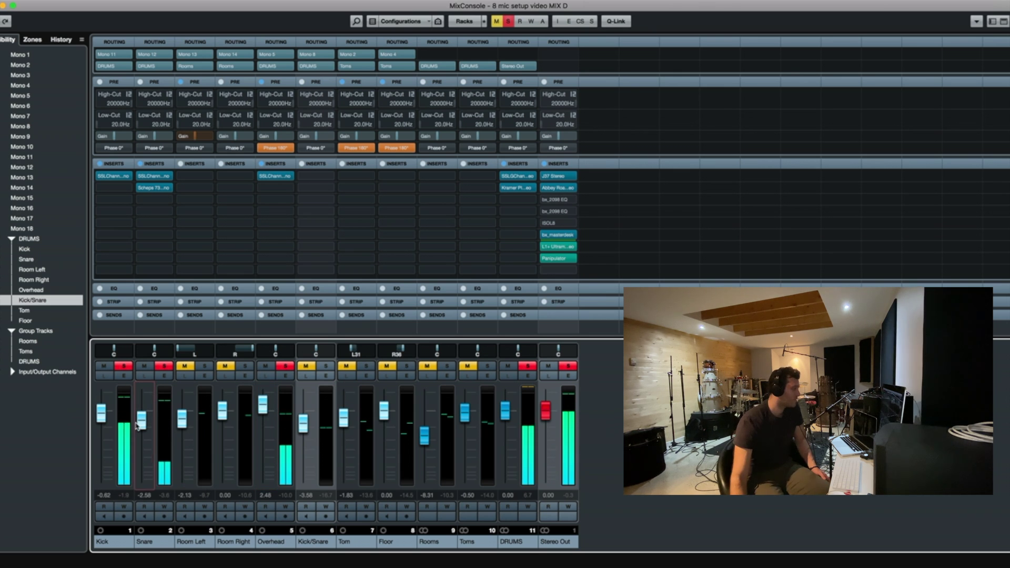
drag(138, 425, 140, 430)
drag(264, 411, 264, 405)
drag(101, 413, 142, 420)
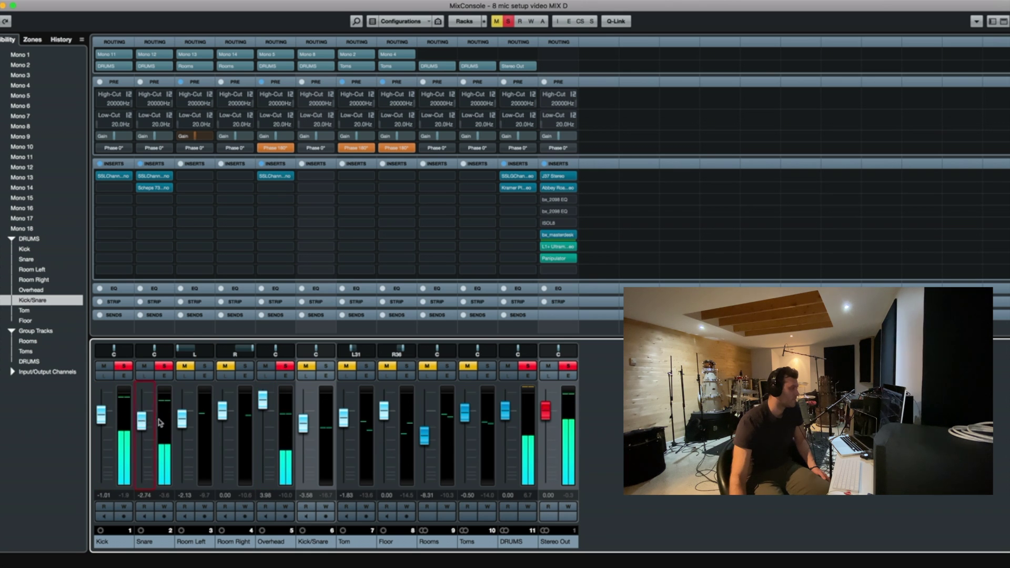
click(262, 408)
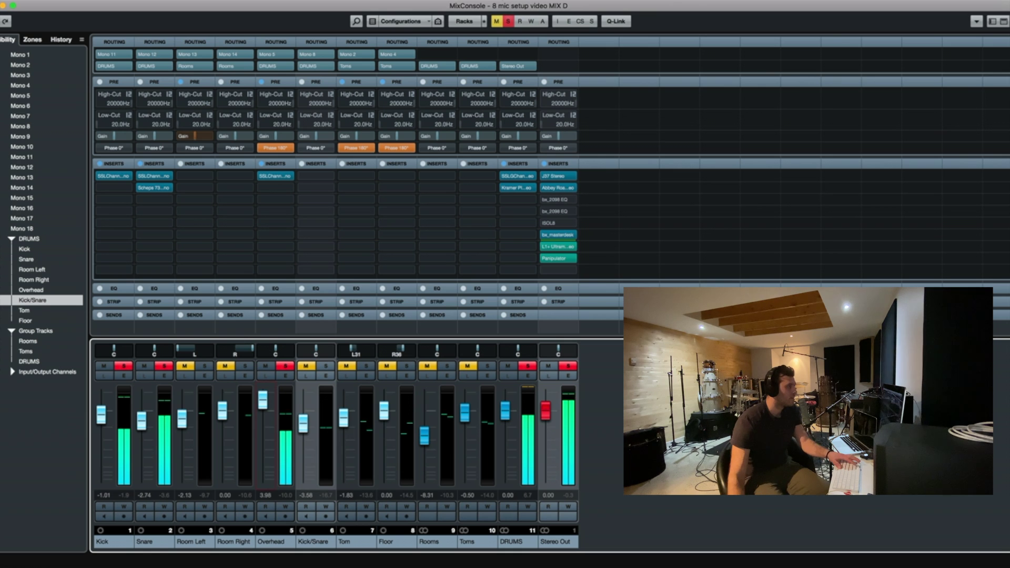
Clear the current solos, solo the Rooms group and insert the SSLChannel Stereo plug-in in its first insert slot
click(507, 23)
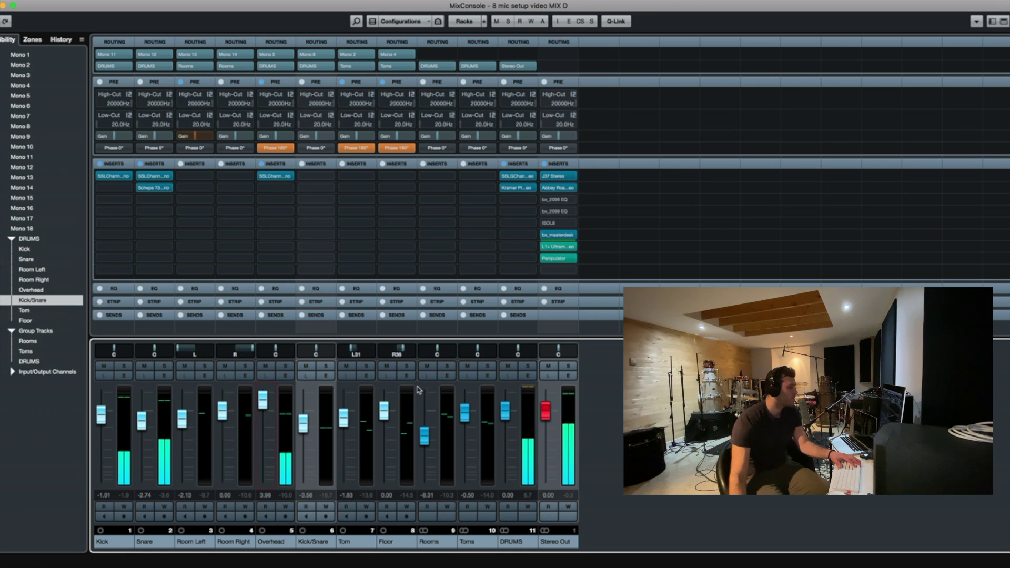
click(447, 366)
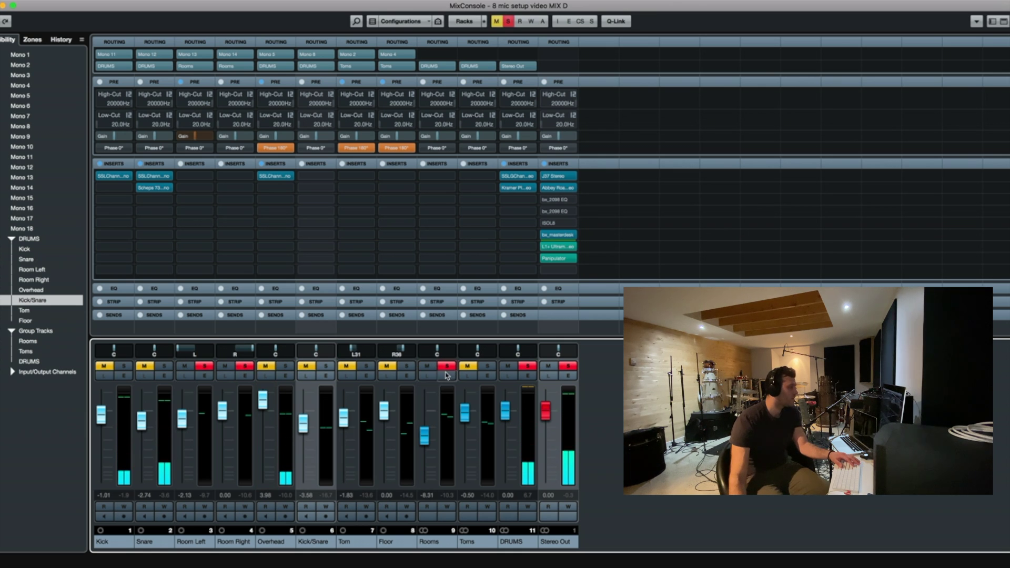
click(452, 177)
text(ssl)
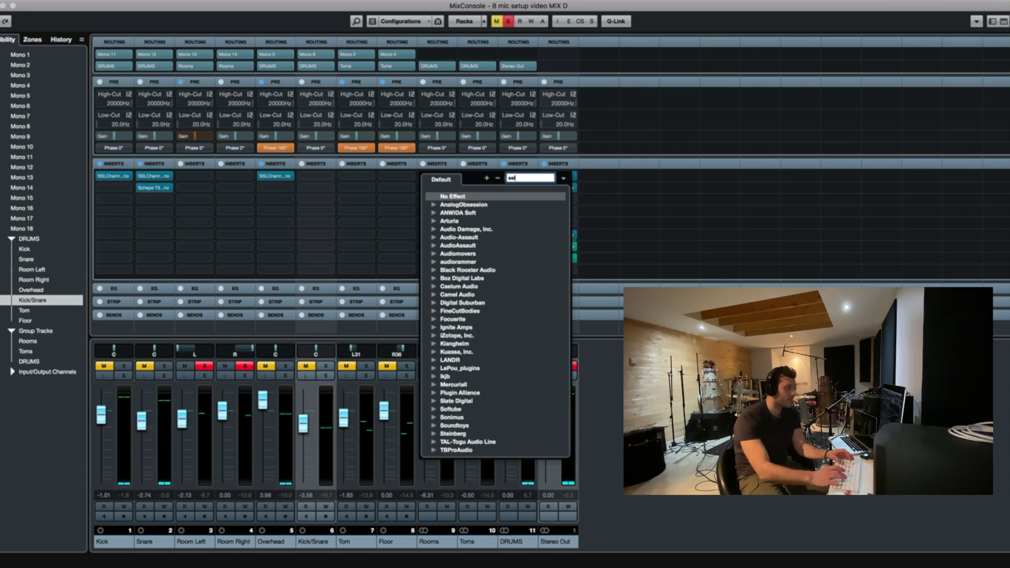
click(486, 262)
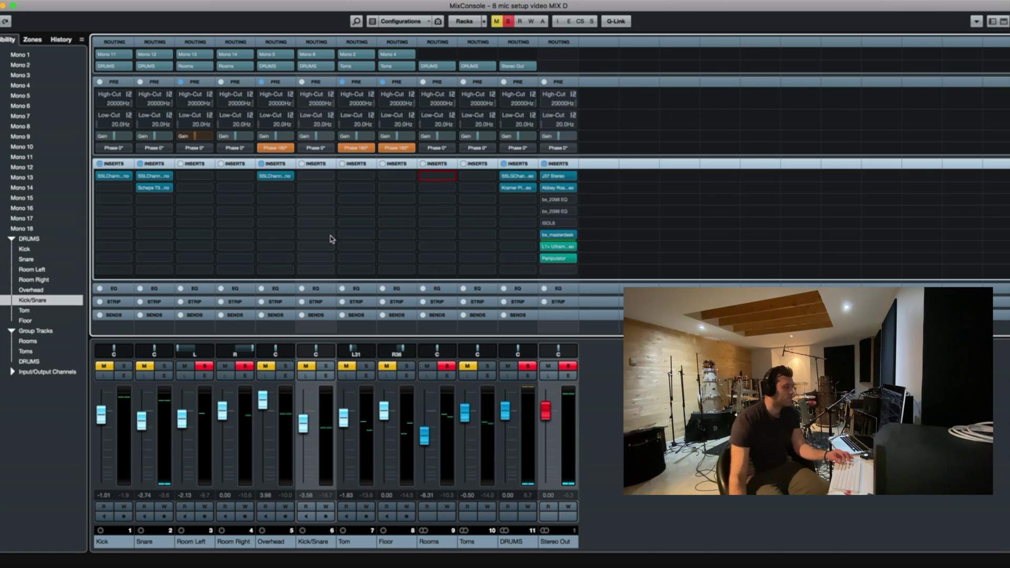
Boost the Rooms group's high band, engage the high-pass filter and adjust the low band in its SSL E-Channel during playback
key(space)
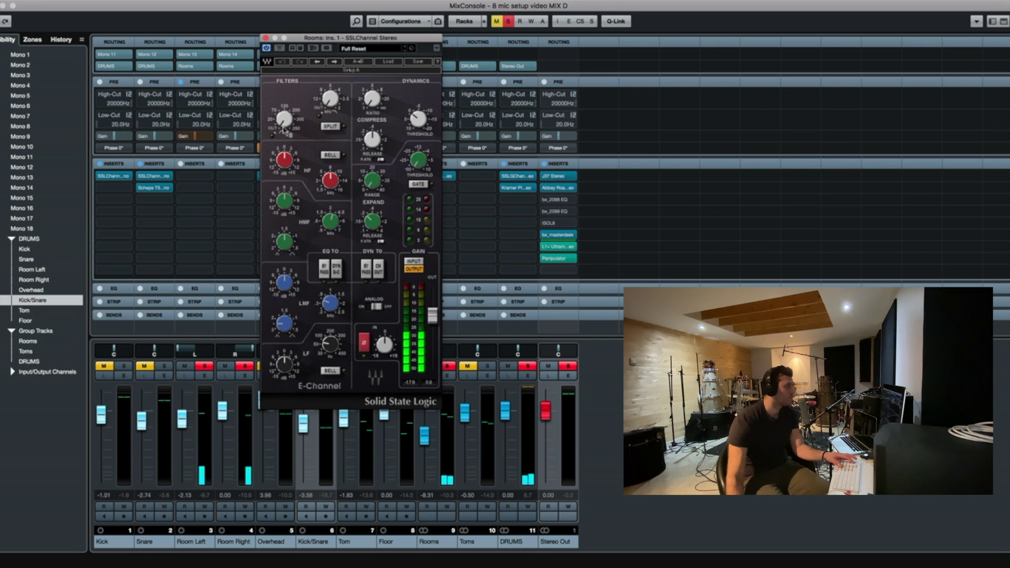
drag(343, 184, 343, 180)
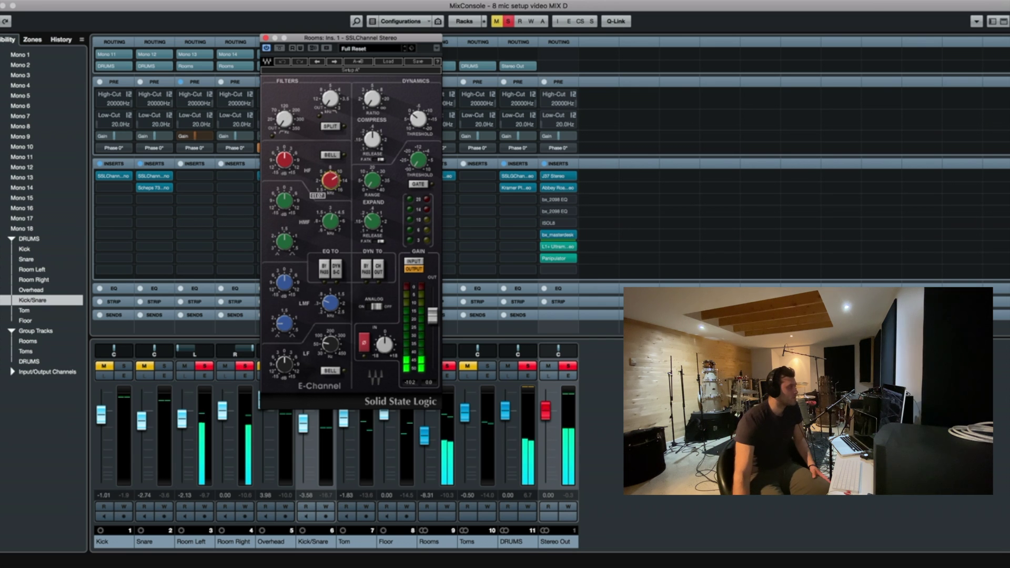
drag(285, 159, 284, 164)
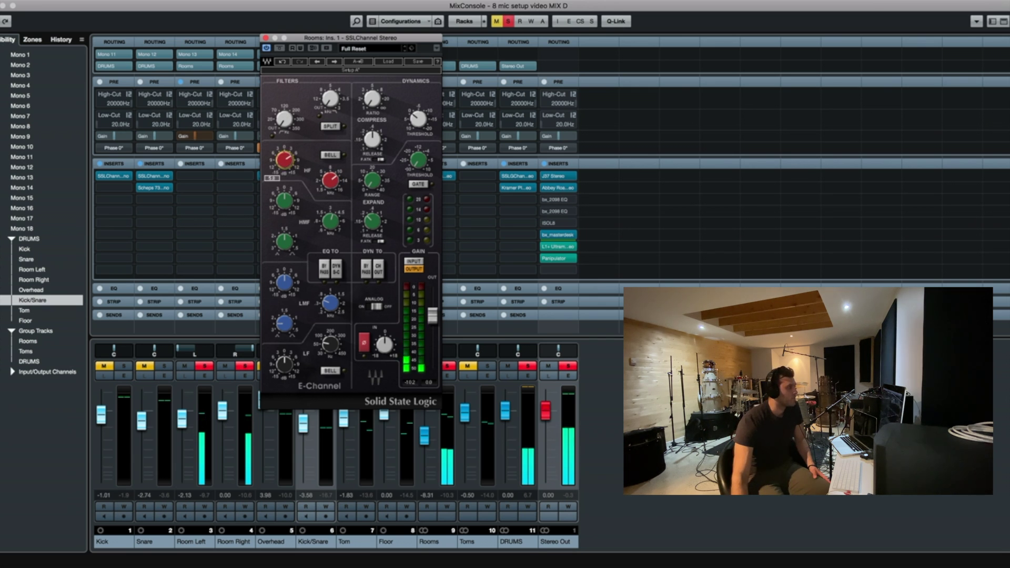
drag(284, 119, 284, 119)
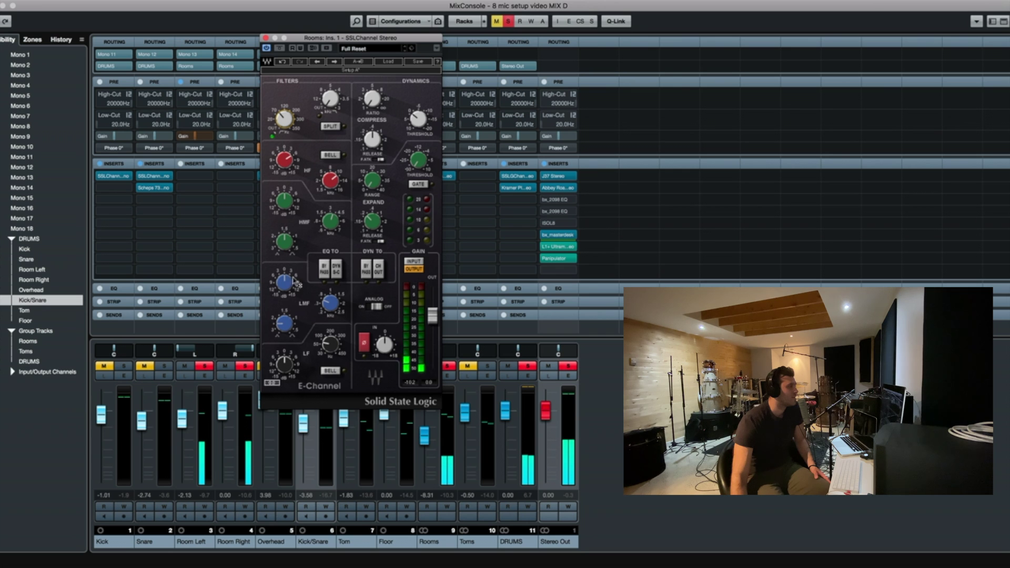
click(285, 160)
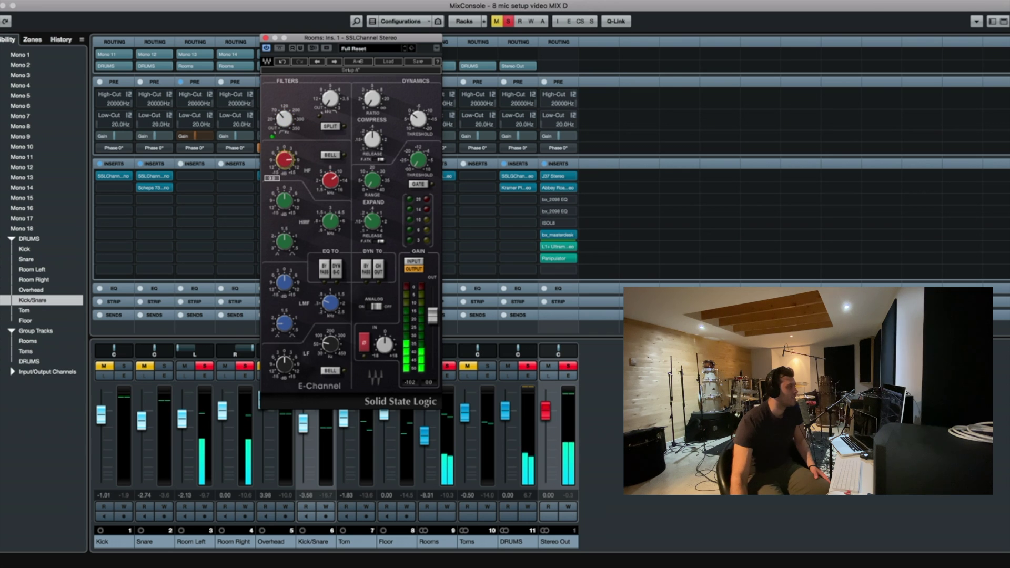
click(320, 181)
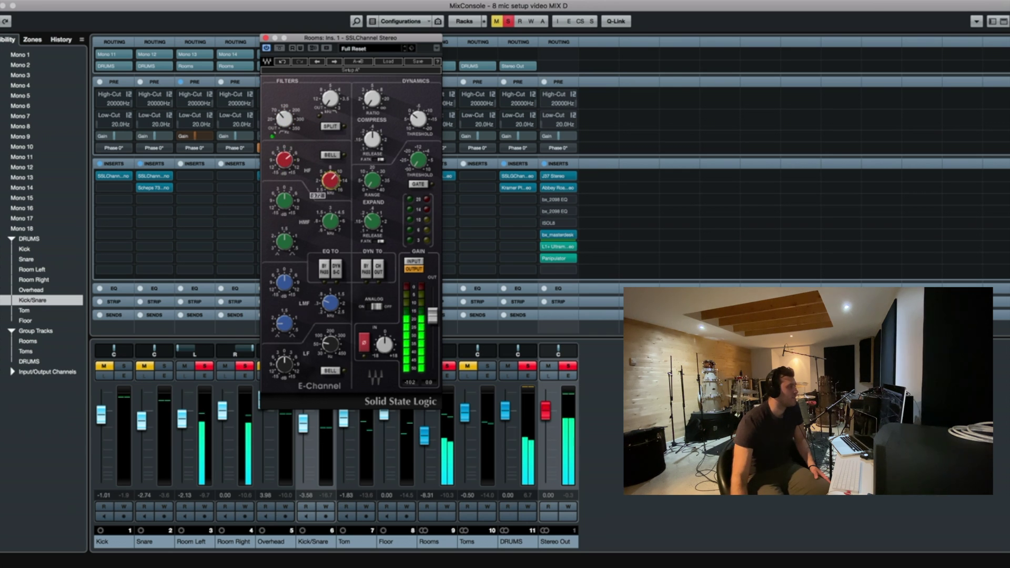
click(331, 345)
click(290, 368)
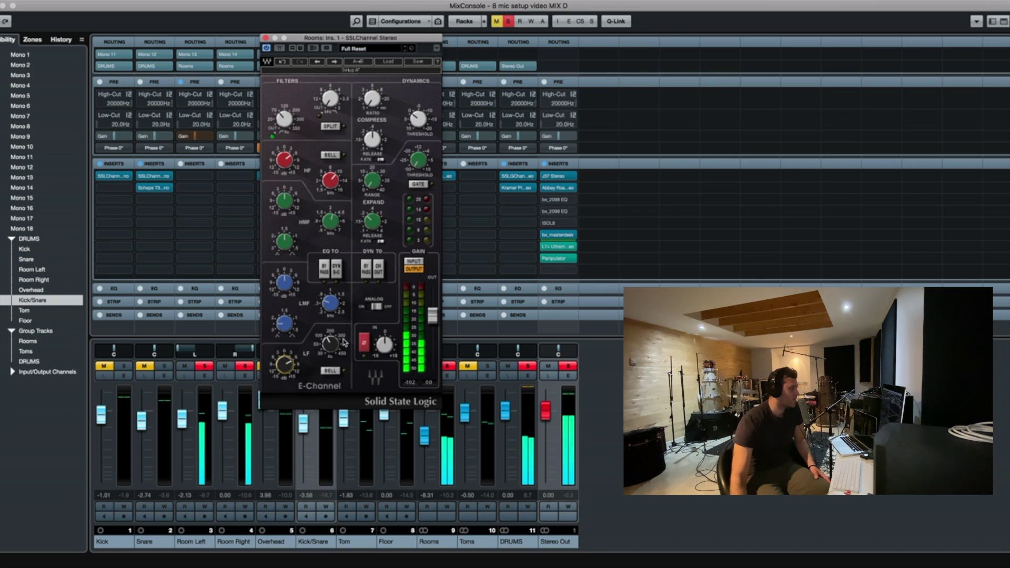
Route the Rooms SSL dynamics to the channel output, adjust compressor ratio, release and threshold plus the high-mid gain, and close the plug-in
click(378, 268)
click(371, 98)
click(372, 139)
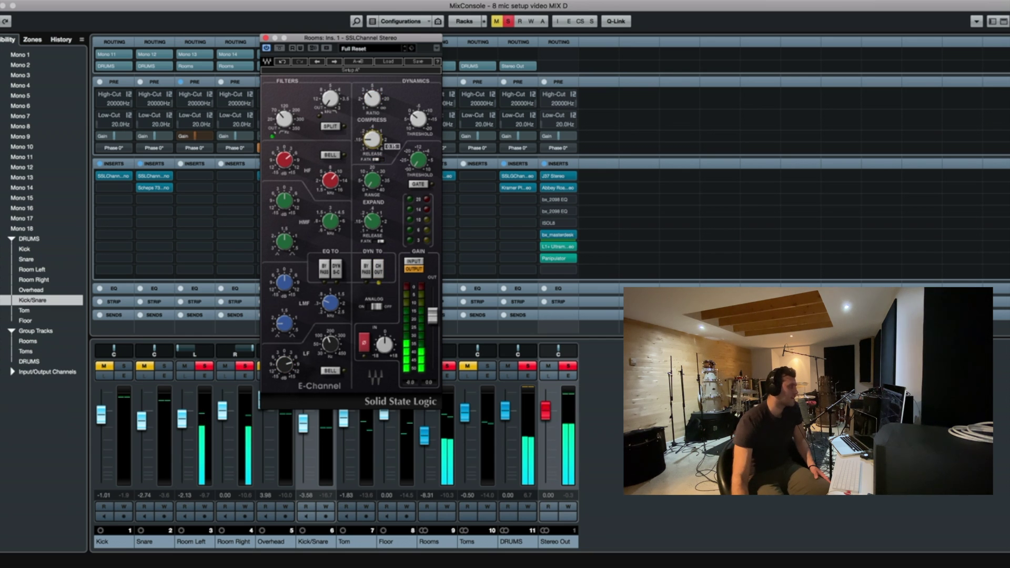
click(418, 118)
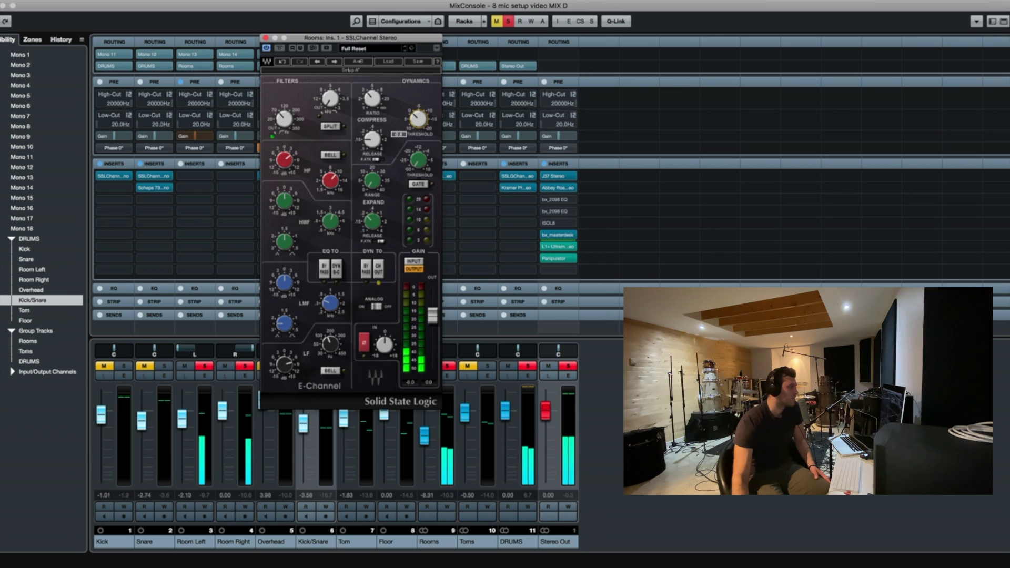
click(372, 97)
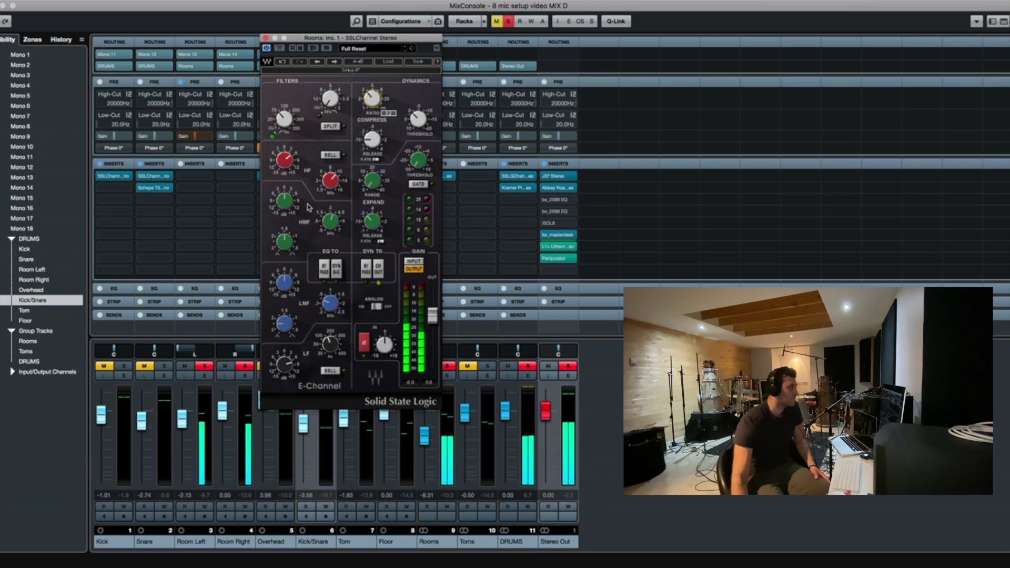
click(286, 202)
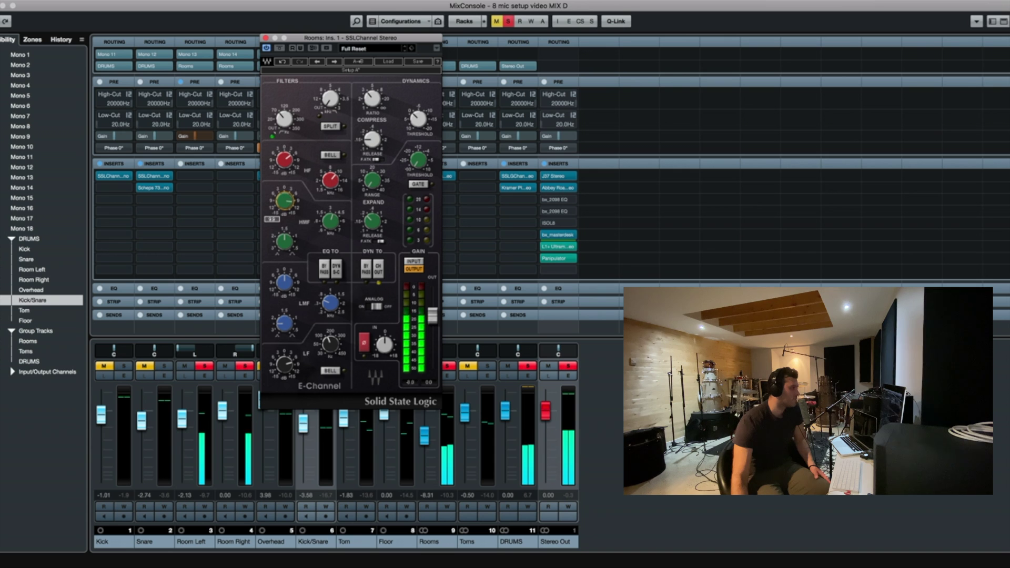
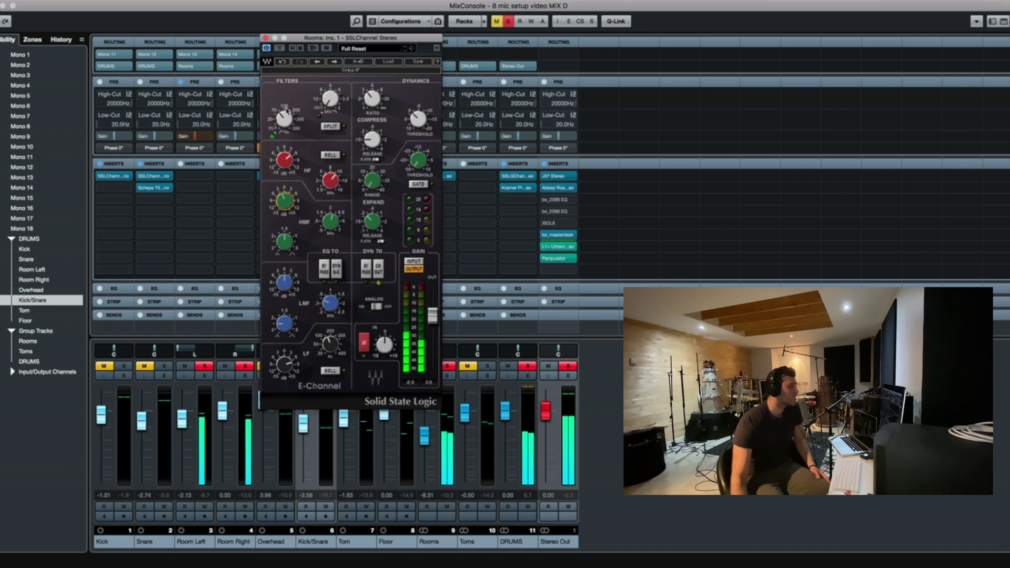
click(407, 354)
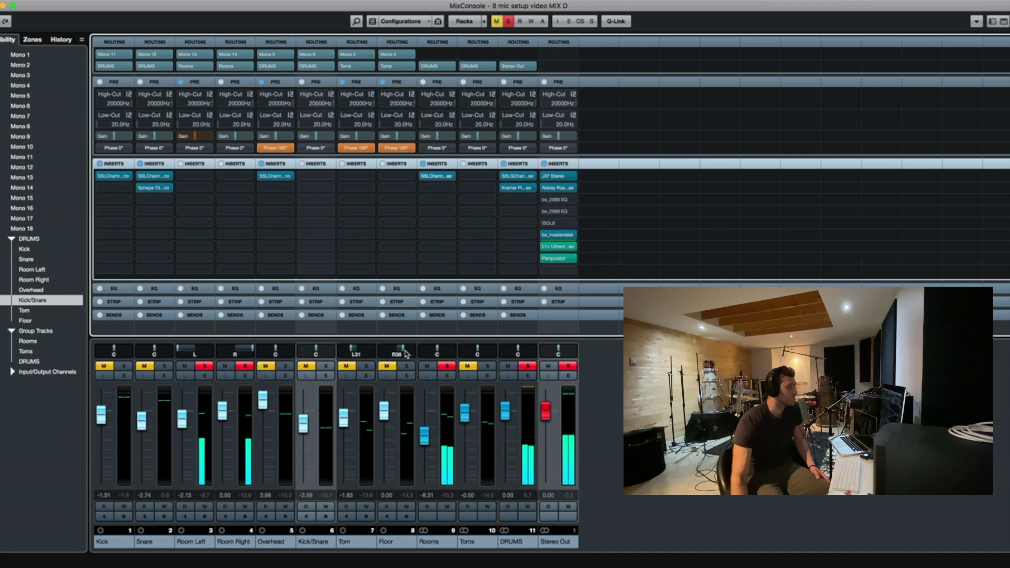
Clear the Rooms solo, set its level to -6.01 and mute the Kick/Snare, Tom, Floor and Toms channels
click(447, 366)
drag(424, 440, 421, 437)
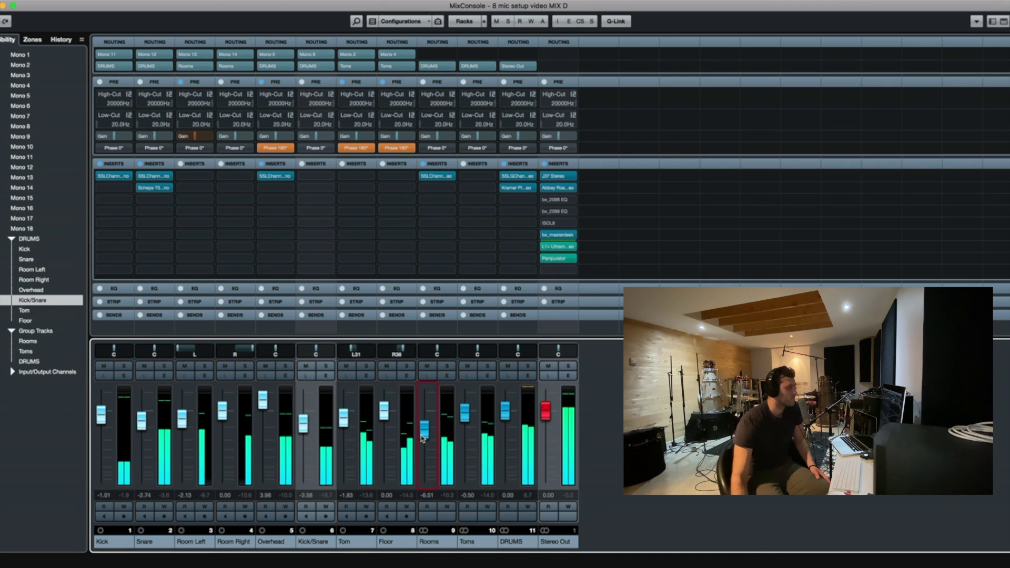
click(306, 366)
click(346, 366)
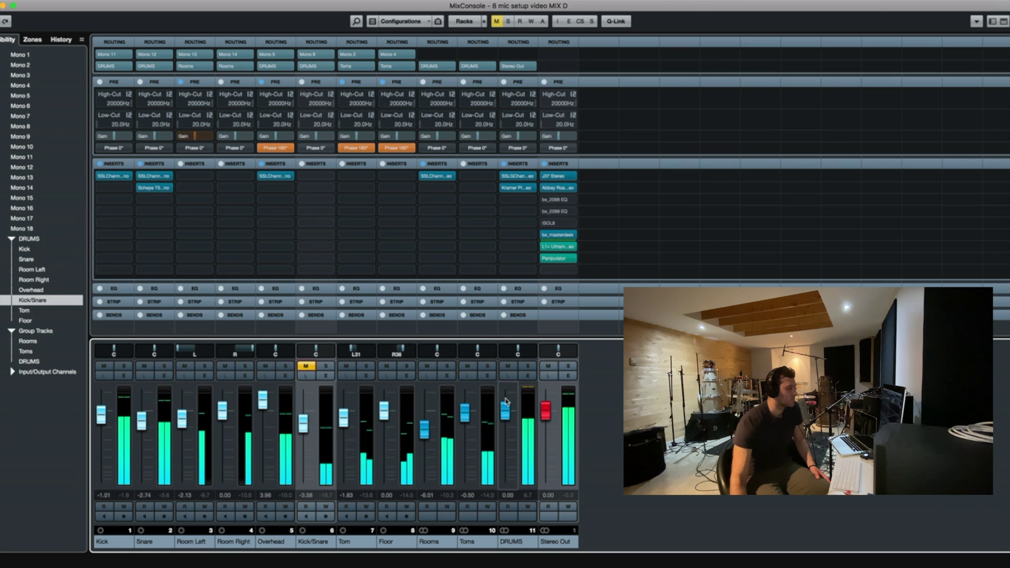
click(468, 366)
click(387, 366)
Set the Rooms fader to -6.93 while Panipulator is bypassed on Stereo Out, and turn that plug-in back on
click(425, 428)
scroll(427, 429, up, 3)
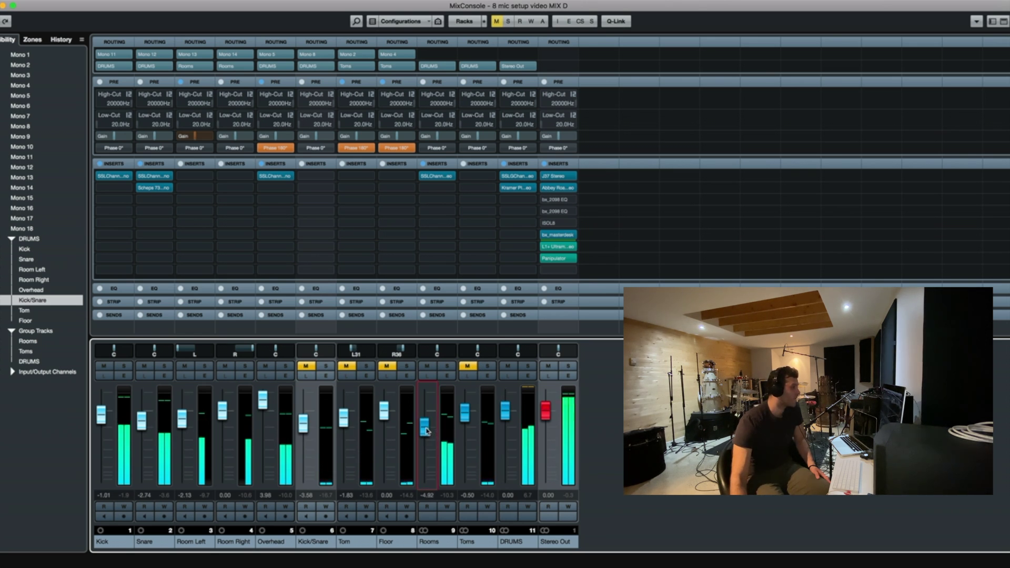
click(545, 259)
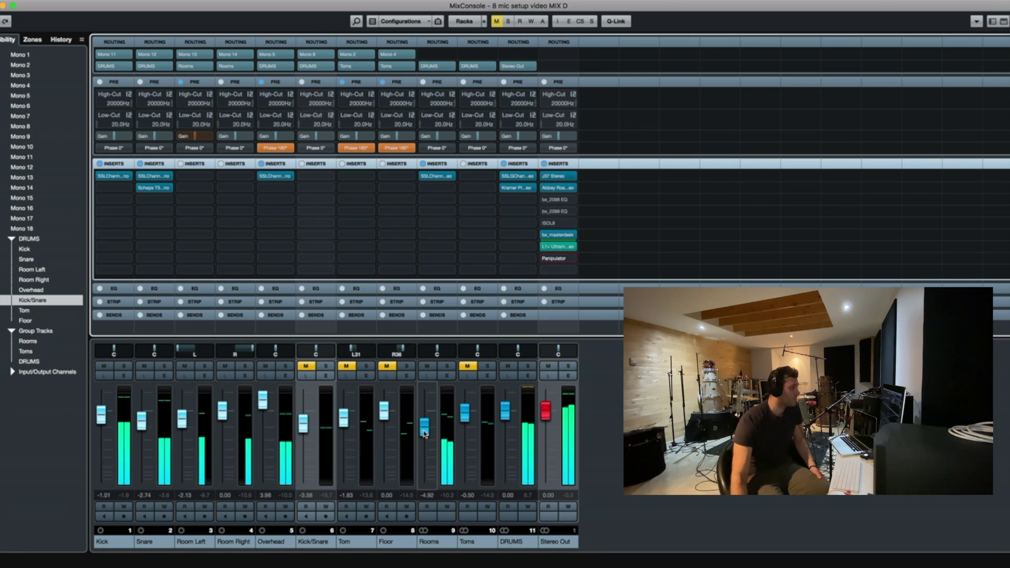
drag(425, 434, 424, 439)
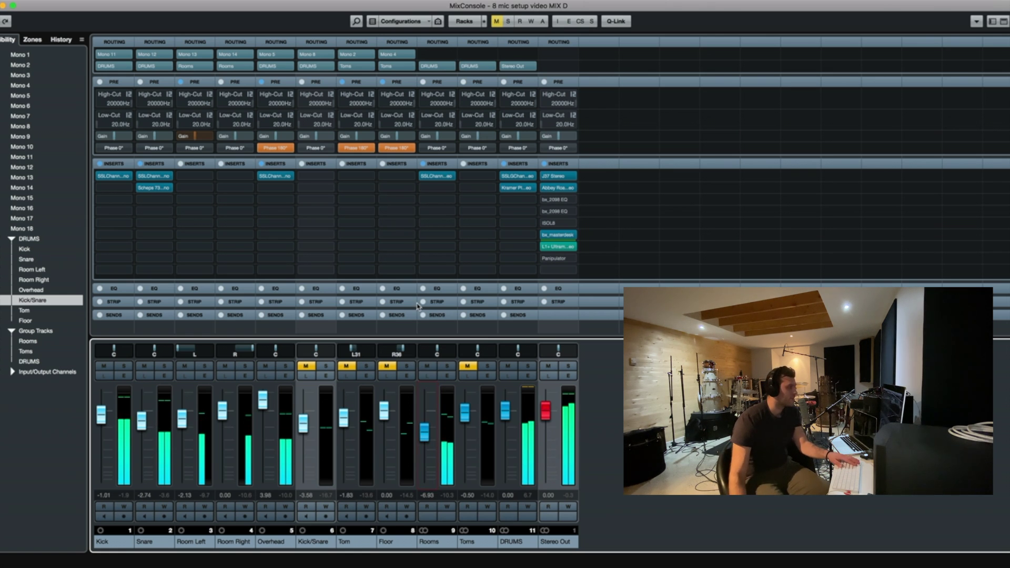
click(544, 258)
Unmute and solo the Kick/Snare channel and insert SSLChannel Mono in its first insert slot
click(305, 366)
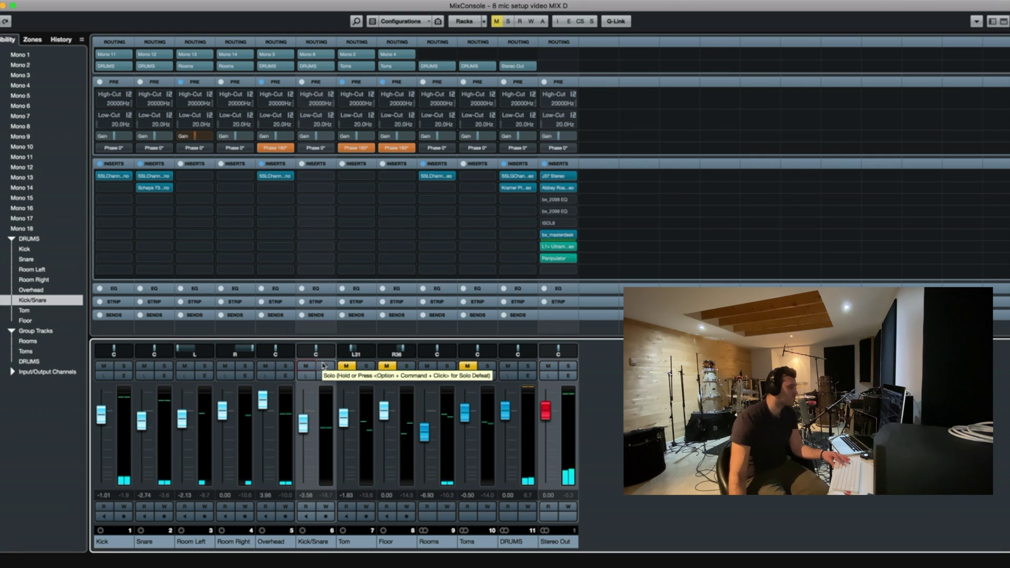
click(323, 366)
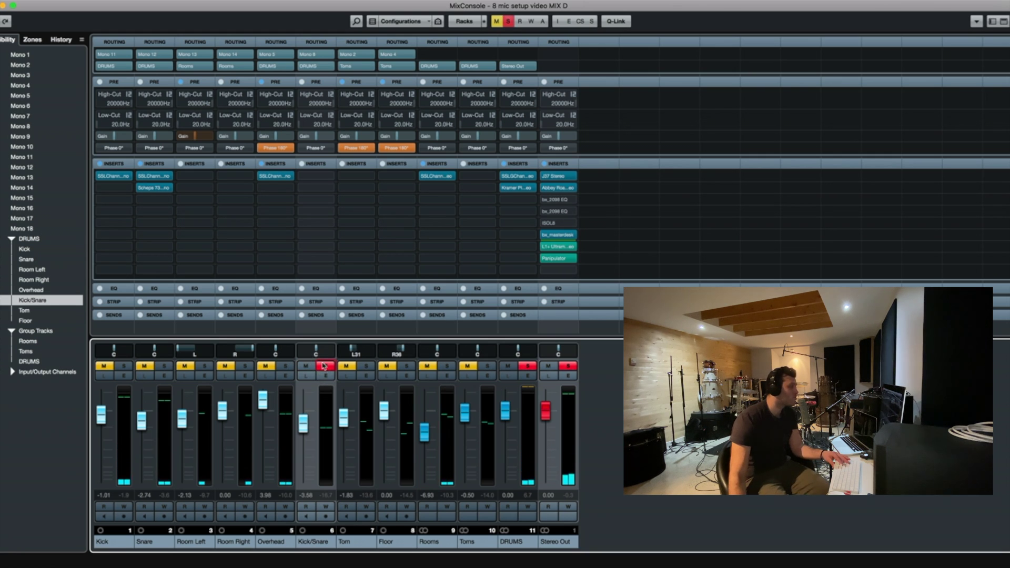
click(331, 176)
text(ssl)
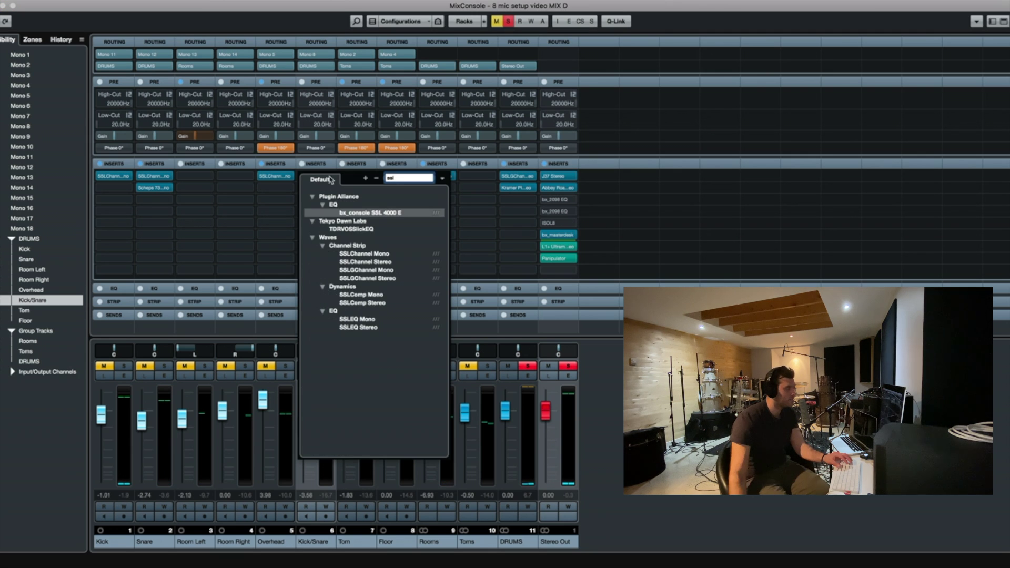
click(347, 254)
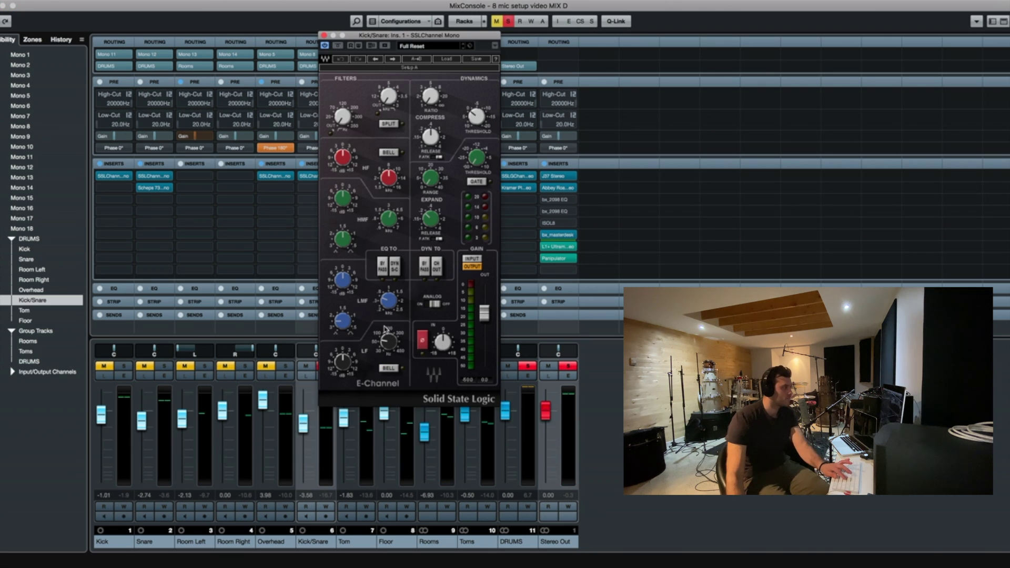
During playback, engage the Kick/Snare high-pass filter, boost its high and low bands and set the low band to bell
key(space)
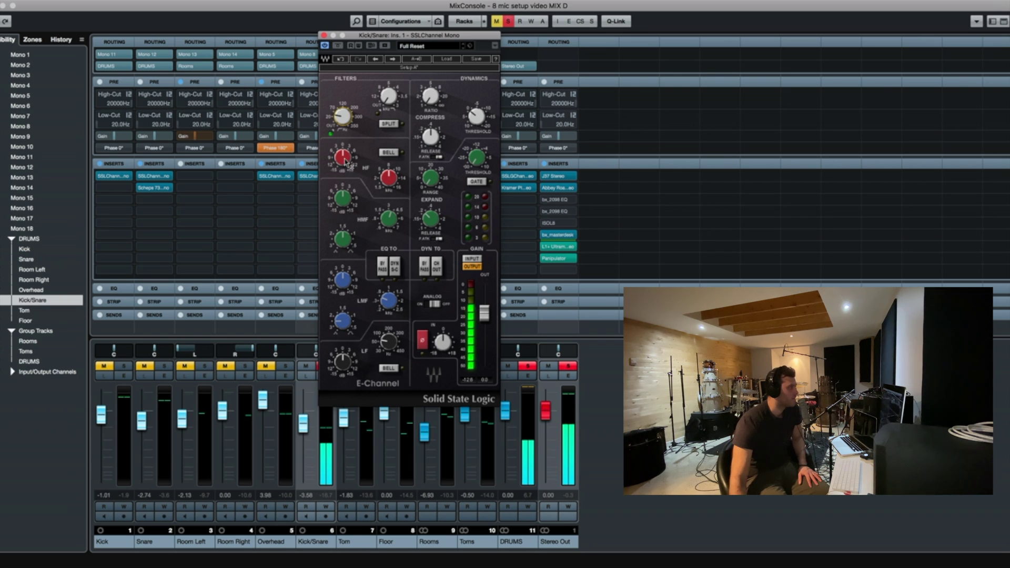
drag(342, 362, 342, 357)
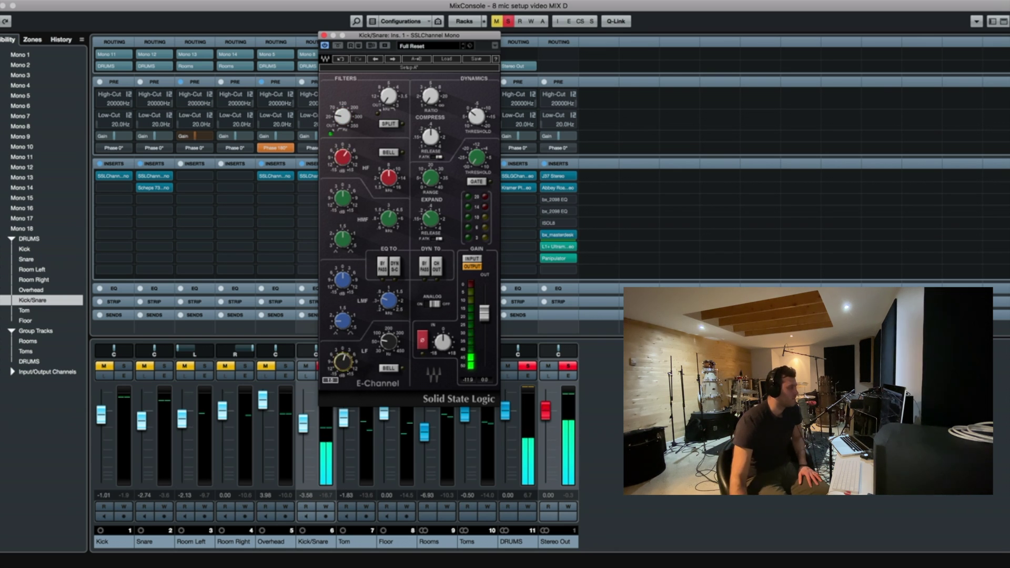
click(381, 370)
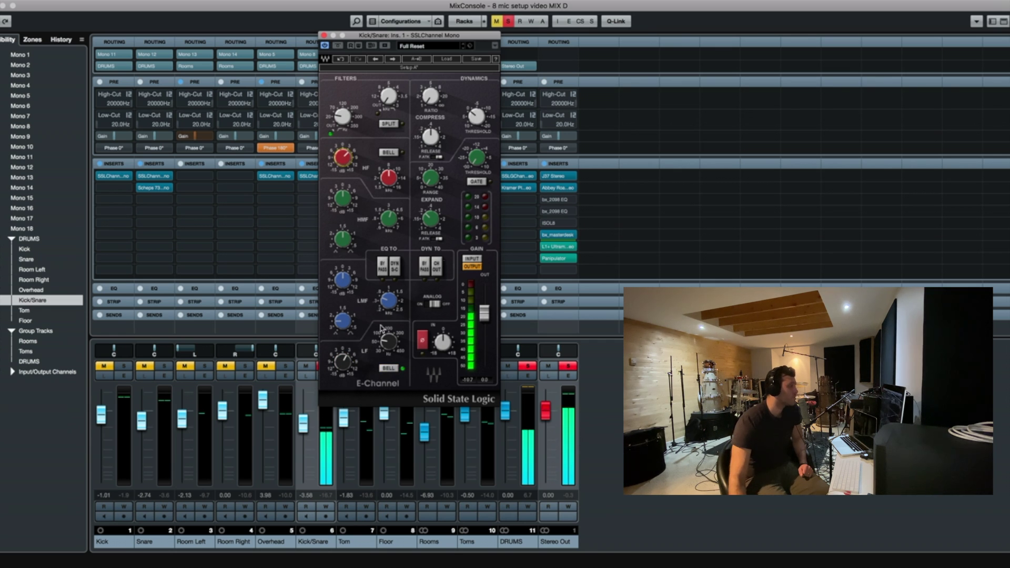
Route the Kick/Snare SSL dynamics to the channel output, adjust compressor ratio, release and threshold, and close the plug-in
click(437, 267)
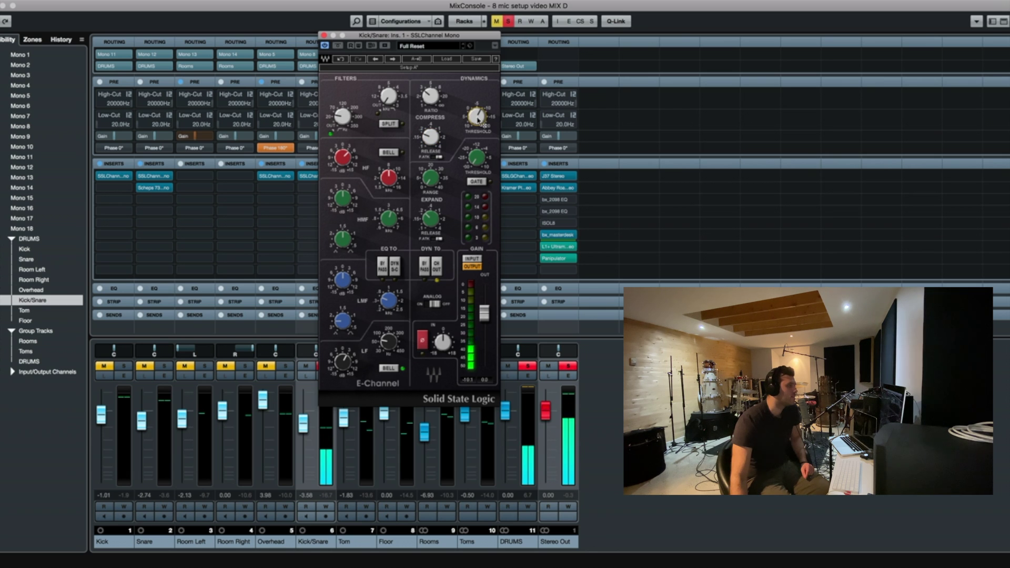
mouse_move(477, 118)
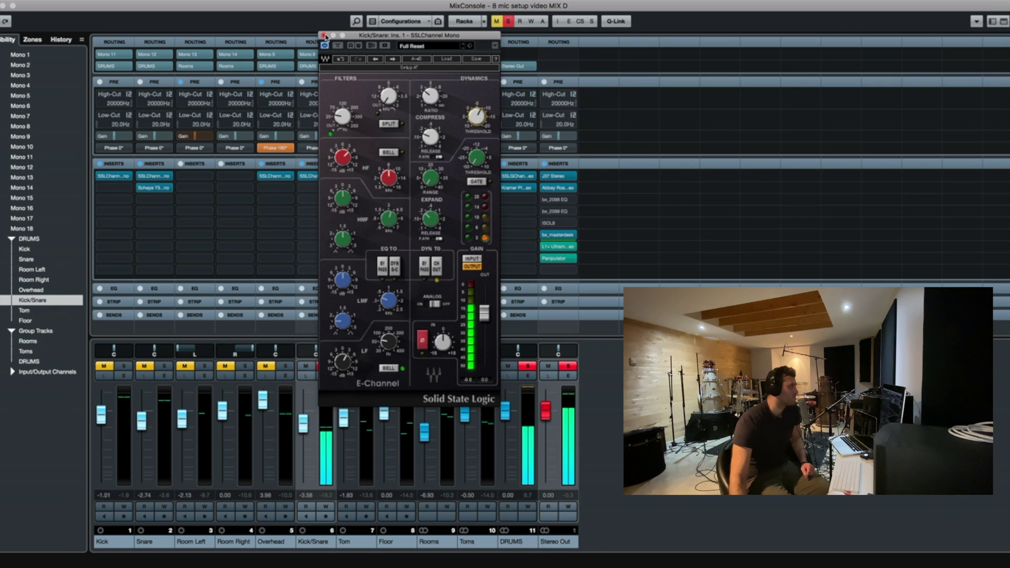
mouse_move(344, 154)
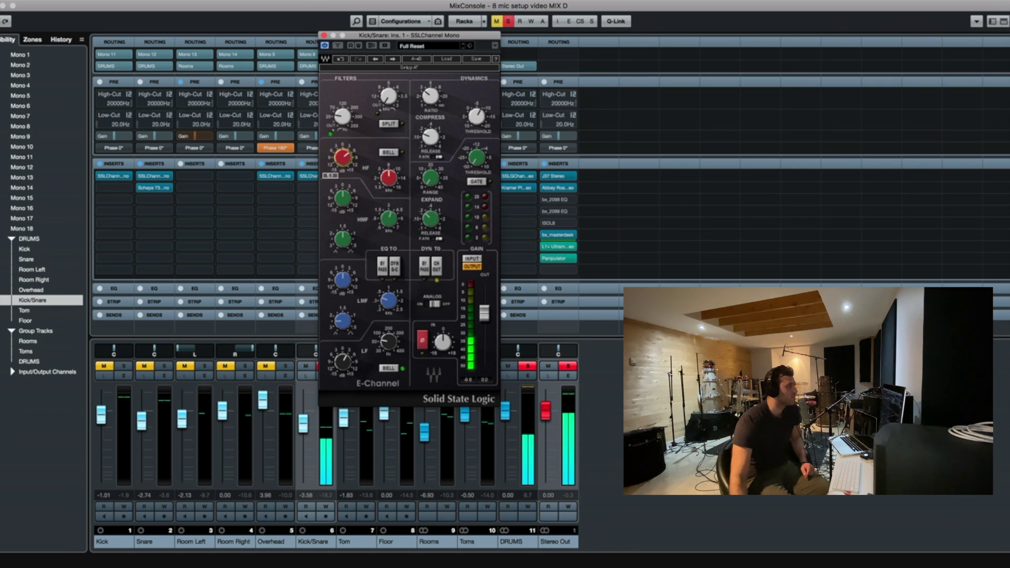
click(325, 36)
Clear the Kick/Snare solo, lower Overhead to 1.92, raise Kick/Snare from silence to -6.37 and compare it muted and unmuted
drag(304, 435, 303, 482)
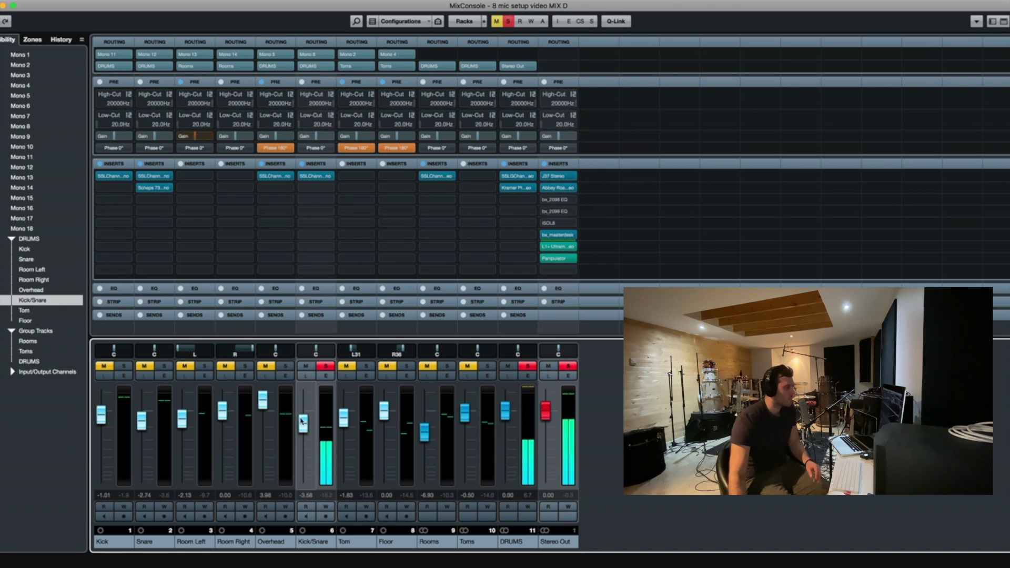
click(323, 368)
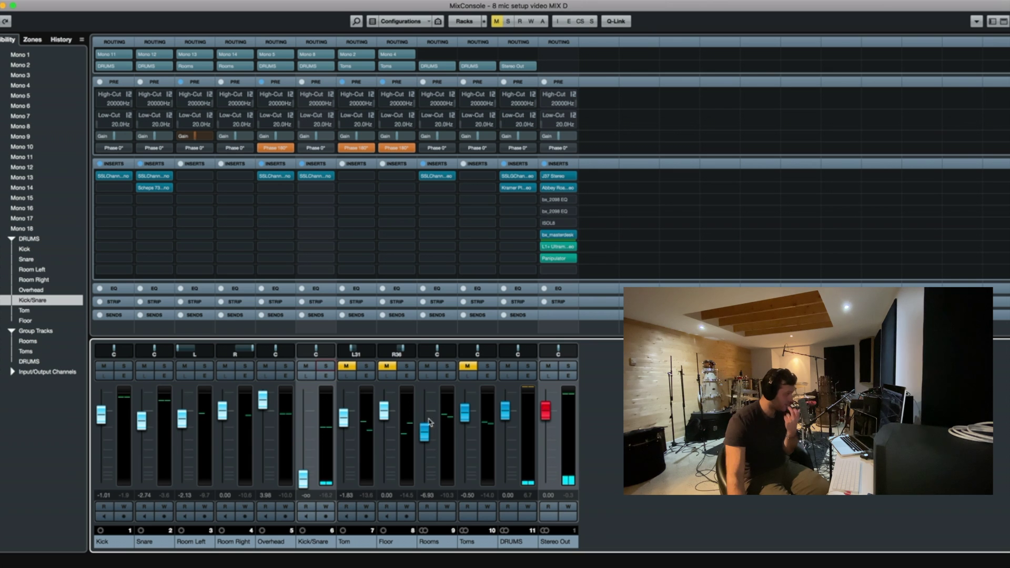
drag(265, 400, 264, 406)
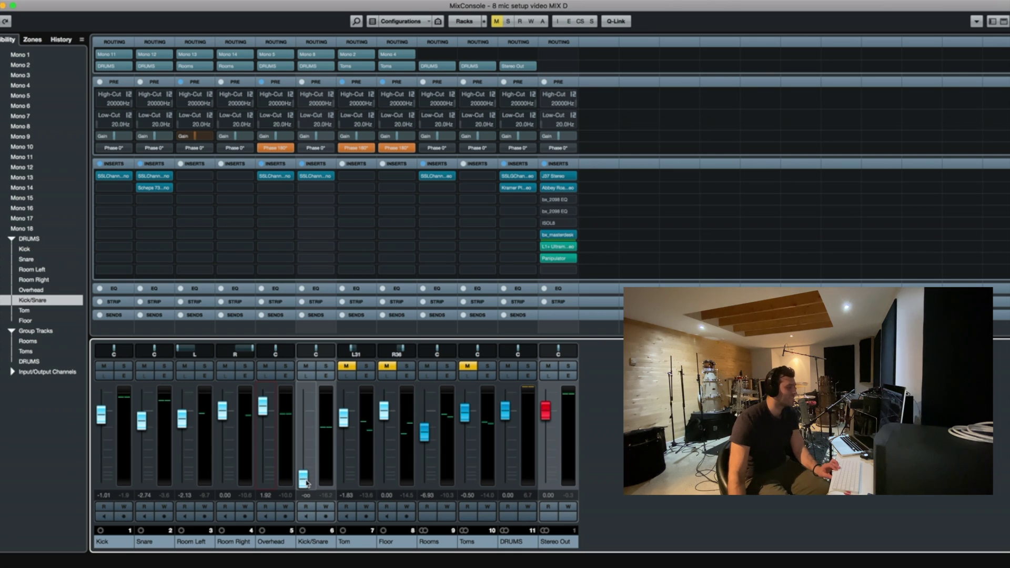
drag(307, 483, 307, 438)
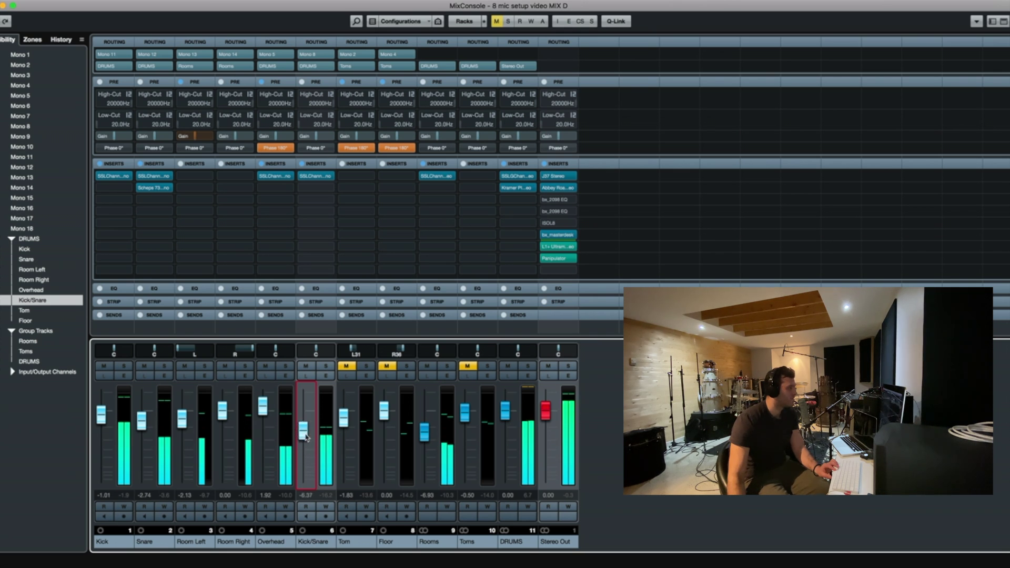
click(306, 367)
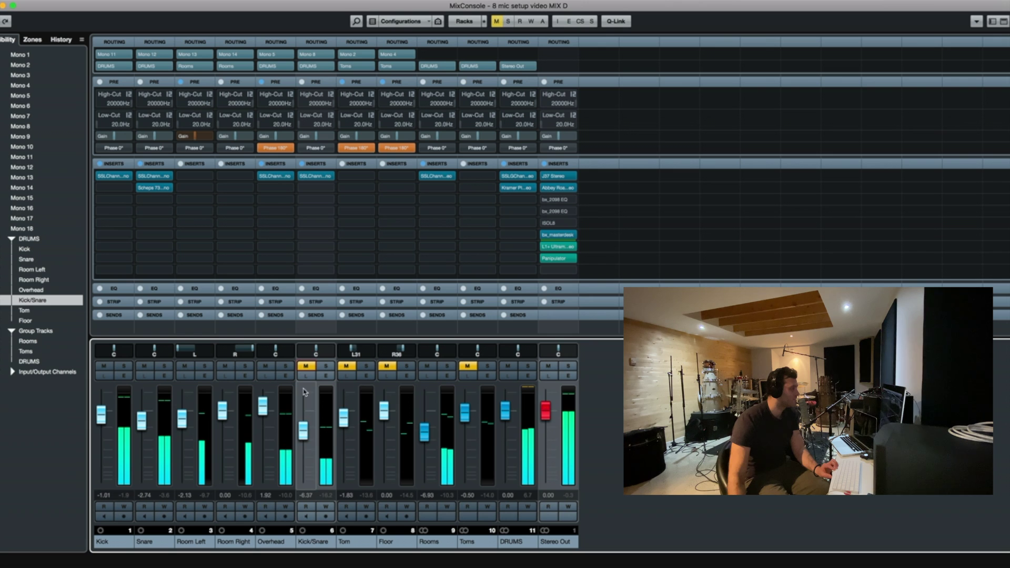
click(305, 367)
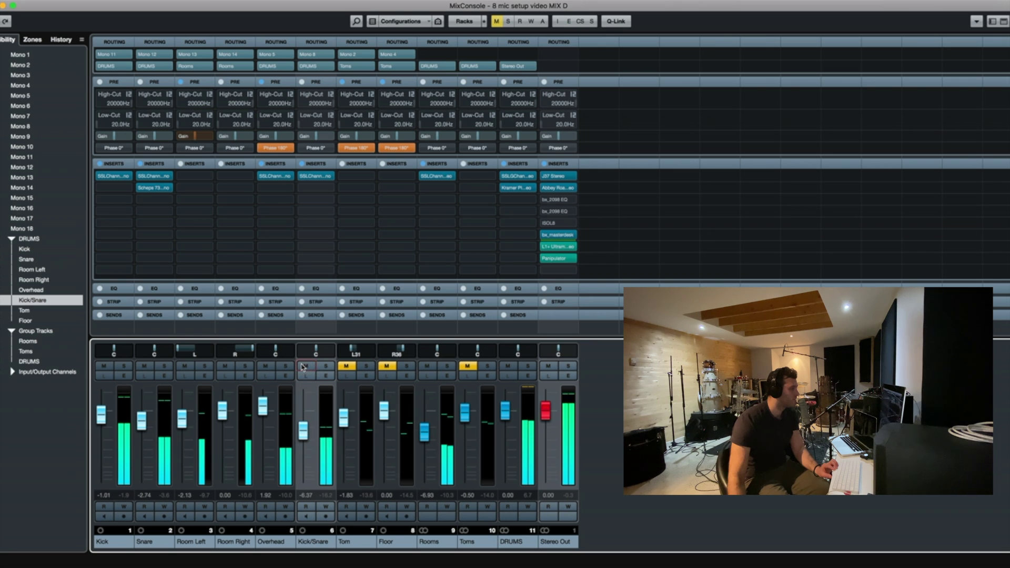
Bypass Panipulator on Stereo Out, bring the Kick/Snare fader up from silence to -4.71, and re-enable the plug-in
click(545, 260)
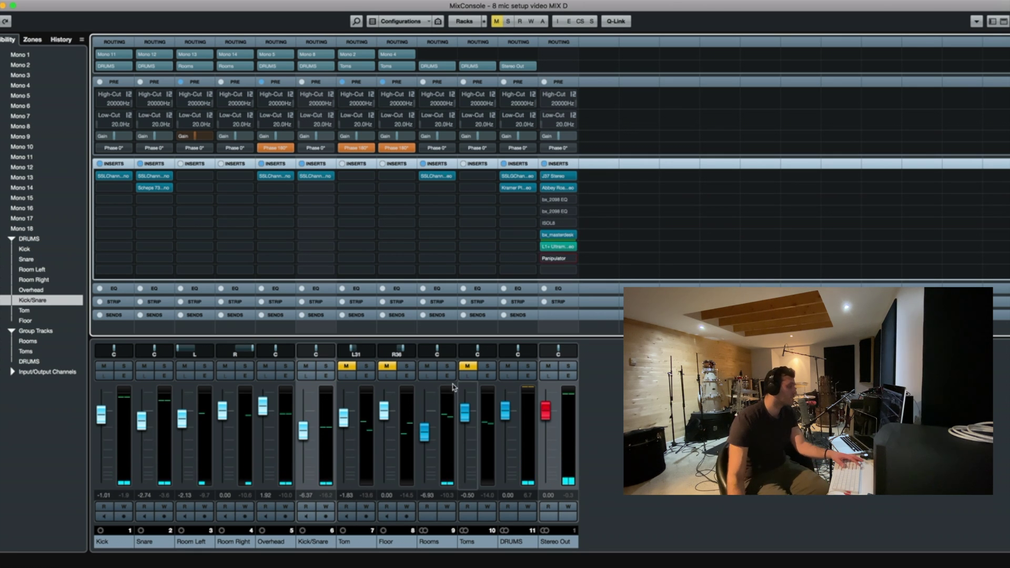
drag(303, 430, 304, 480)
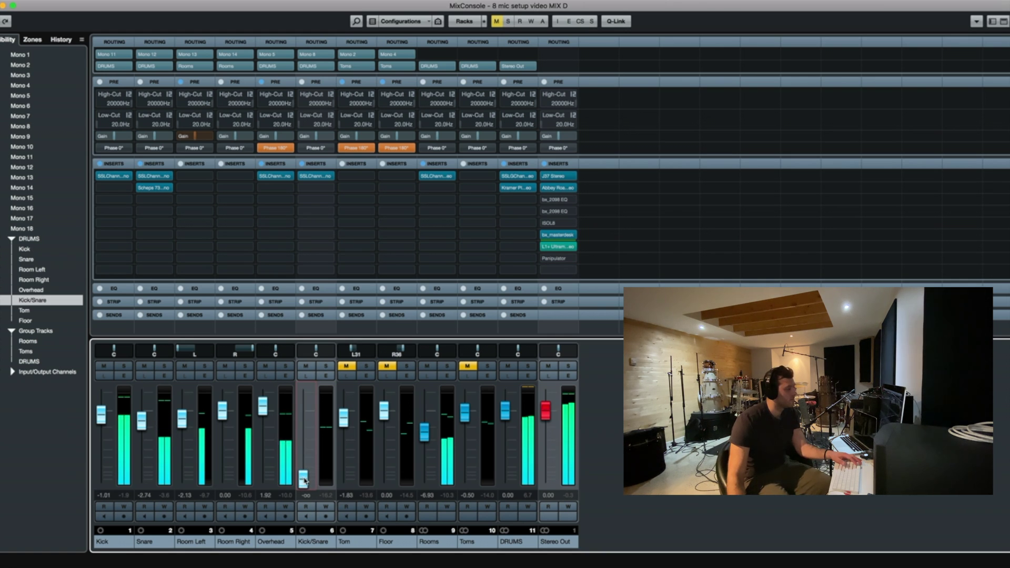
drag(304, 479, 304, 432)
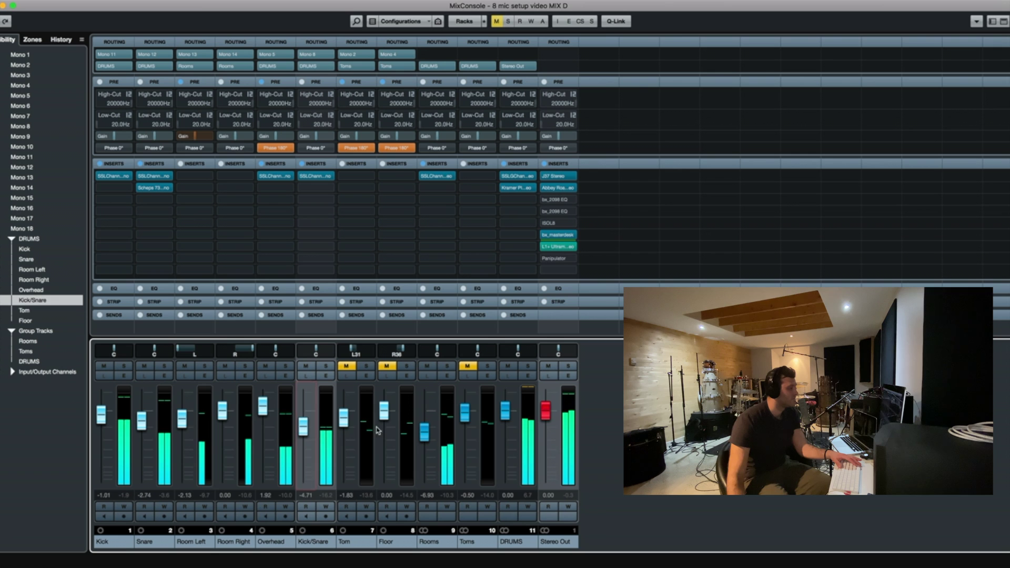
click(559, 258)
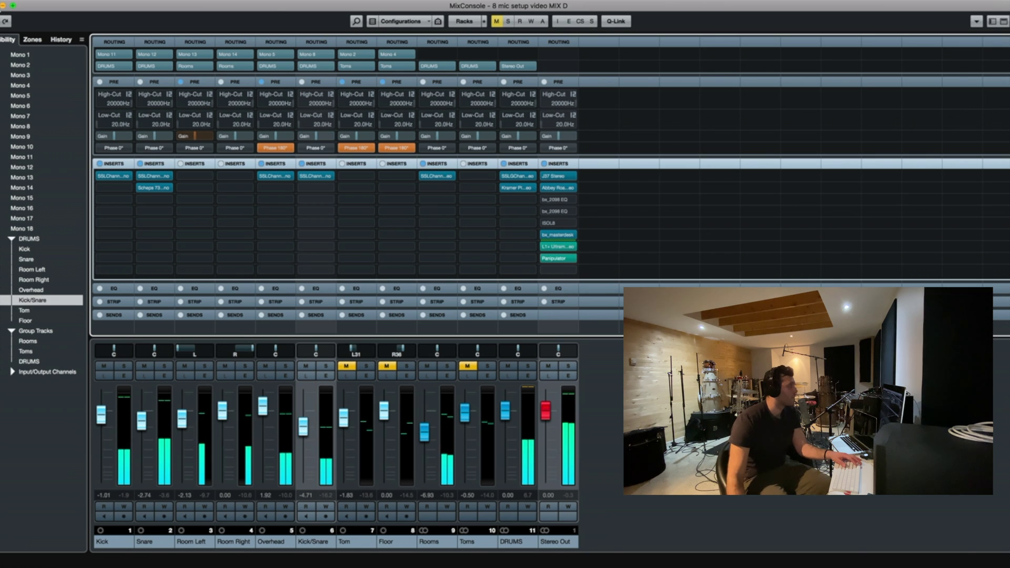
In the project window, set and activate a cycle range around the tom hits from 143.3.4.18 to 144.2.3.36, with the cursor at its start
key(F3)
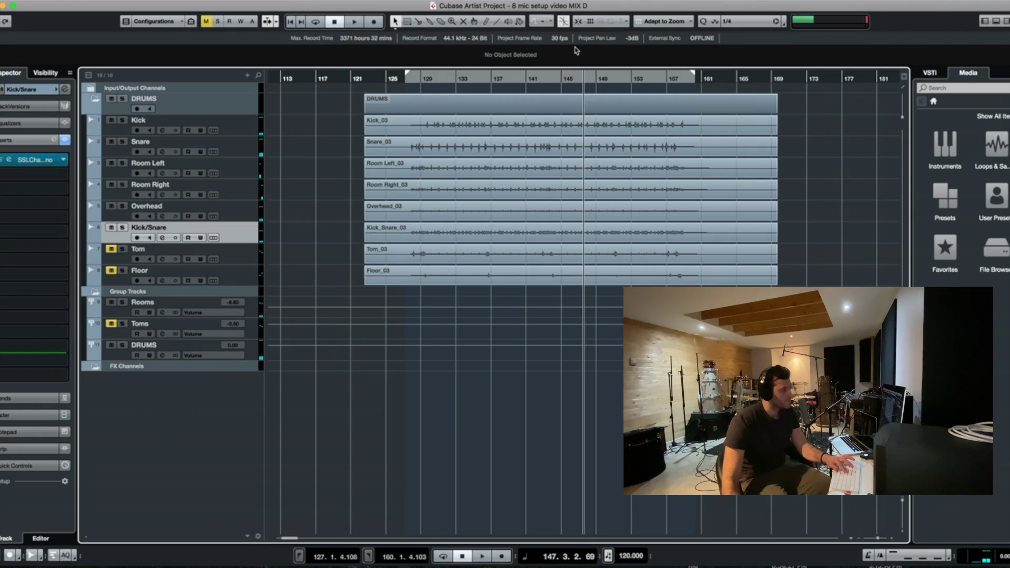
key(h)
key(h)
key(h)
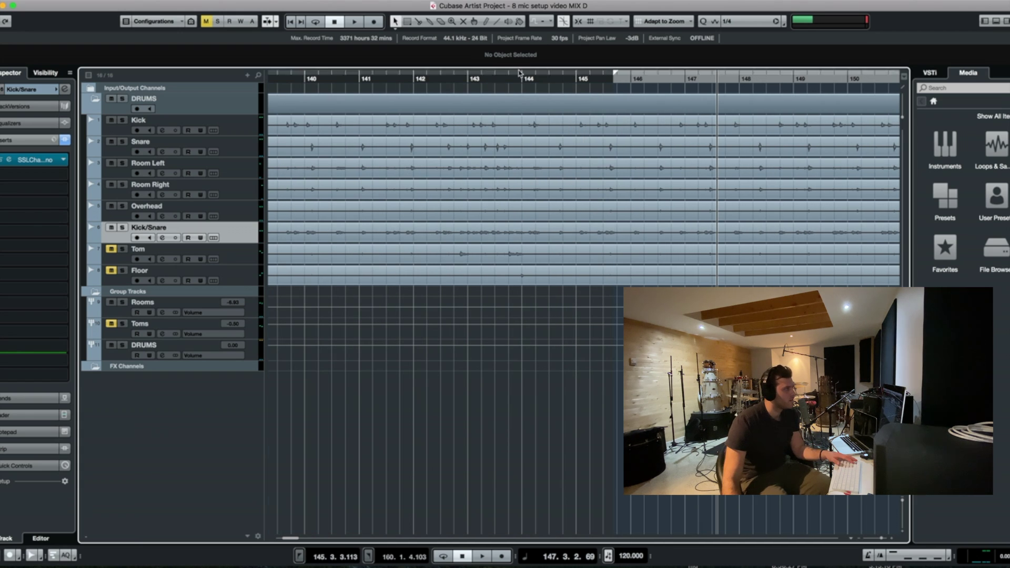
drag(506, 67, 542, 73)
click(506, 78)
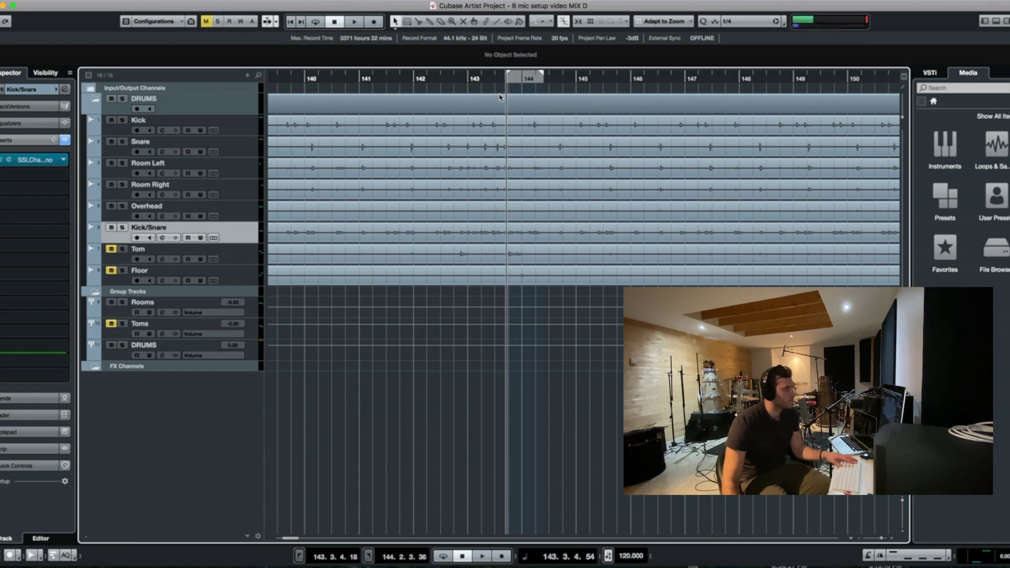
key(KP_Divide)
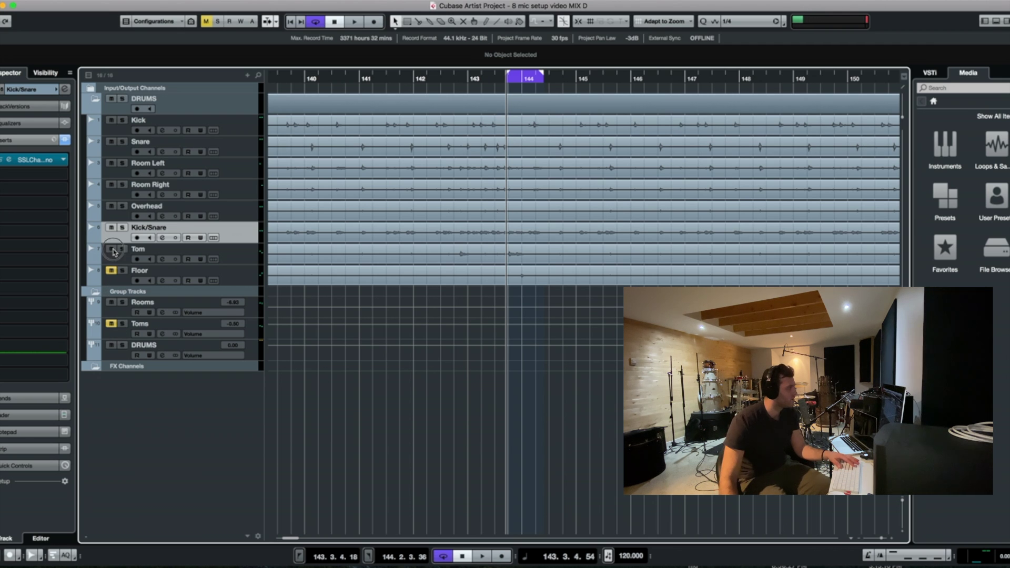
Unmute the Tom and Toms tracks, solo the Toms group and audition the looped tom hits
click(111, 324)
click(122, 324)
key(space)
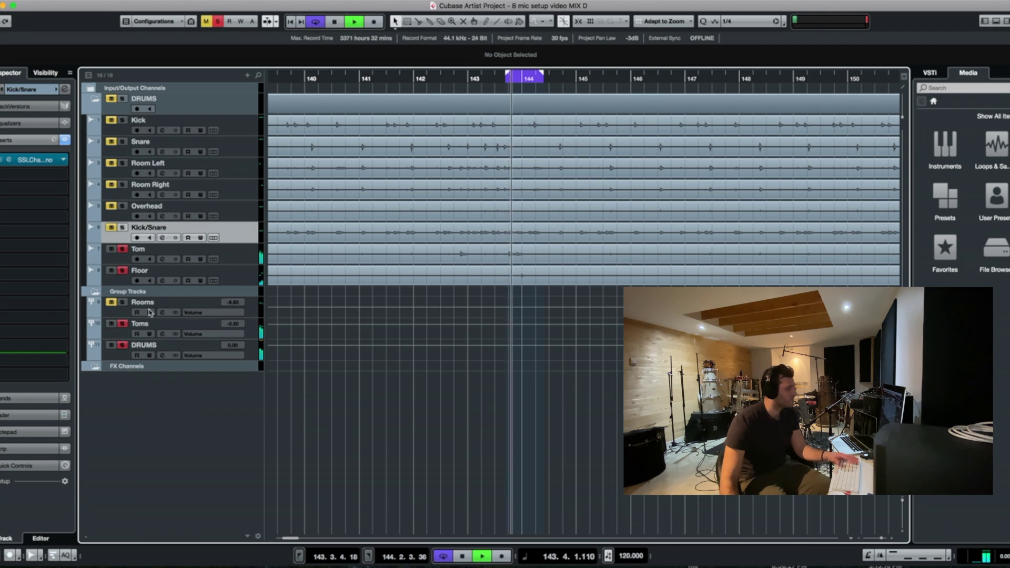
key(h)
key(h)
key(h)
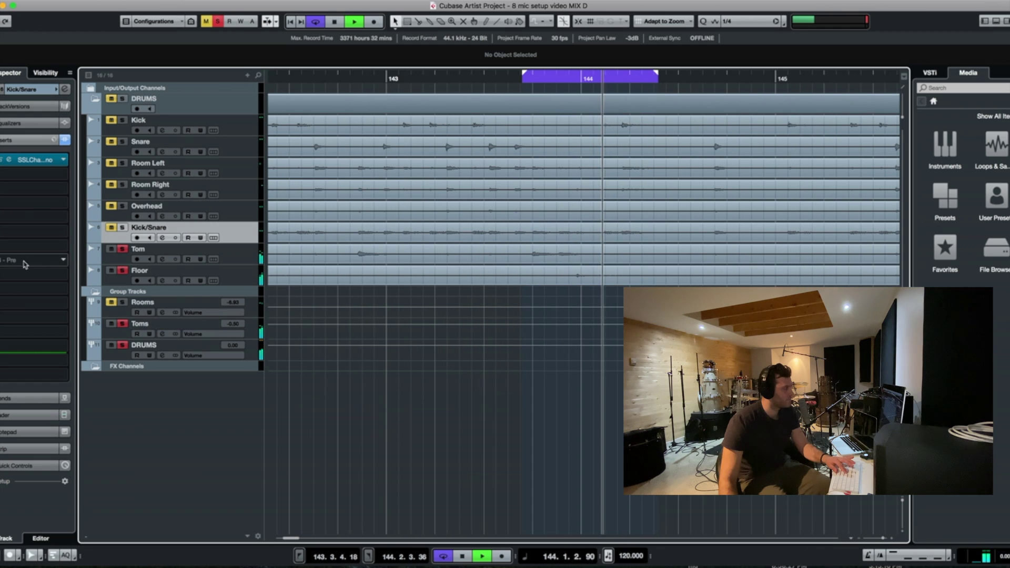
key(space)
Select the Tom track and insert Scheps 73 Mono in its first insert slot
click(125, 281)
click(122, 262)
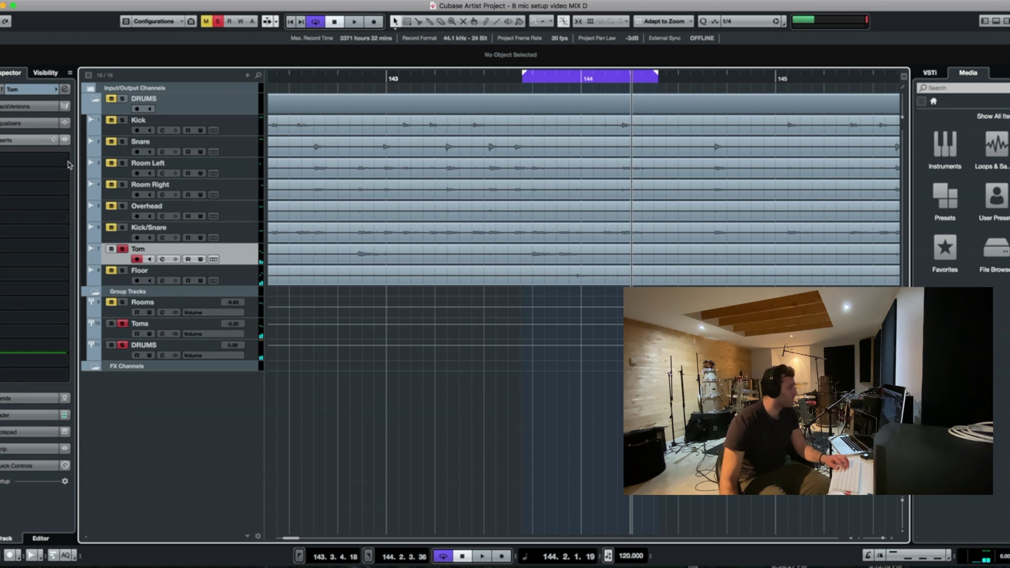
click(66, 161)
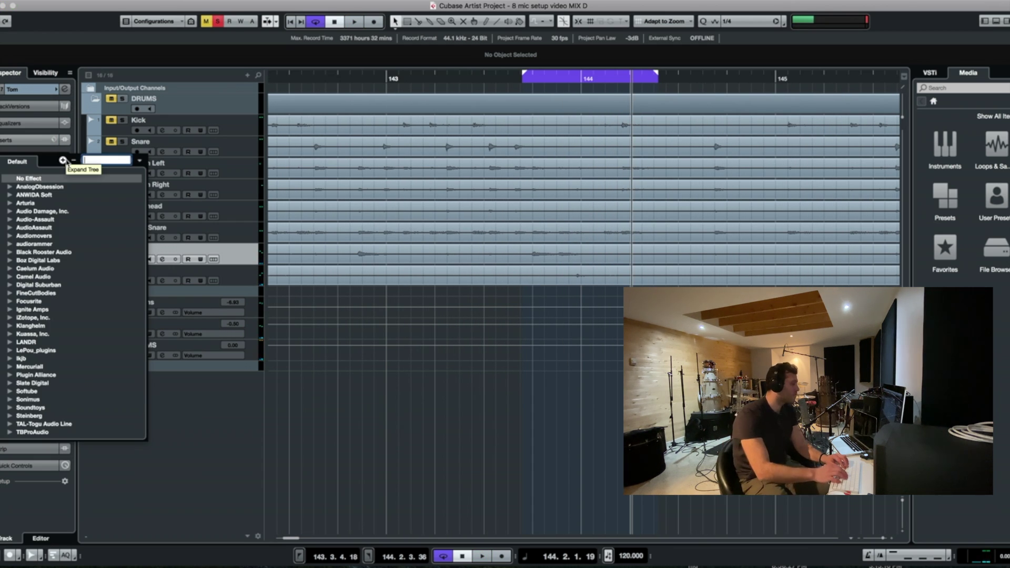
text(scheps)
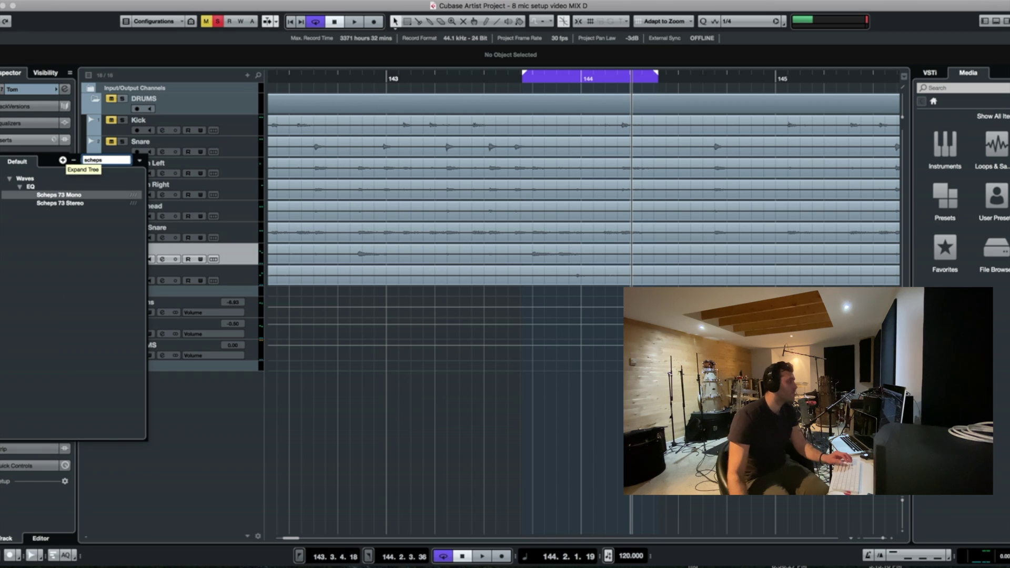
click(51, 195)
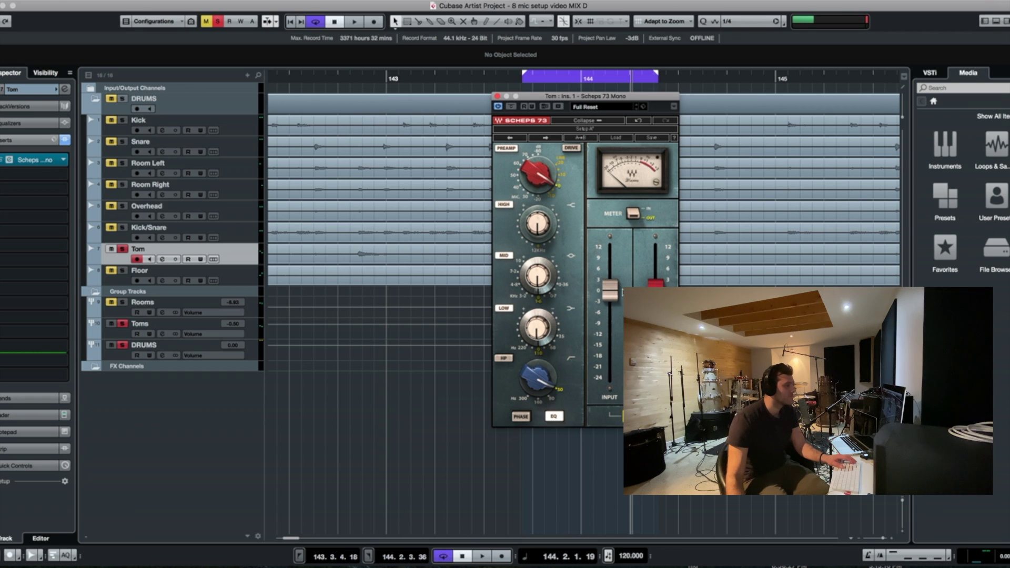
On the Tom's Scheps 73, raise the input fader to about 9 dB, back off the preamp and adjust the High band gain
drag(619, 297, 619, 267)
drag(546, 182, 546, 202)
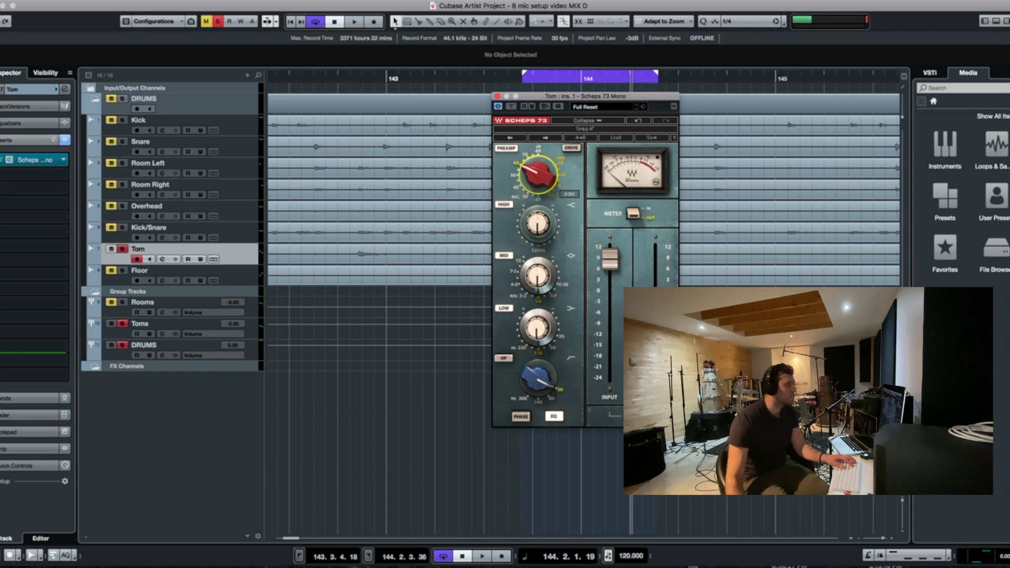
drag(547, 237, 547, 263)
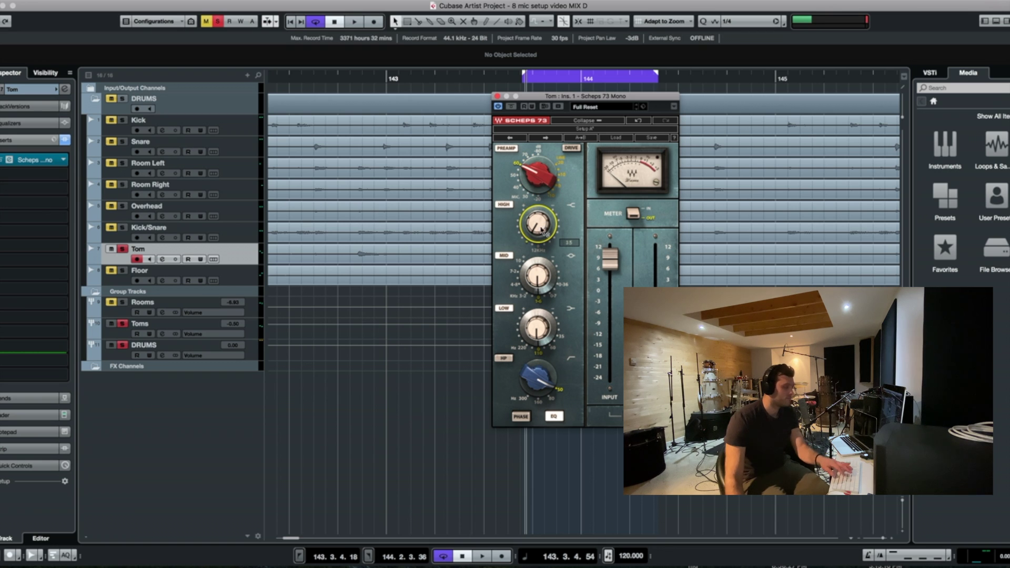
While the tom loop plays, set Low to 110 Hz, enable the high-pass, shape Mid at 0.36 kHz and High, and close the plug-in
key(space)
drag(537, 327, 546, 357)
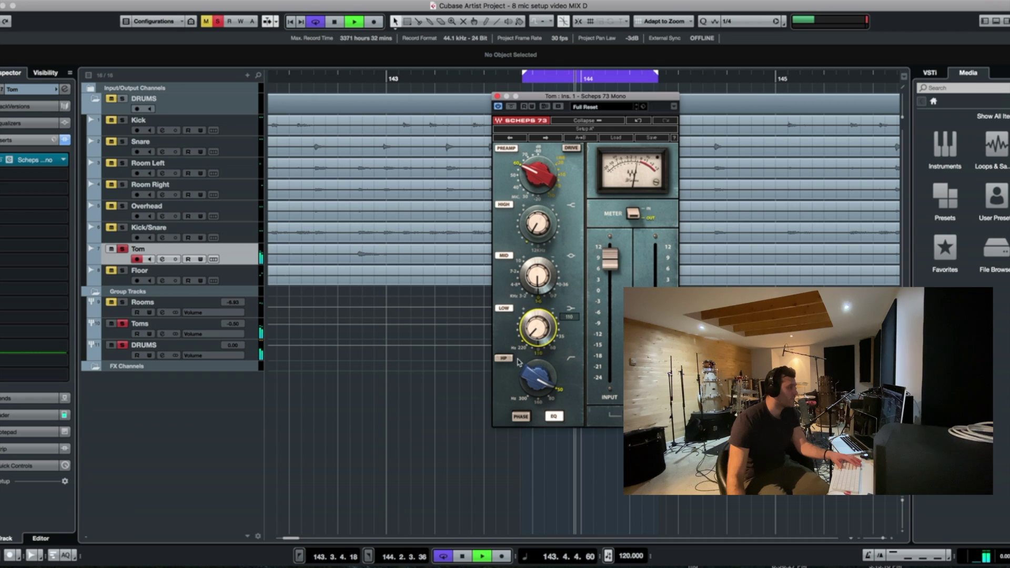
click(547, 355)
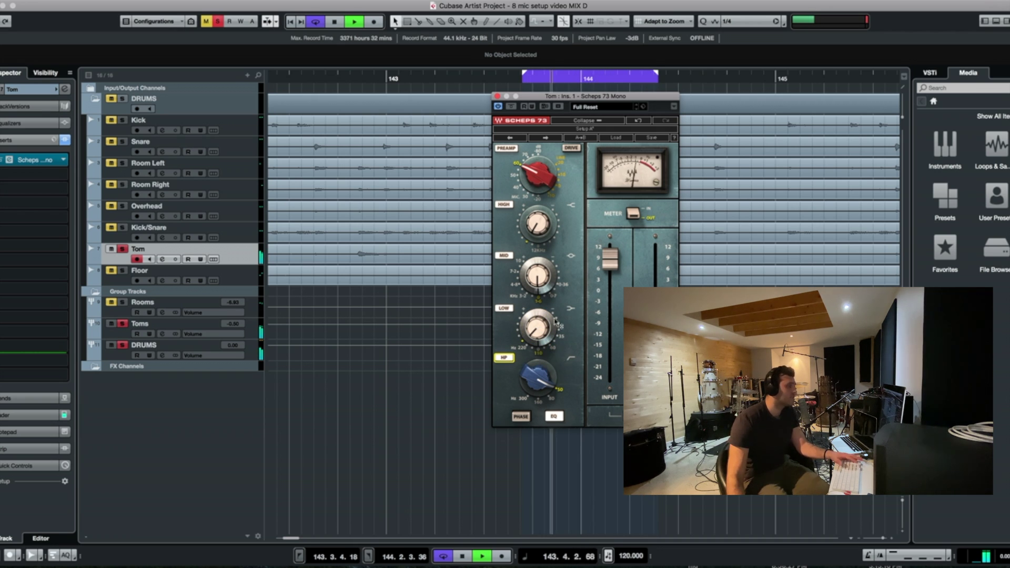
drag(565, 288, 565, 296)
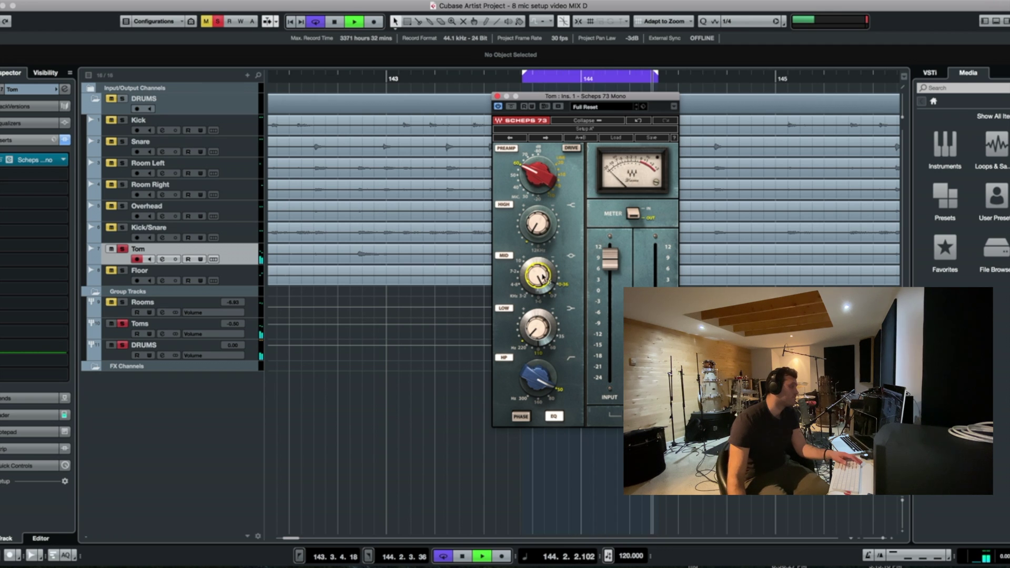
click(536, 223)
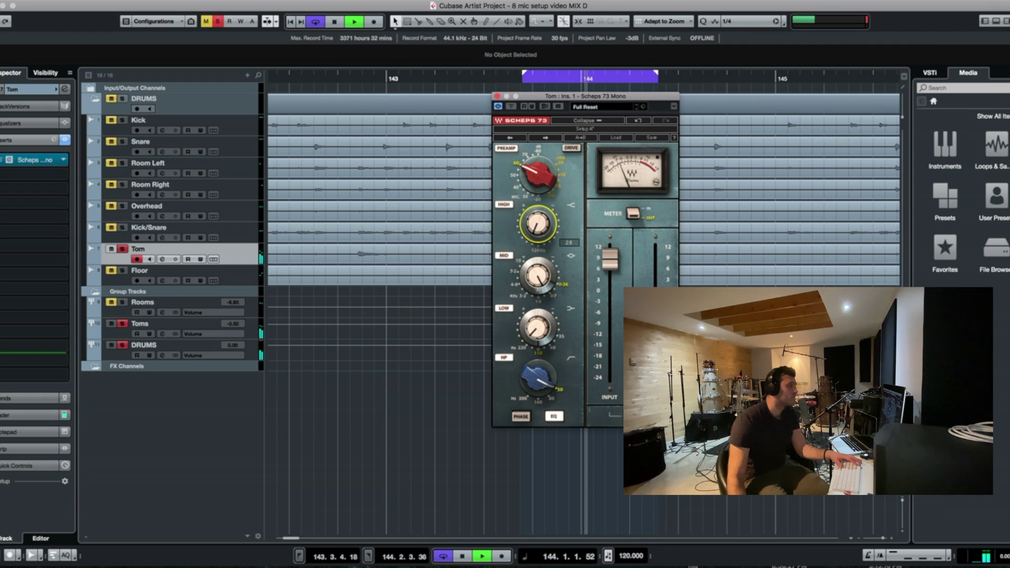
key(space)
click(498, 96)
Solo and select the Floor track, and insert Scheps 73 Mono in its first insert slot
click(122, 271)
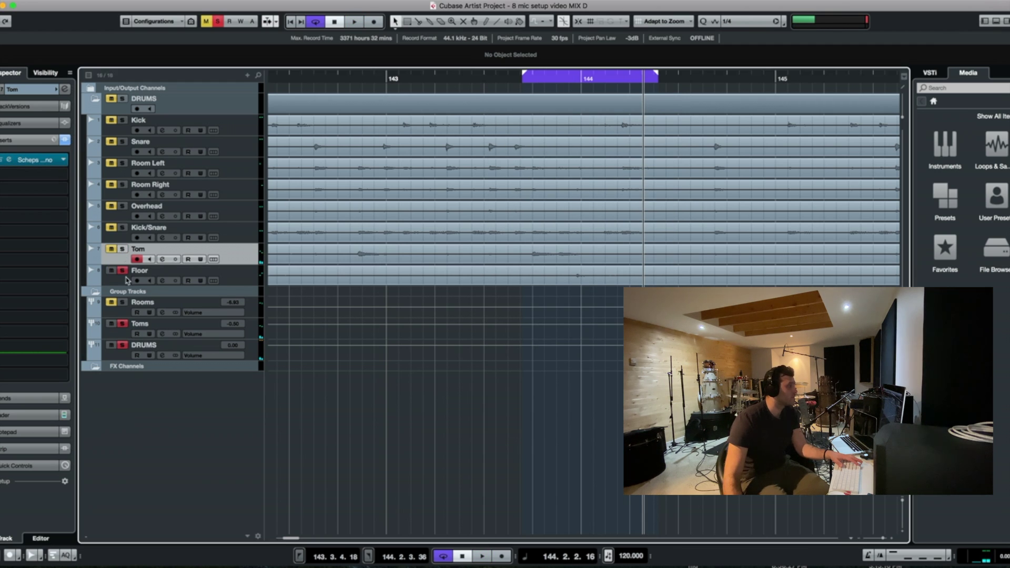
click(127, 280)
click(64, 160)
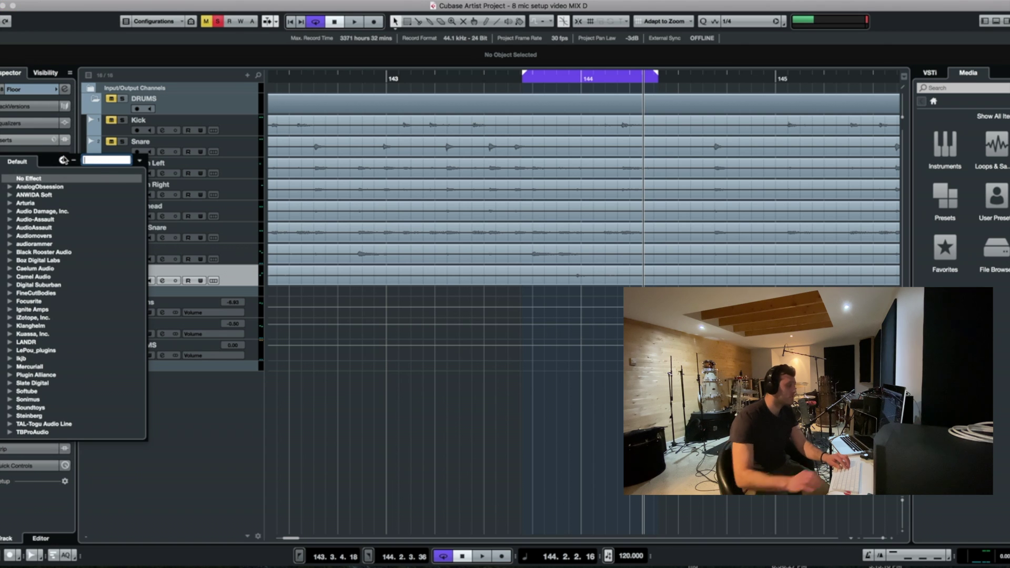
text(scheps)
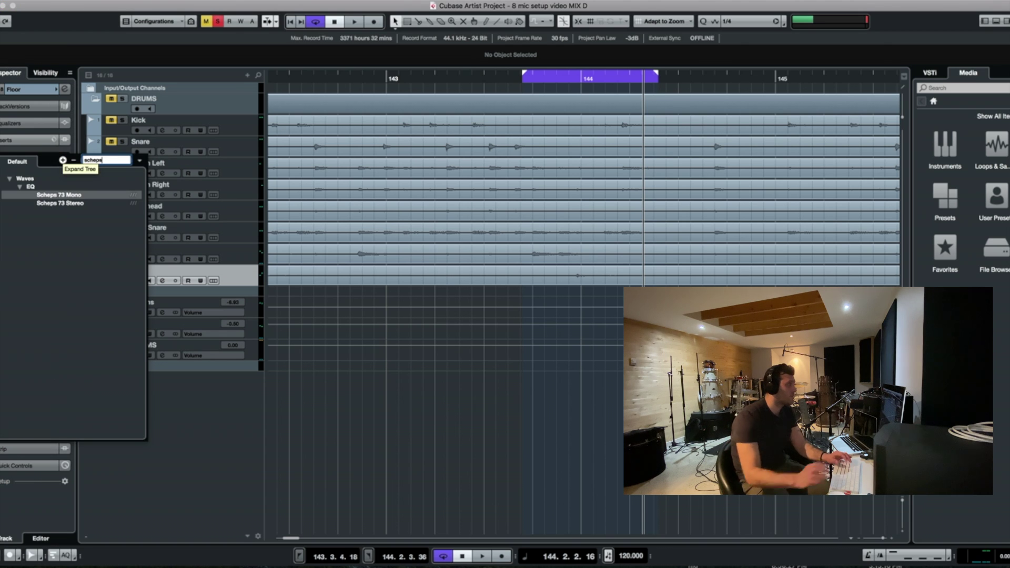
click(73, 195)
On the Floor's Scheps 73, raise the linked input to about 12 dB, back off the preamp and shape the EQ with the high-pass enabled
click(549, 350)
drag(526, 224, 522, 213)
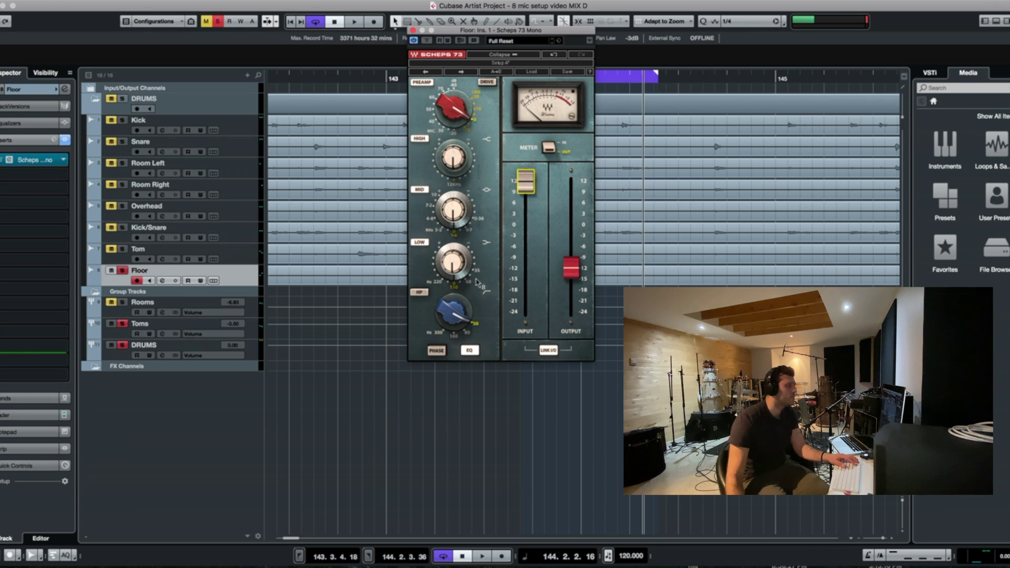
key(space)
drag(460, 113, 457, 132)
key(space)
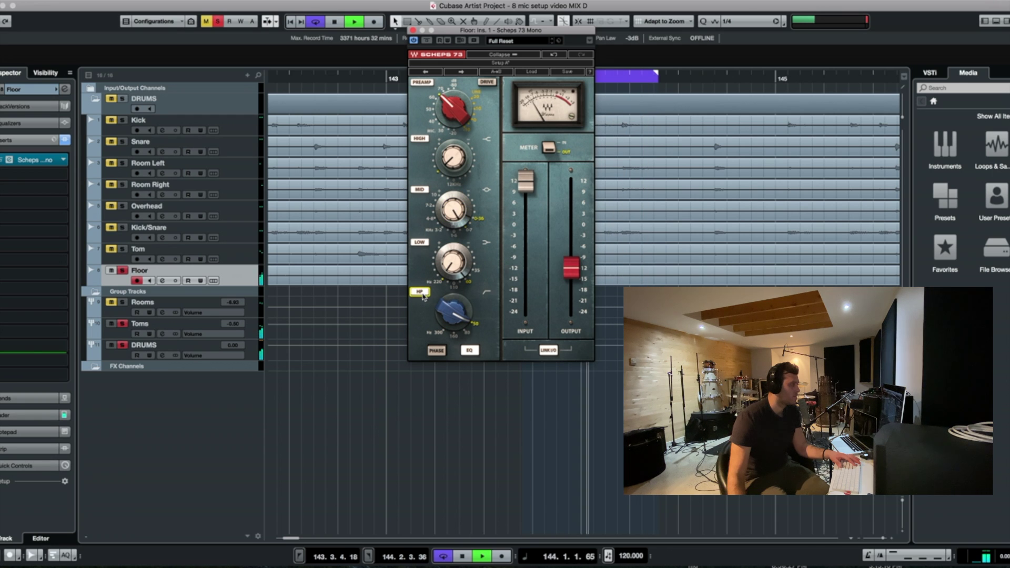
Compare the looping Floor track with Scheps 73 bypassed and active, close the plug-in and stop playback
click(427, 41)
click(427, 41)
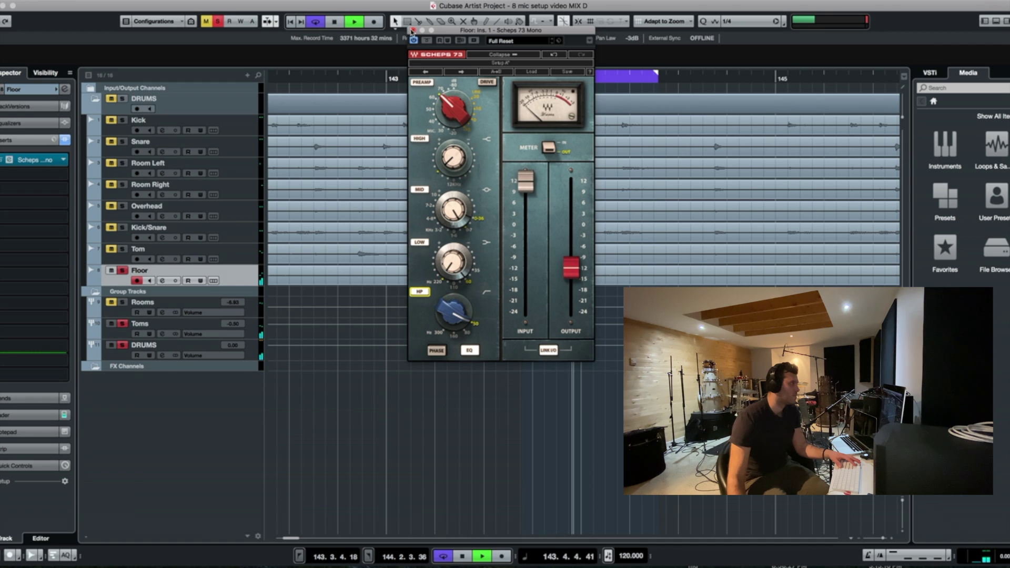
click(413, 30)
key(space)
Solo the Tom alongside the Floor, and insert HeadCrusherFree in the Toms group's first insert slot in the MixConsole
click(122, 249)
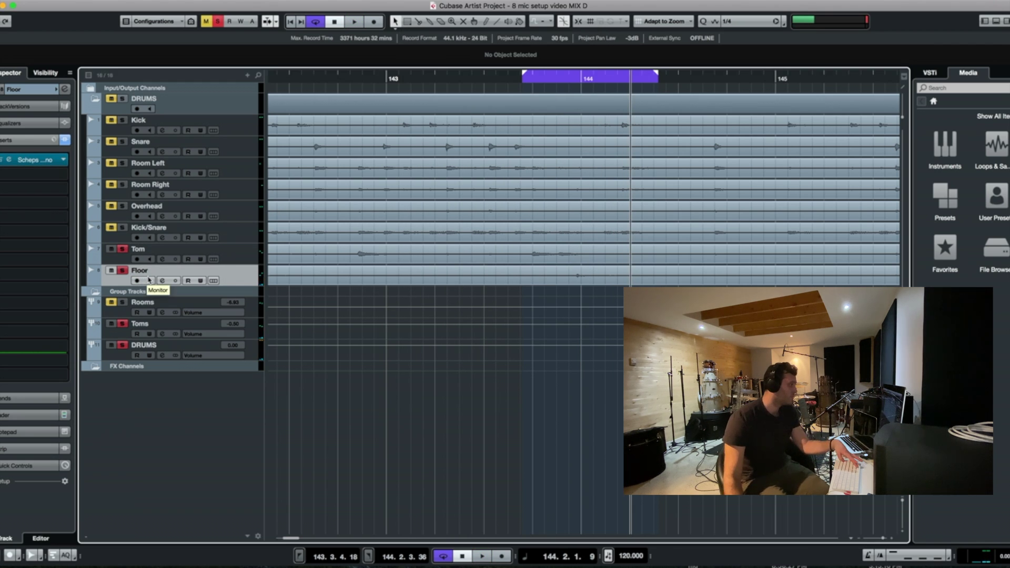
key(F3)
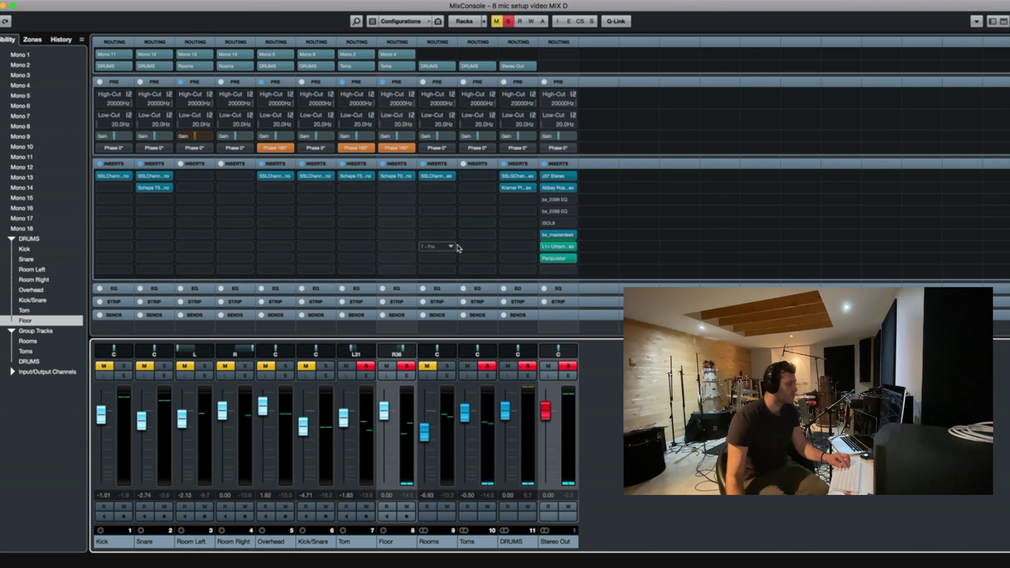
click(491, 178)
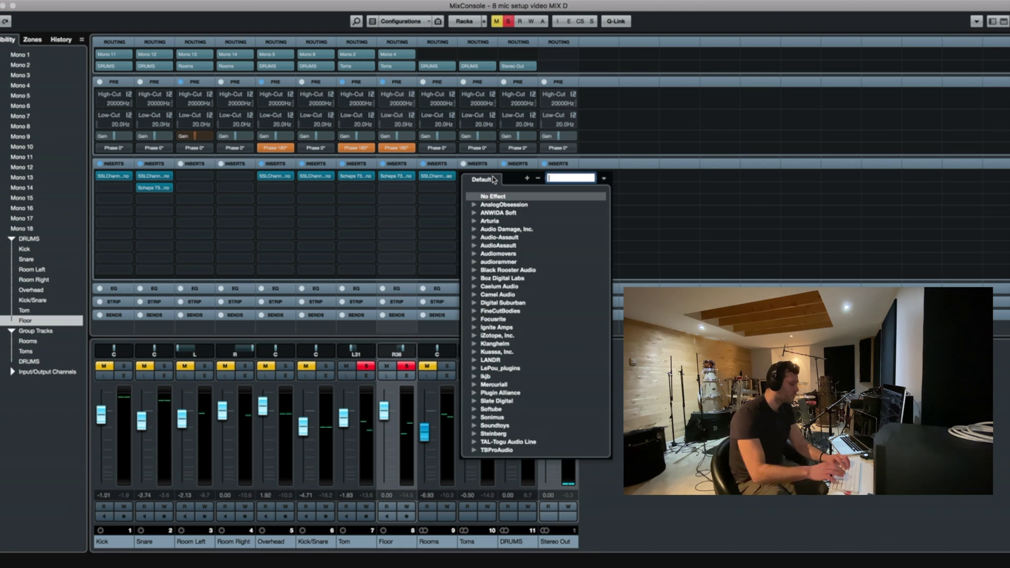
text(head)
click(506, 206)
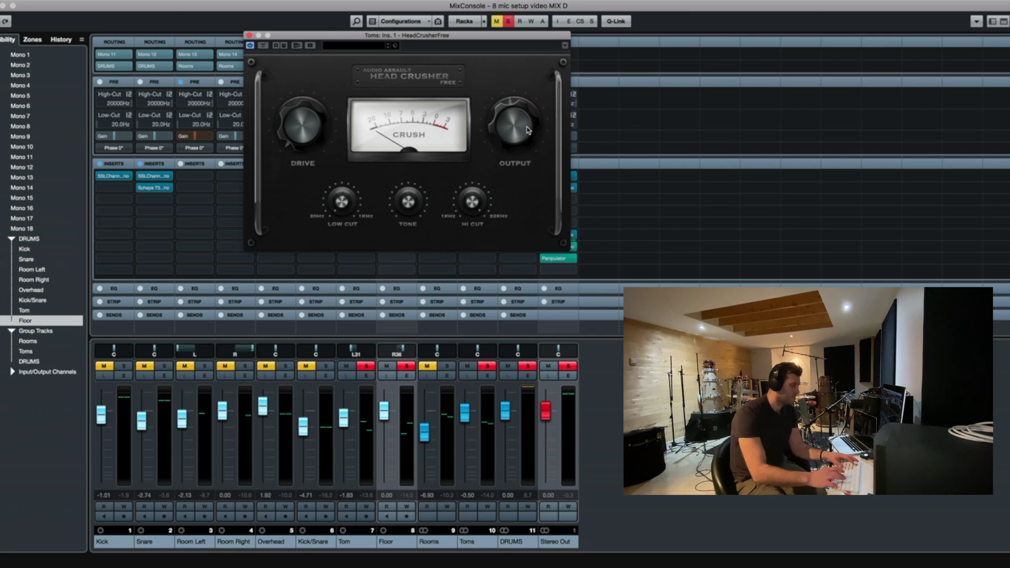
Play the tom loop and compare the Toms group with HeadCrusherFree bypassed and active, with Panipulator switched off on Stereo Out
key(space)
click(263, 47)
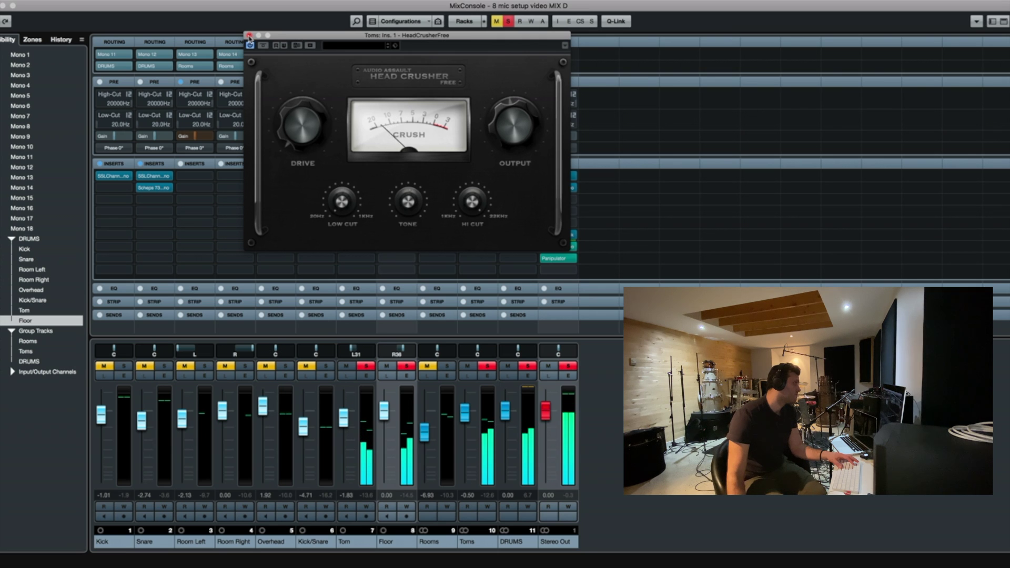
click(249, 35)
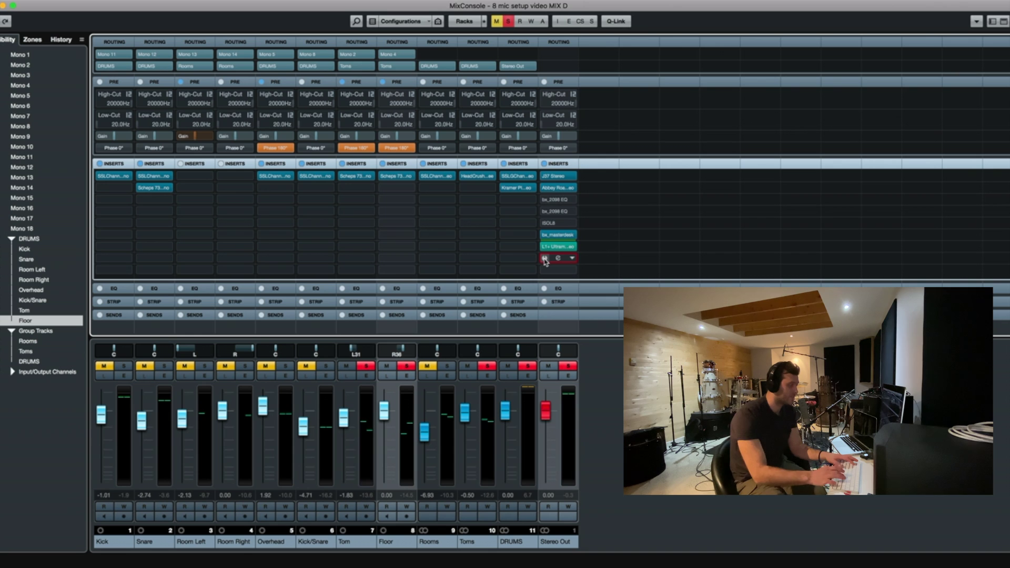
click(465, 177)
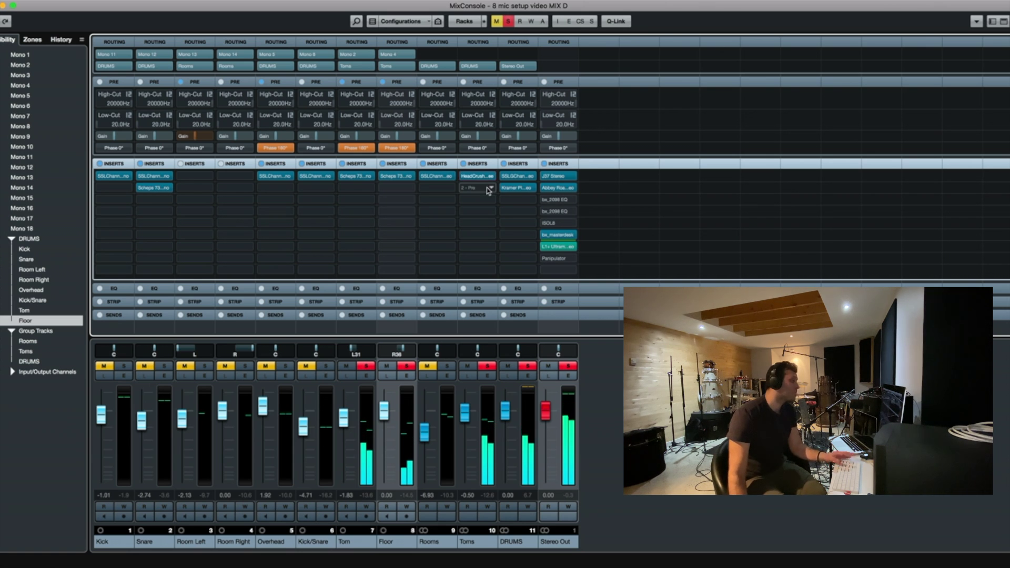
Clear all solos and mutes, re-enable Panipulator on Stereo Out and select the Kick channel
click(509, 23)
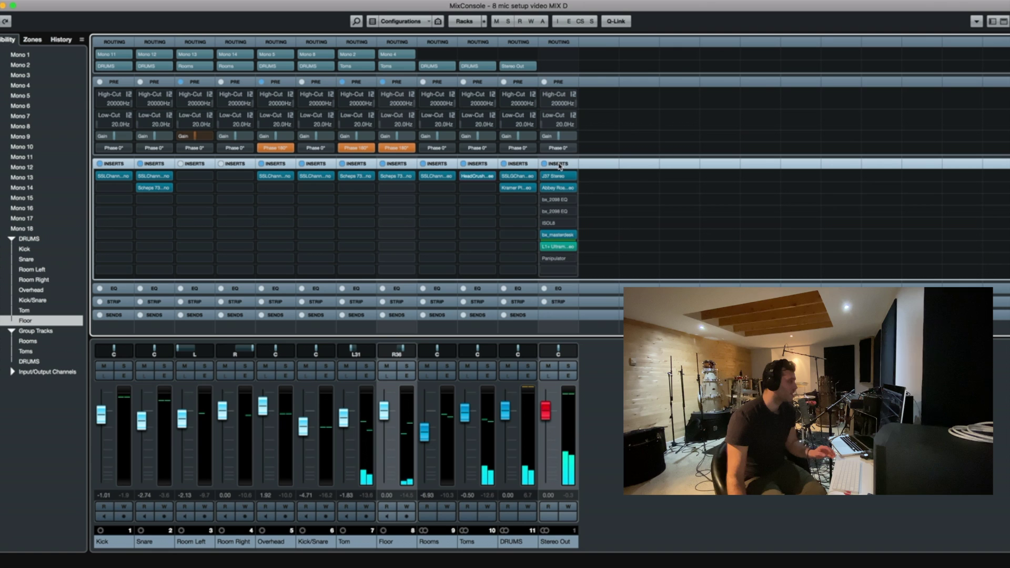
click(545, 262)
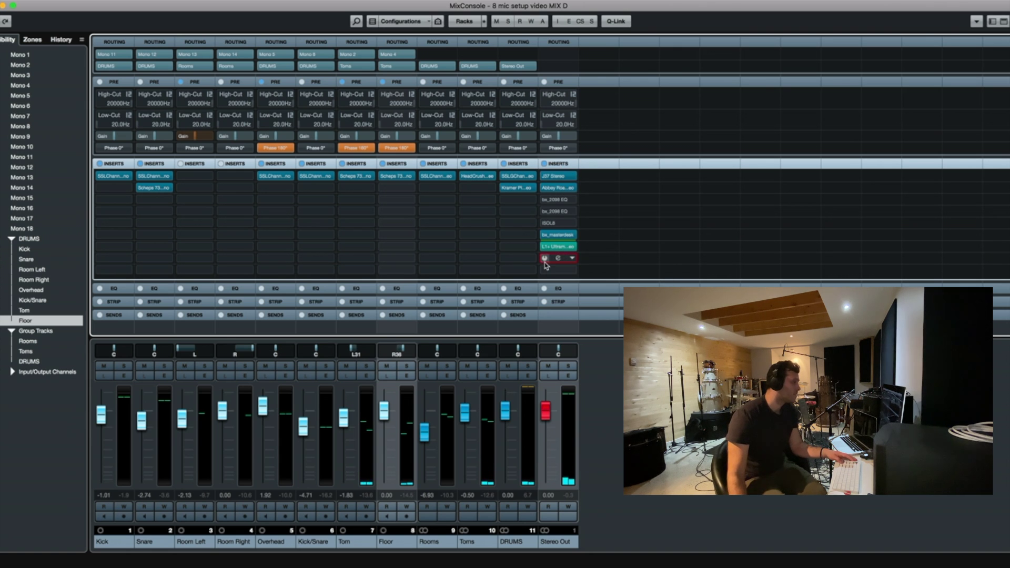
click(24, 250)
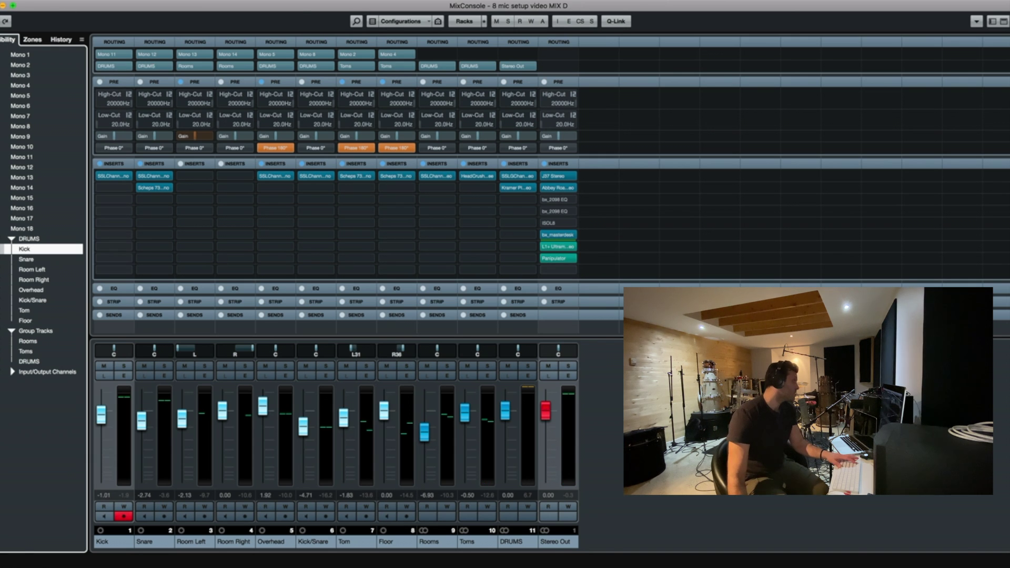
In the project window, turn the cycle off and play the full mix from about bar 129
key(F3)
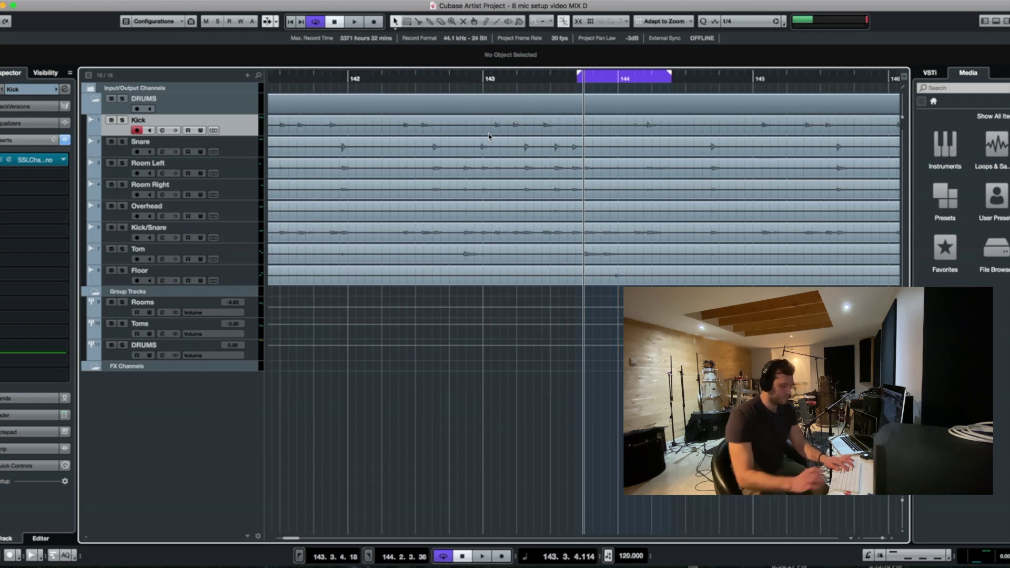
key(g)
key(KP_Divide)
key(g)
key(g)
key(g)
key(g)
key(g)
key(g)
key(g)
key(g)
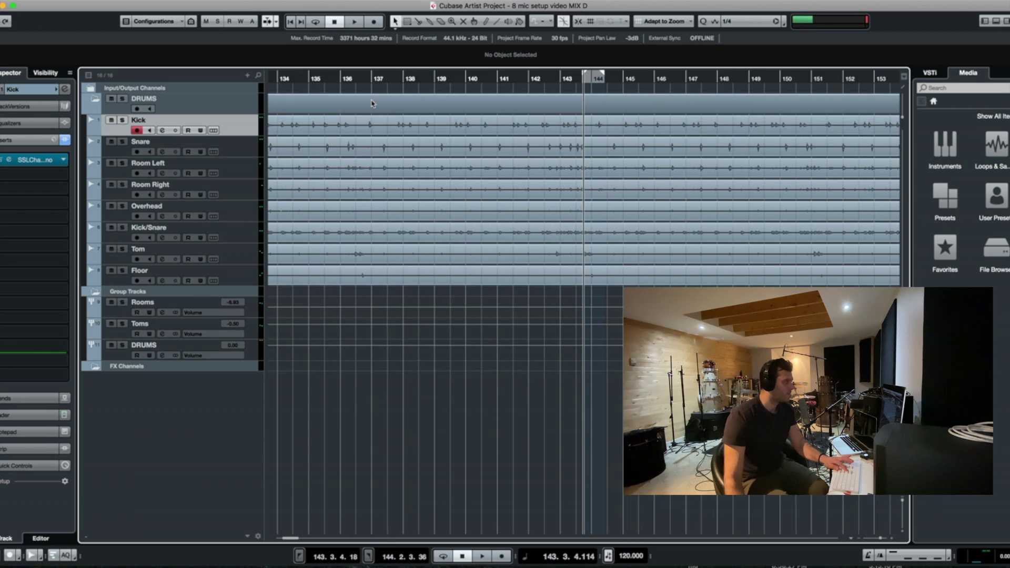
click(401, 78)
key(space)
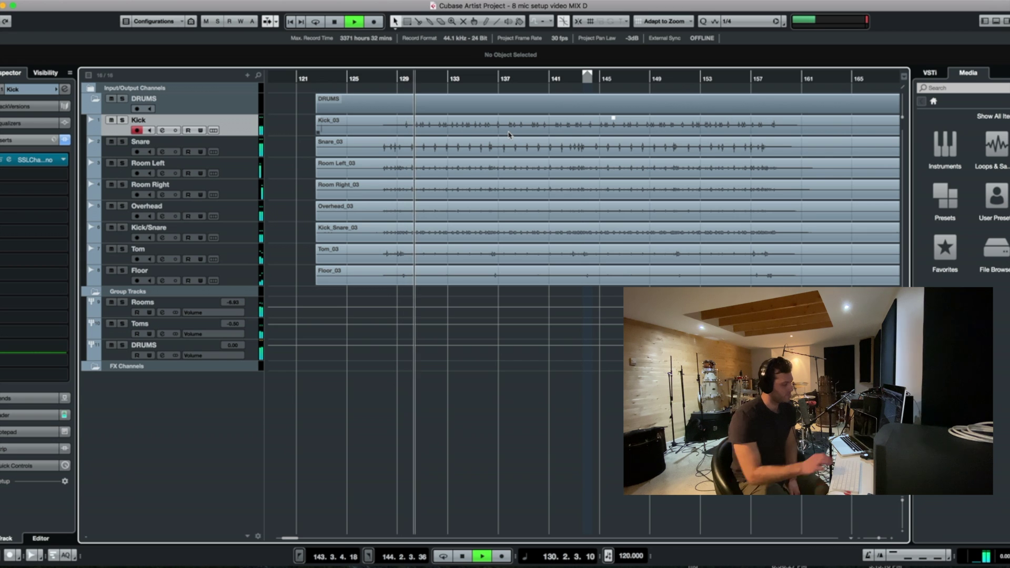
In the MixConsole, compare the full drum mix with Panipulator on Stereo Out bypassed and active
key(F3)
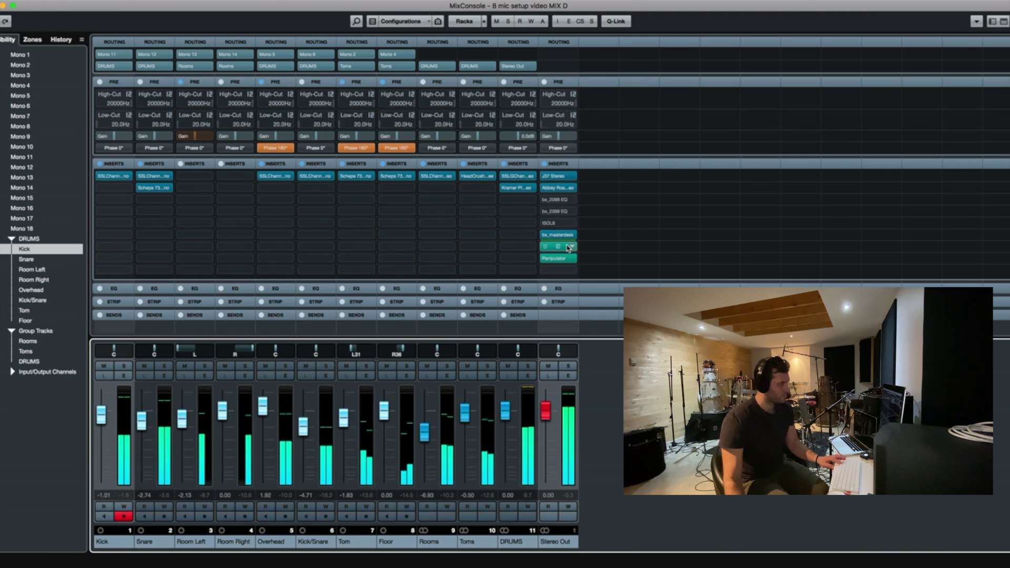
mouse_move(549, 262)
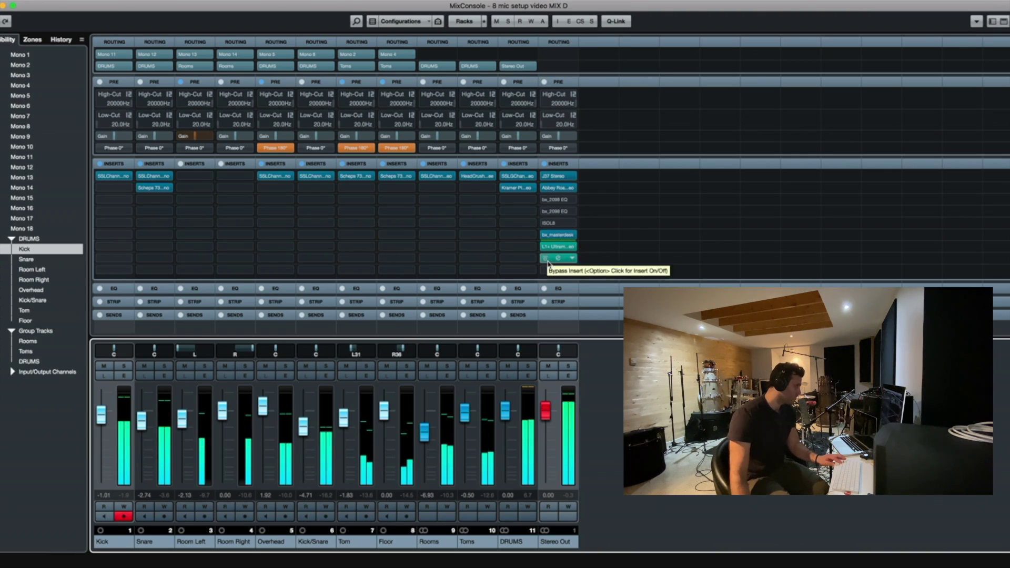
click(545, 258)
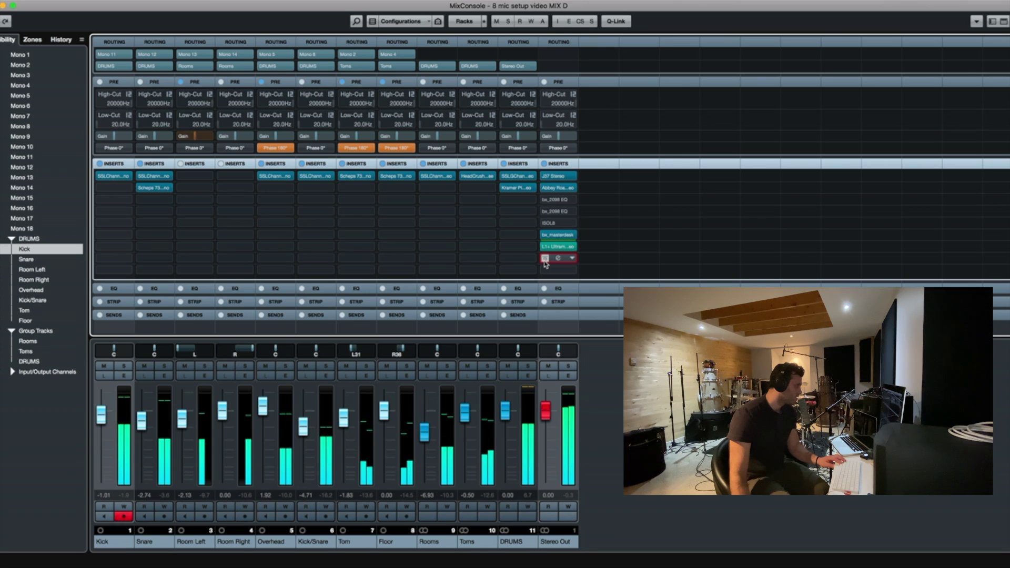
click(544, 261)
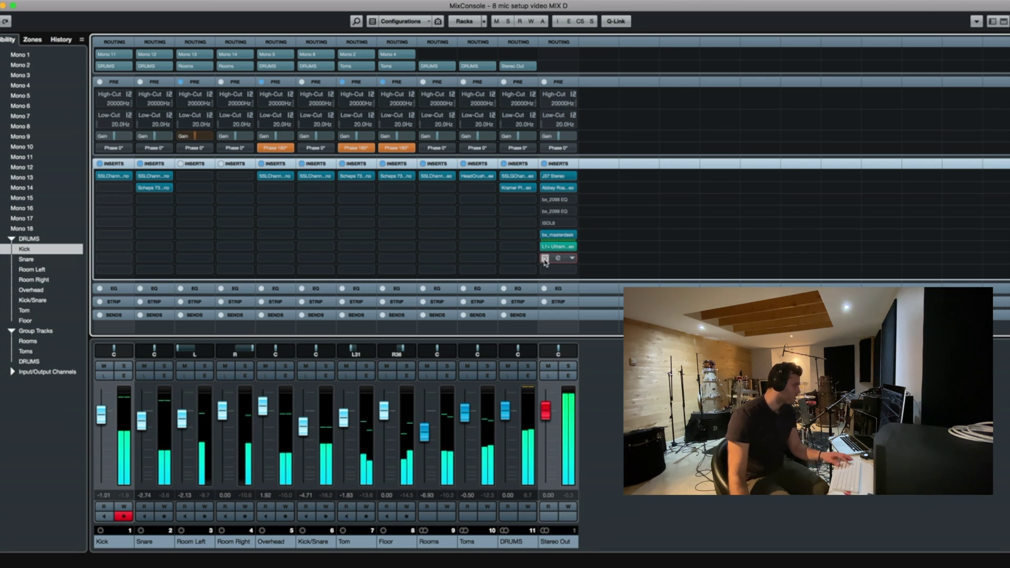
In the project window, set and activate a cycle range over the drum take from 129.1.4.31 to 158.3.2.51
key(F3)
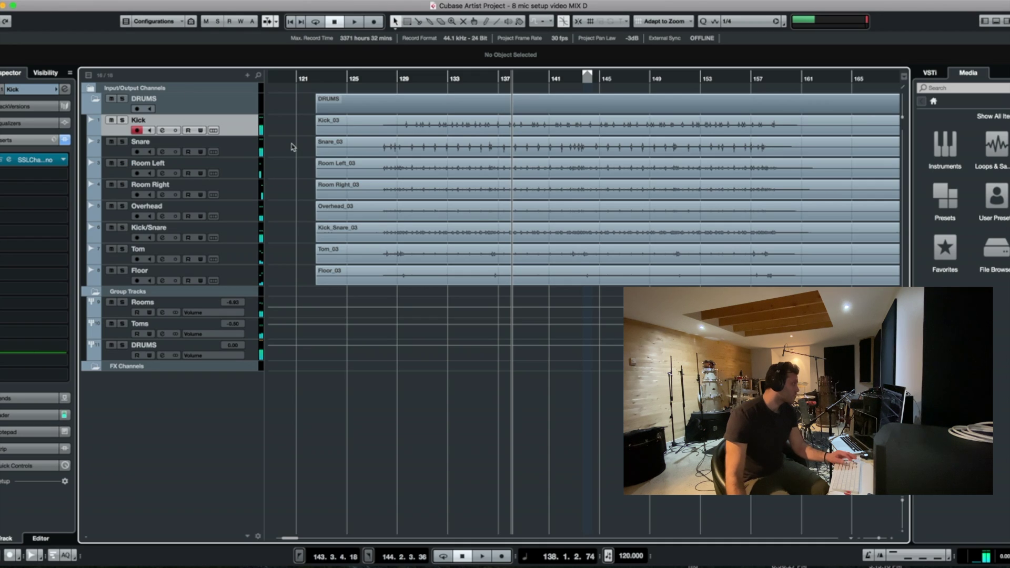
key(g)
key(g)
key(g)
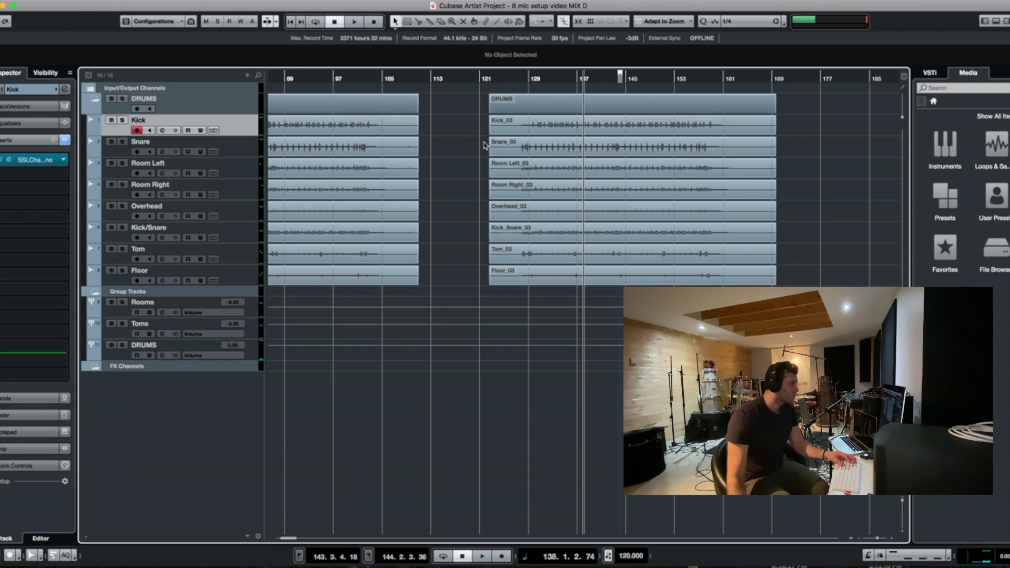
drag(530, 70, 706, 73)
key(KP_Divide)
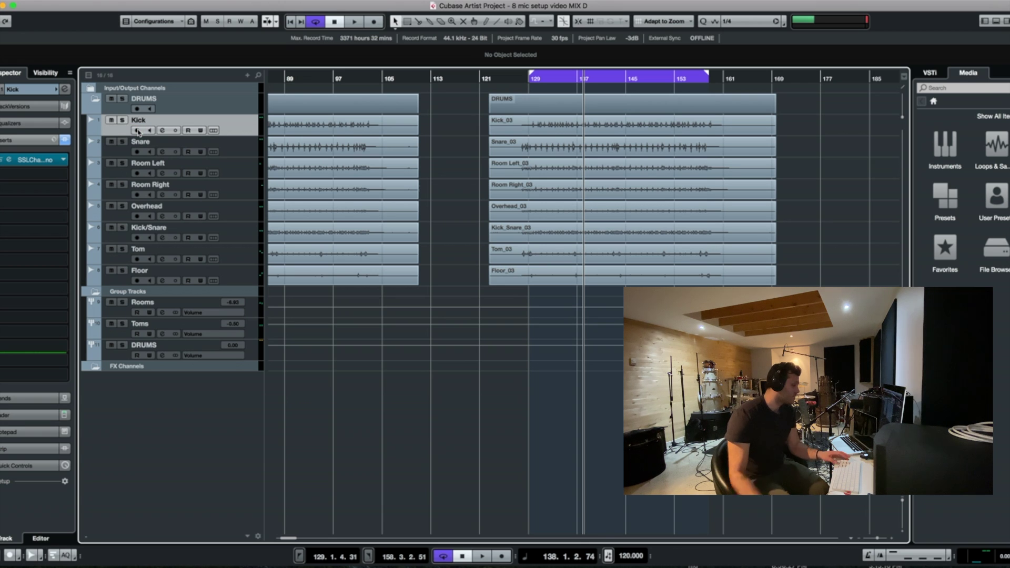
In the MixConsole, add an FX channel named "drum comp" fed by sends from the Kick, Snare and Toms channels
key(F3)
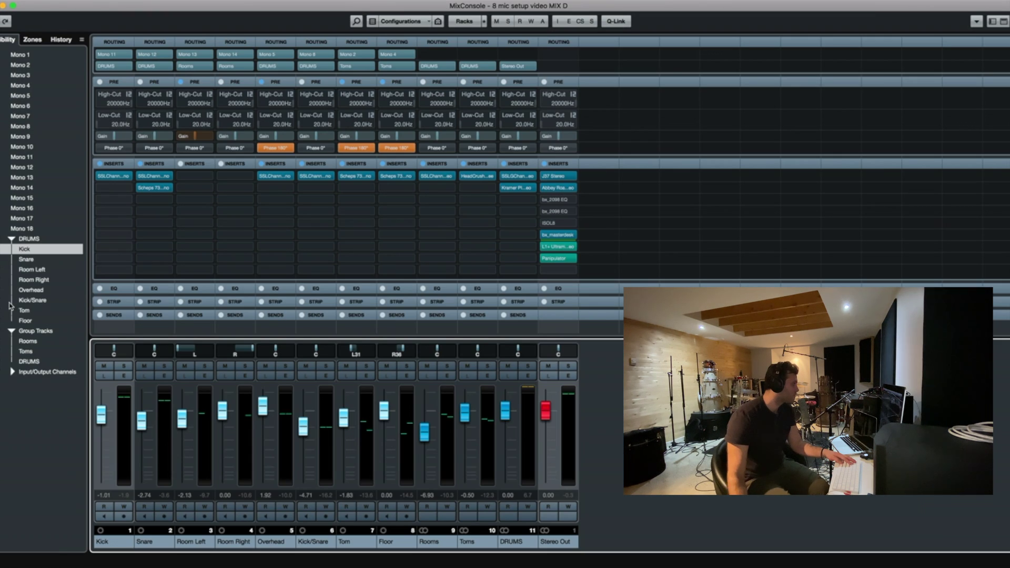
click(24, 260)
click(27, 250)
click(27, 259)
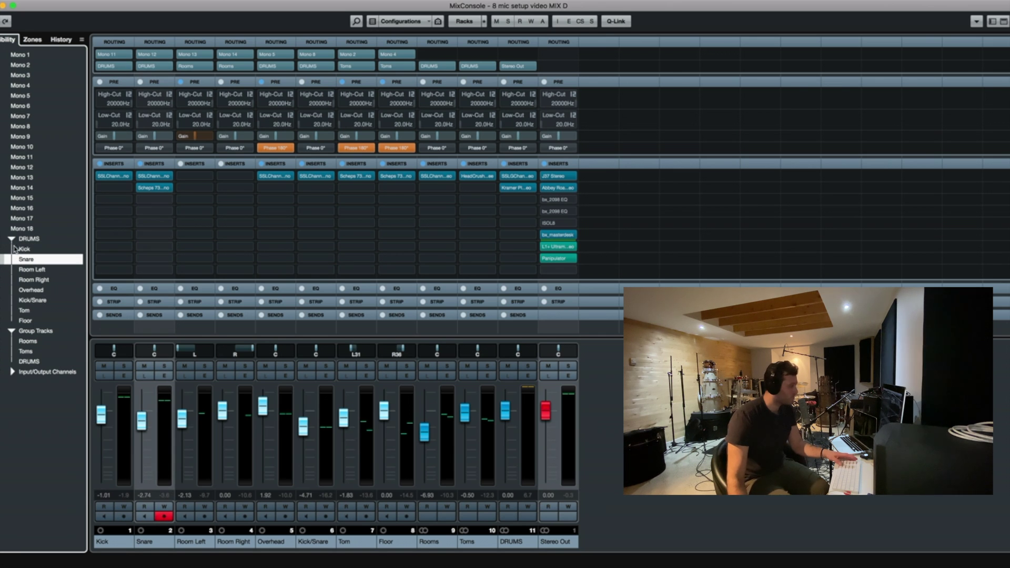
shift+click(22, 250)
super+click(39, 351)
right_click(38, 351)
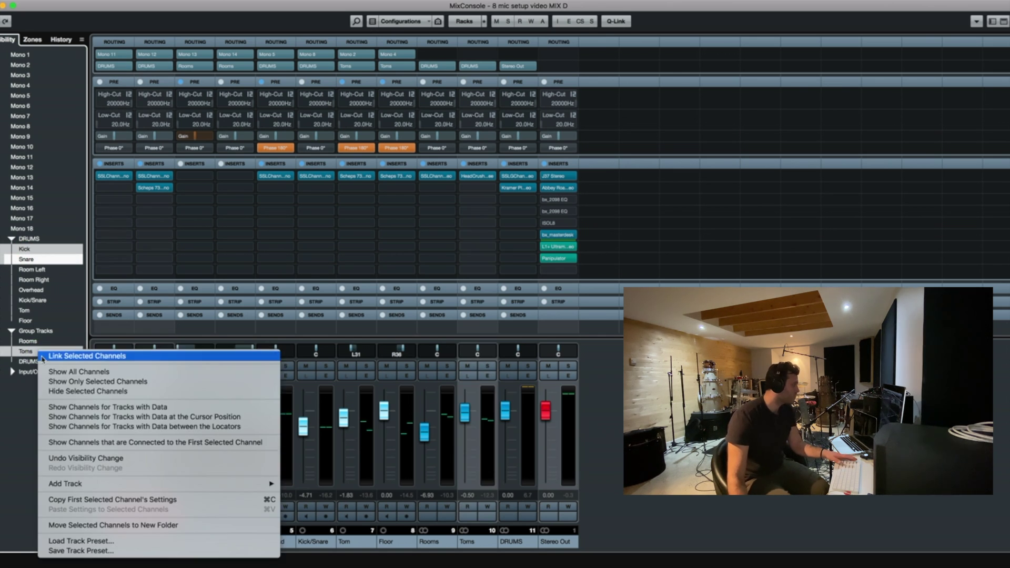
mouse_move(176, 484)
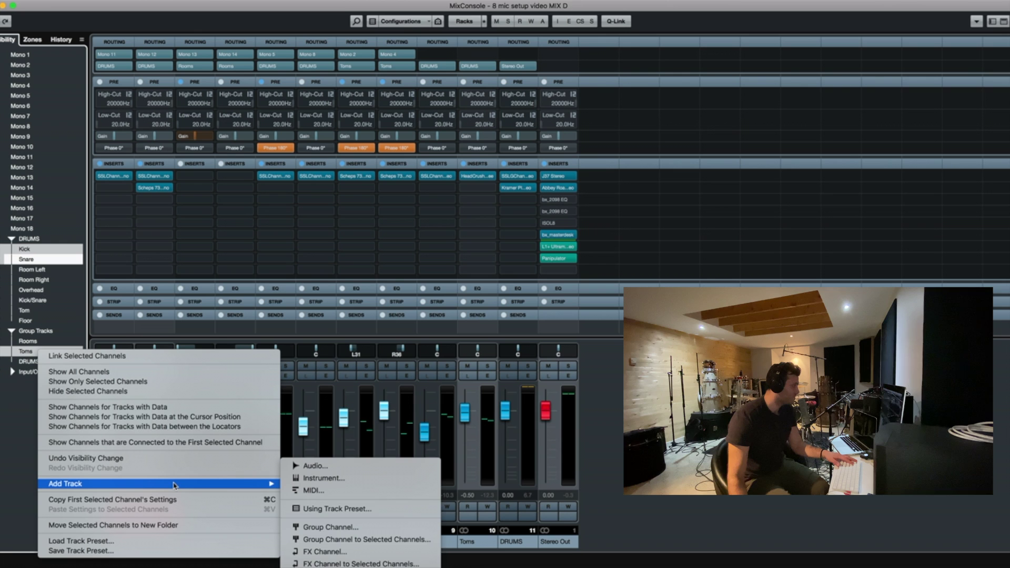
click(333, 564)
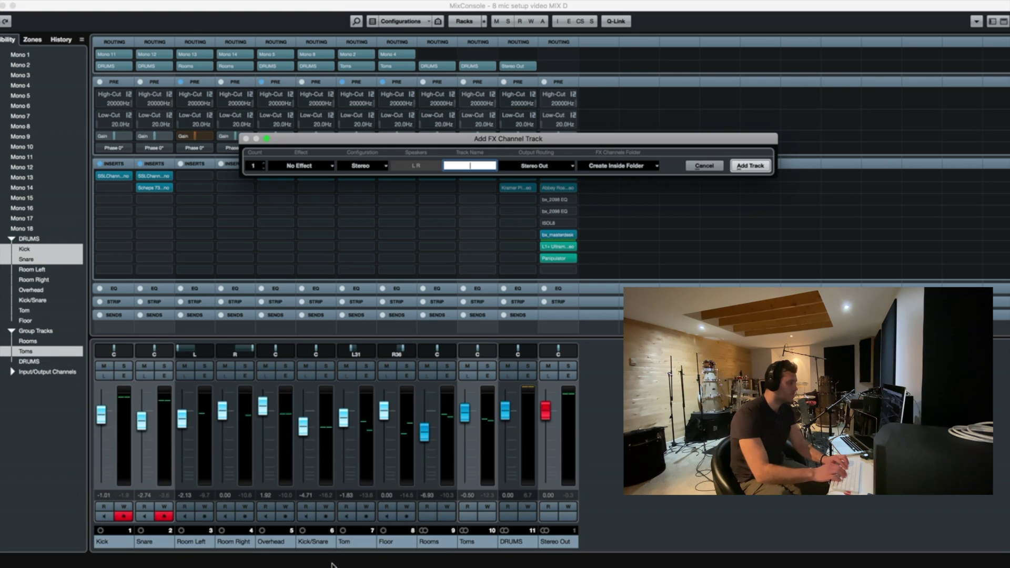
text(drum comp)
key(Return)
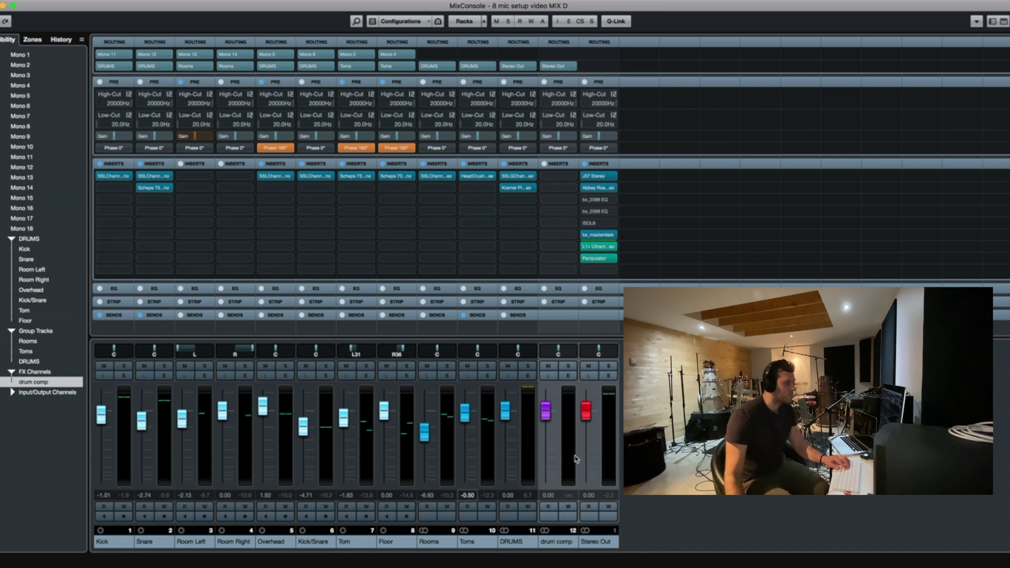
Solo the drum comp channel, insert Purple Audio MC 77 on it and adjust its input during playback
click(568, 366)
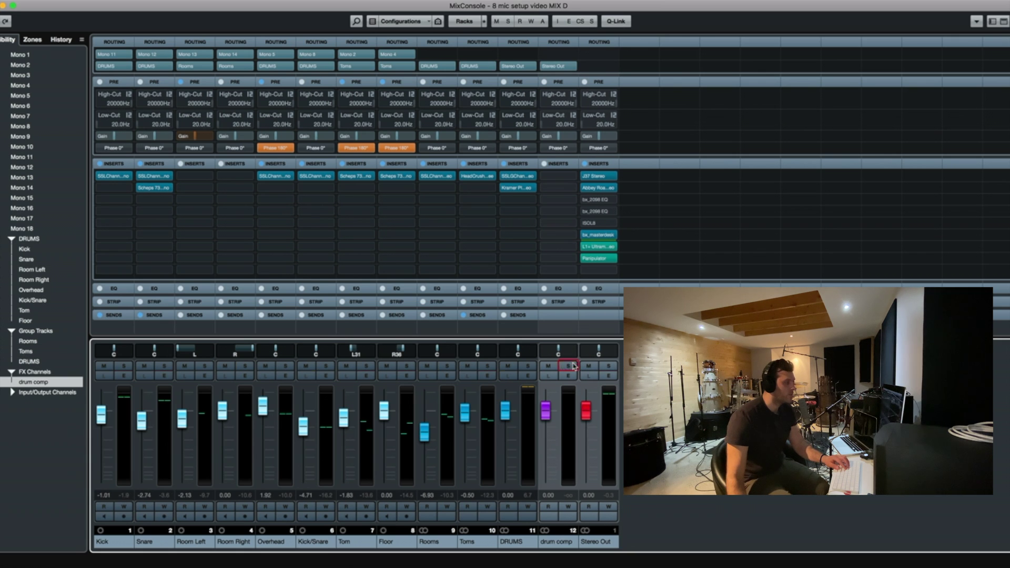
click(573, 179)
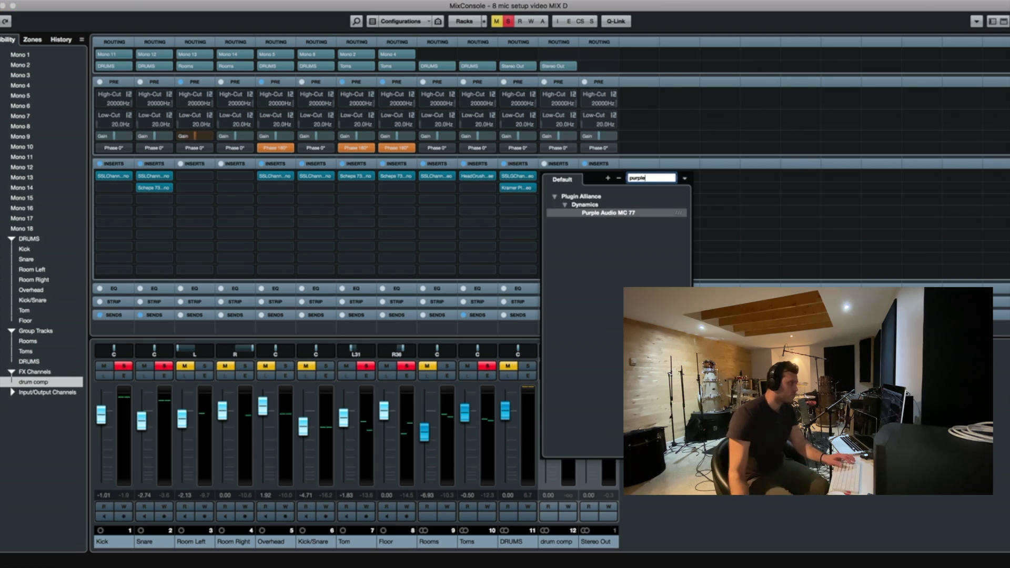
click(588, 214)
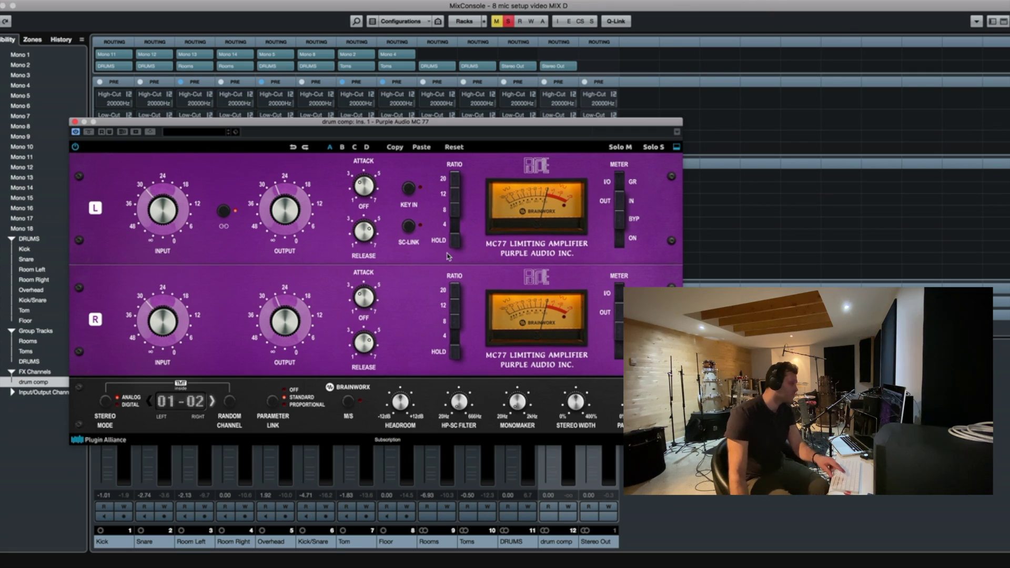
key(space)
drag(177, 212, 173, 174)
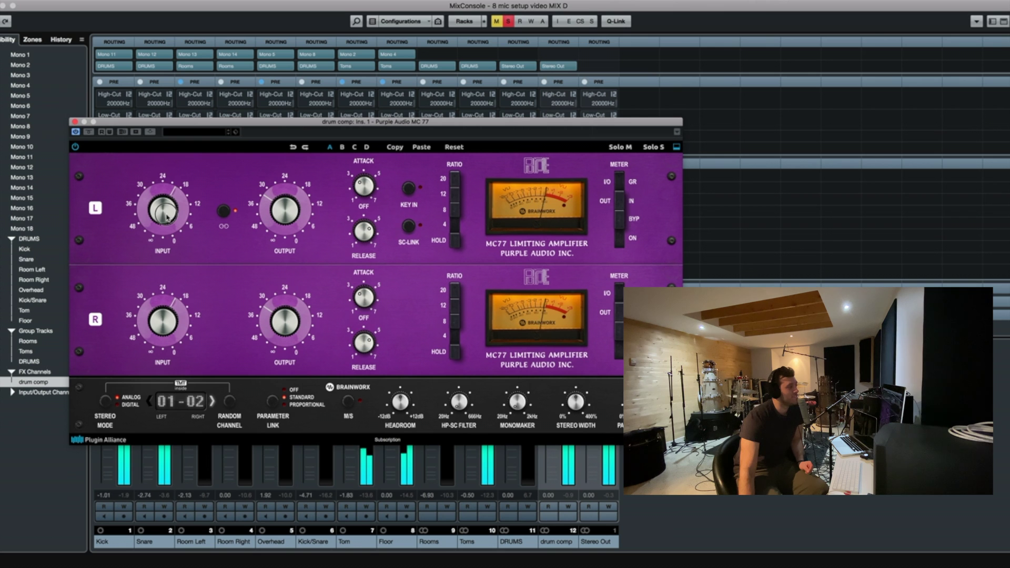
click(74, 121)
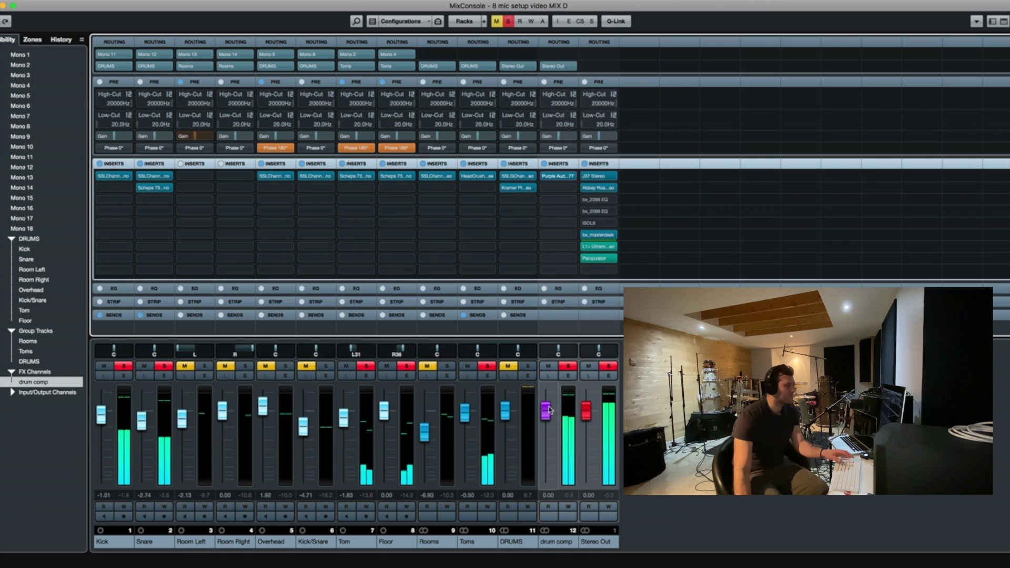
Unsolo drum comp, blend it in from silence to about -5.78 dB and bypass Panipulator on Stereo Out
drag(546, 411, 556, 503)
click(568, 366)
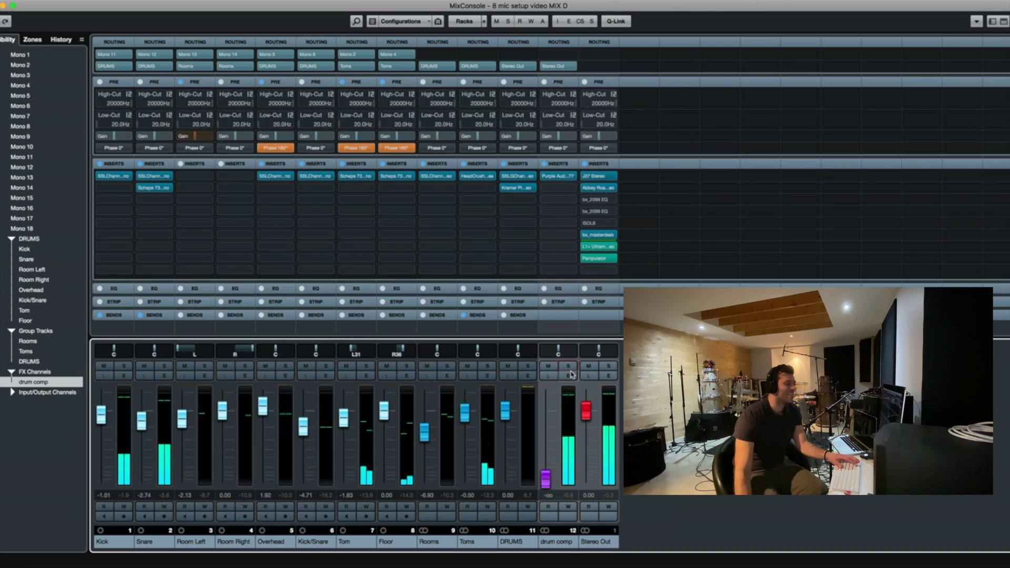
drag(545, 478, 548, 453)
click(585, 259)
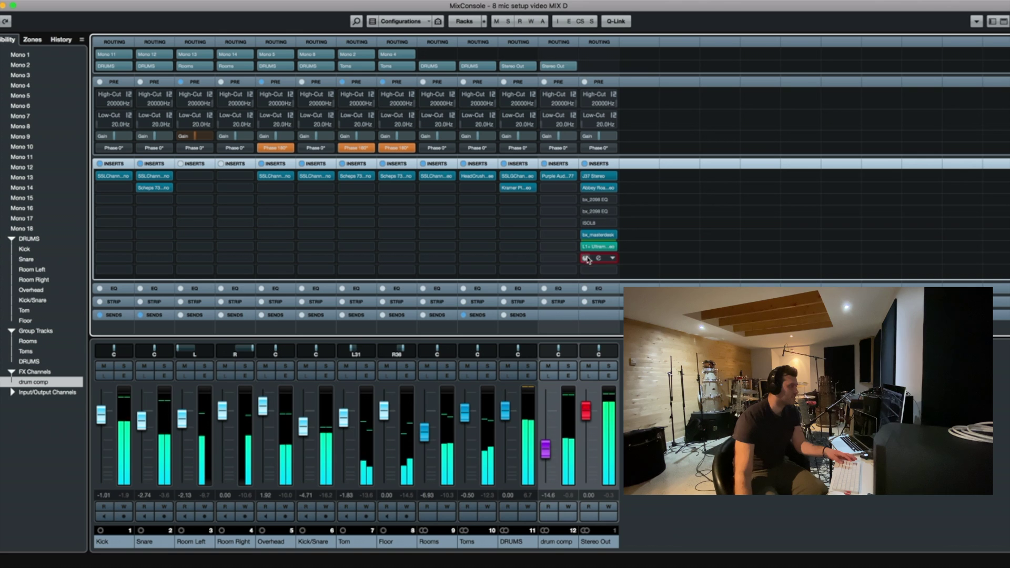
drag(548, 455, 551, 444)
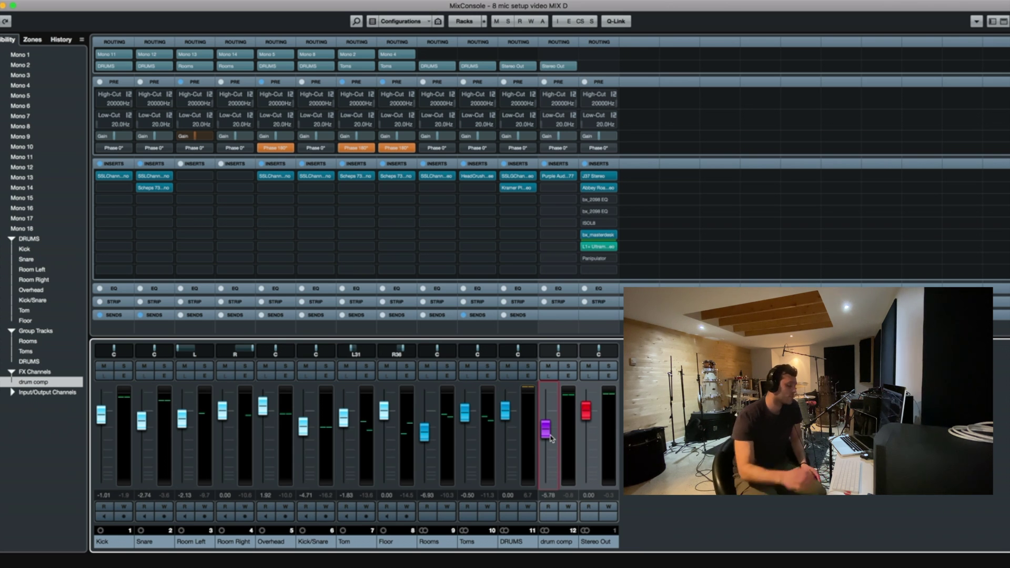
During playback, rebalance the faders to about -1.89 dB for Kick, -0.38 dB for Snare and -11.0 dB for drum comp
key(space)
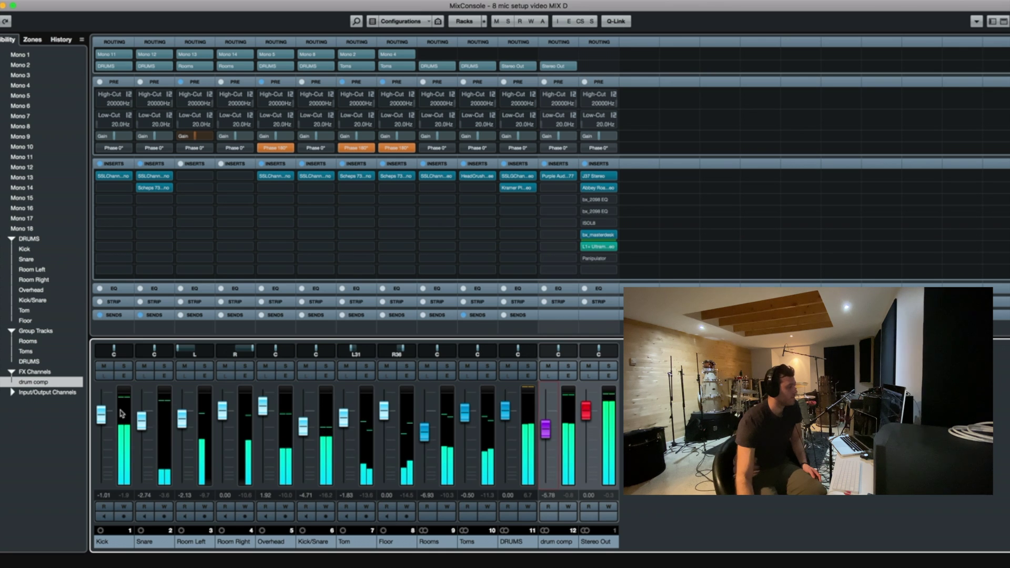
drag(139, 429, 106, 421)
mouse_move(546, 429)
mouse_down()
mouse_move(549, 493)
mouse_move(549, 421)
mouse_move(552, 443)
mouse_up()
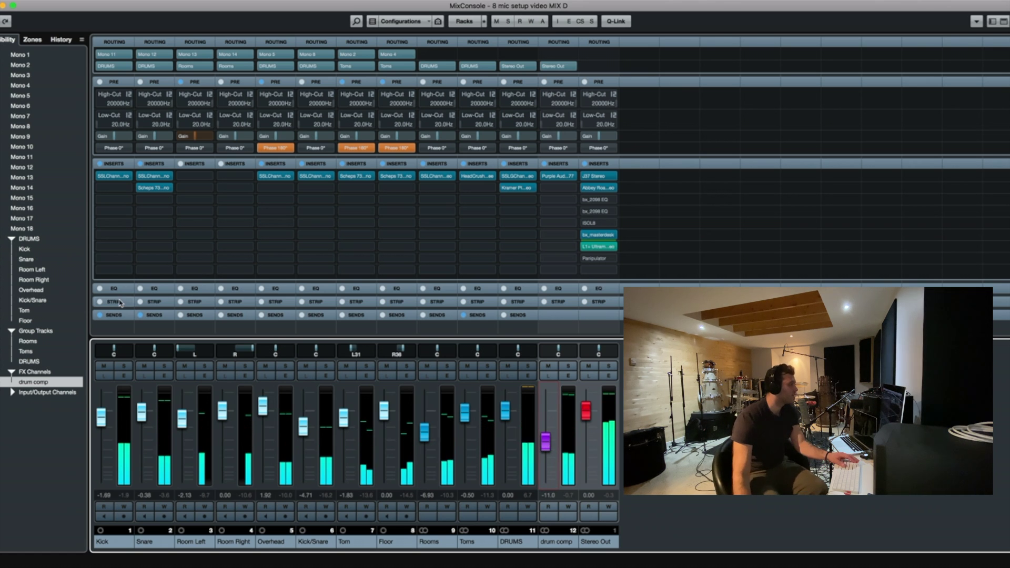
Add an FX channel named "ambient verb" fed by sends from the Rooms, Kick/Snare and Overhead channels
click(42, 342)
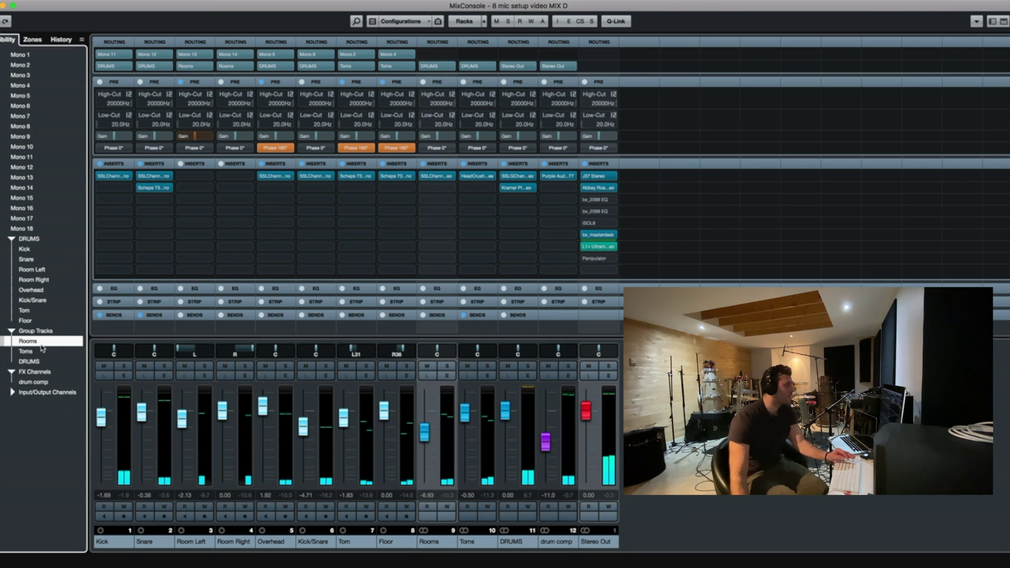
super+click(41, 301)
super+click(35, 290)
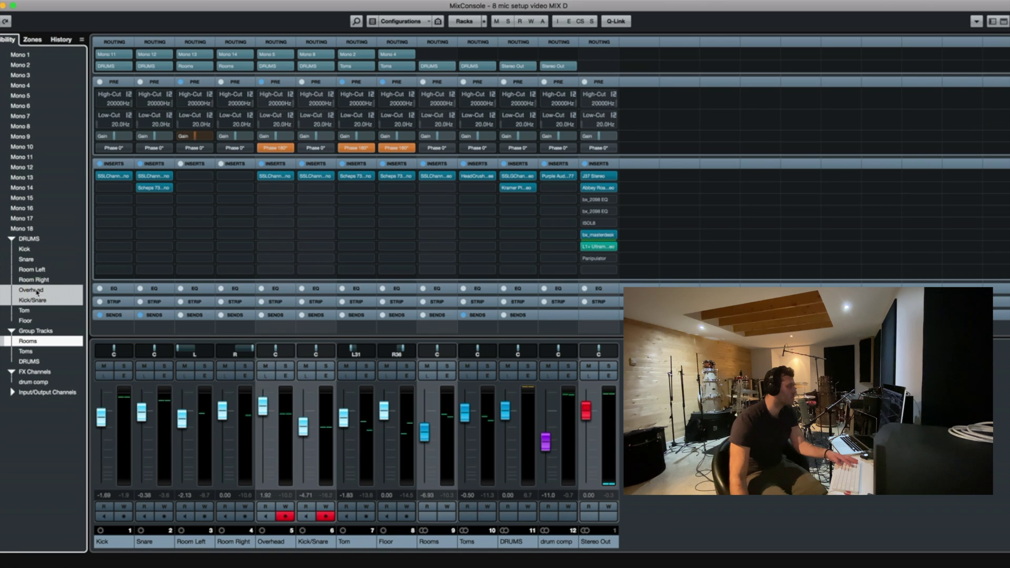
right_click(36, 289)
mouse_move(140, 425)
click(368, 521)
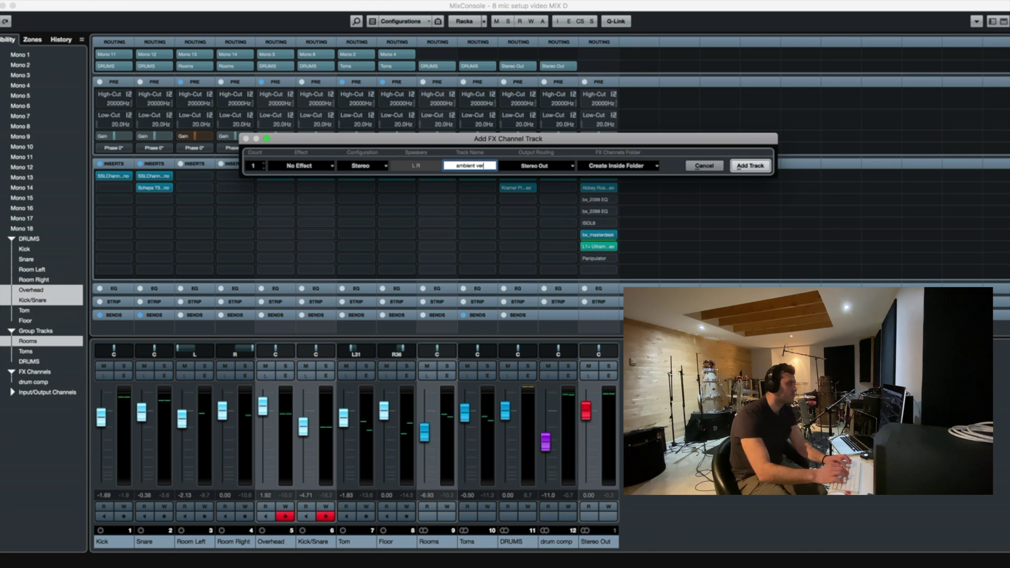
key(Return)
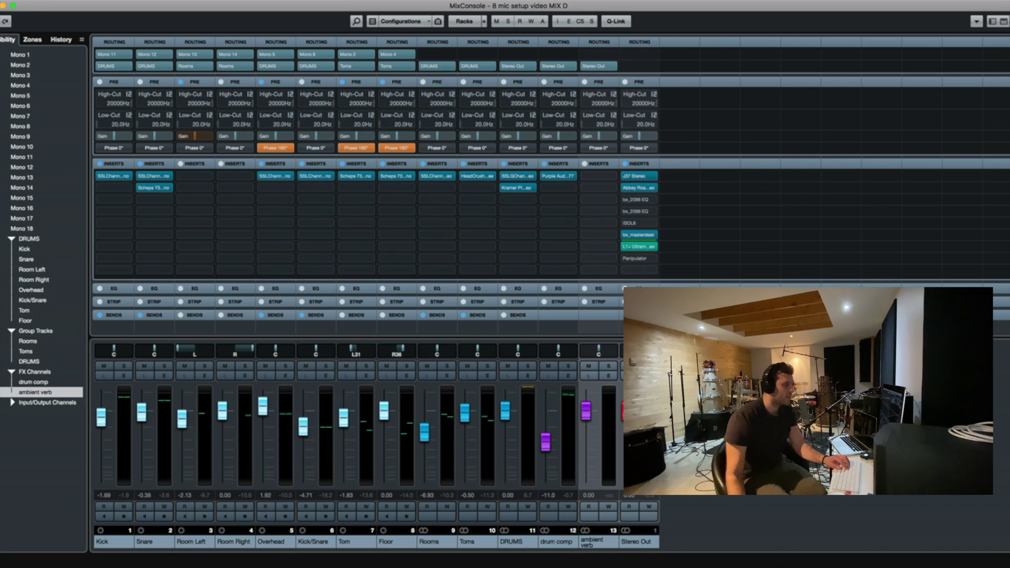
Solo the ambient verb channel and insert ValhallaSupermassive in its first insert slot
click(609, 367)
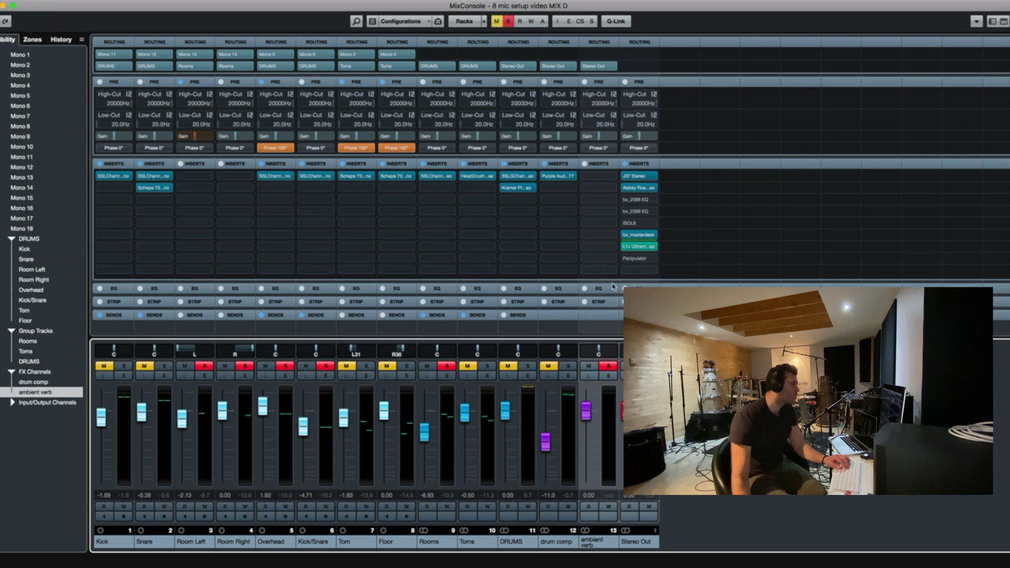
click(612, 178)
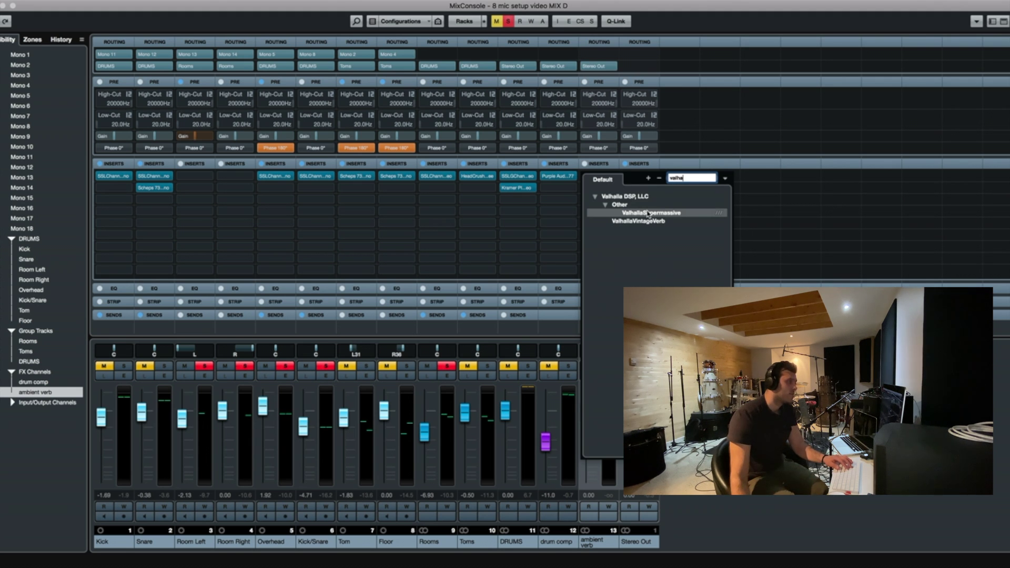
click(649, 213)
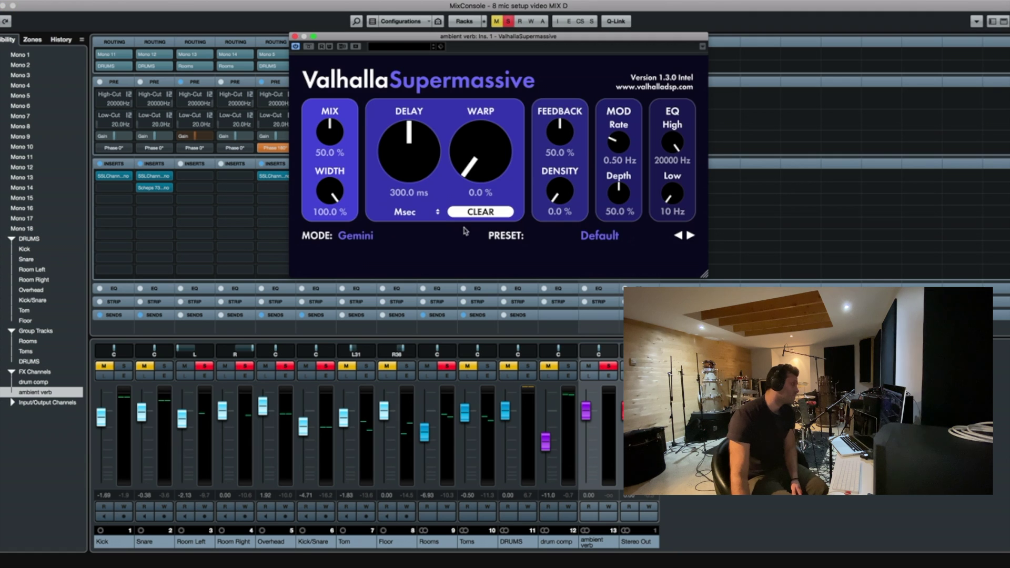
Load the LunarLander1969 reverb preset in ValhallaSupermassive and set its mix to 100%
click(600, 236)
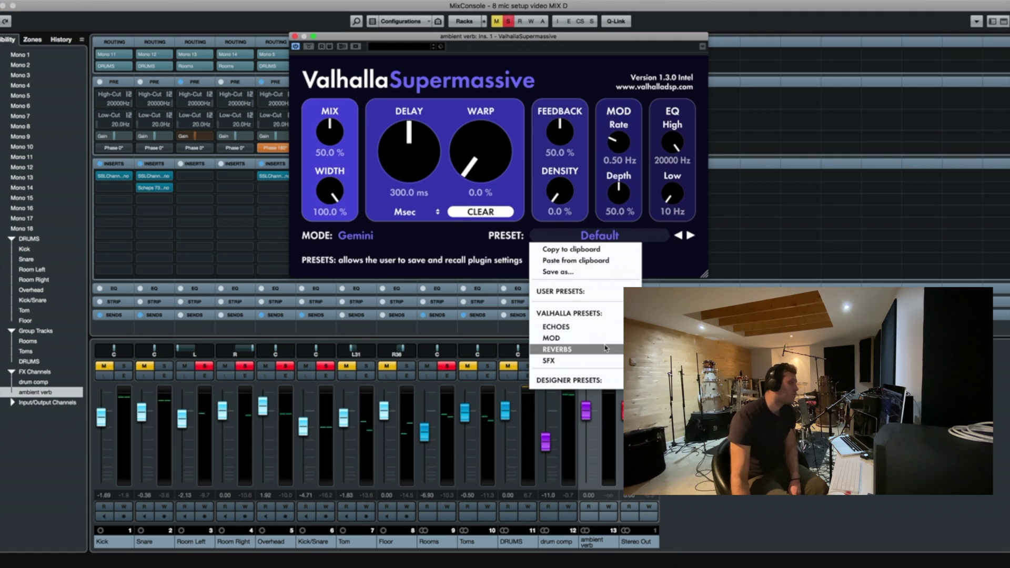
mouse_move(579, 349)
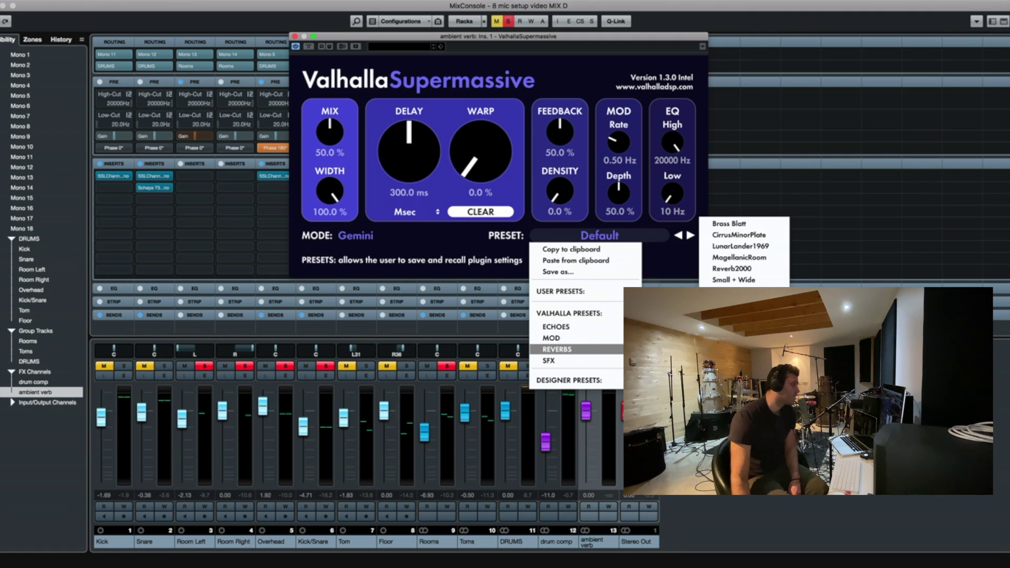
click(734, 246)
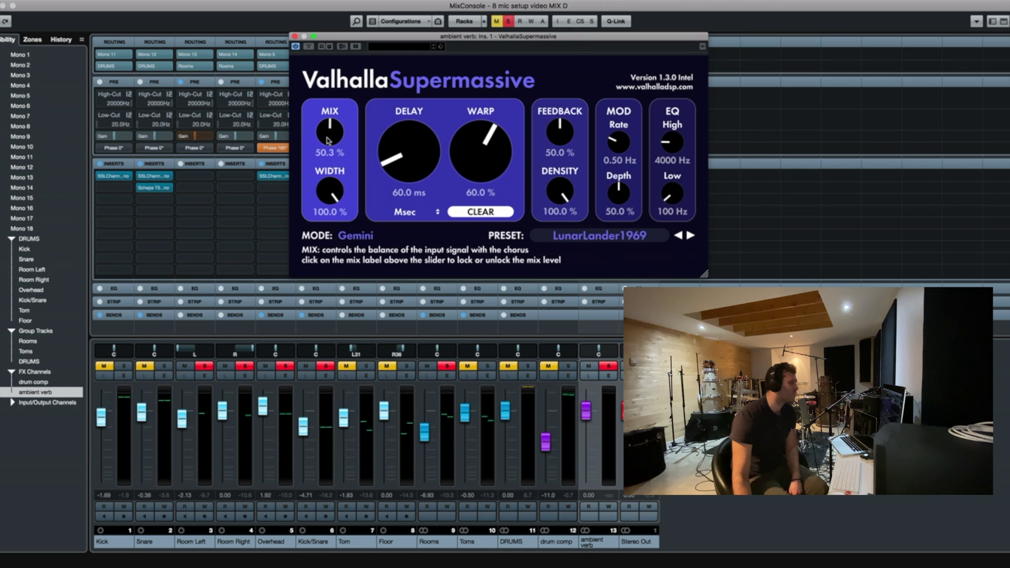
drag(328, 140, 327, 100)
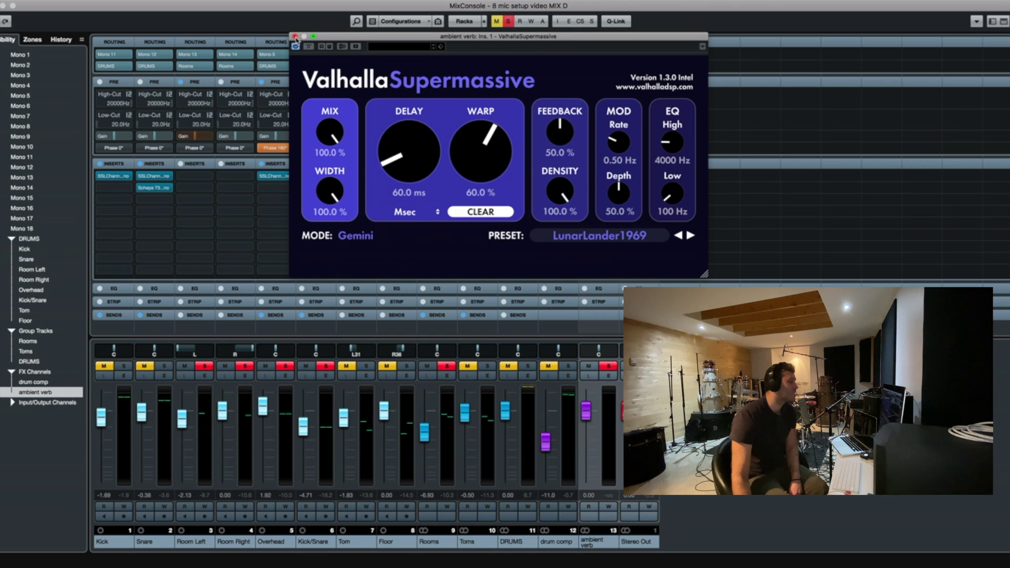
click(296, 36)
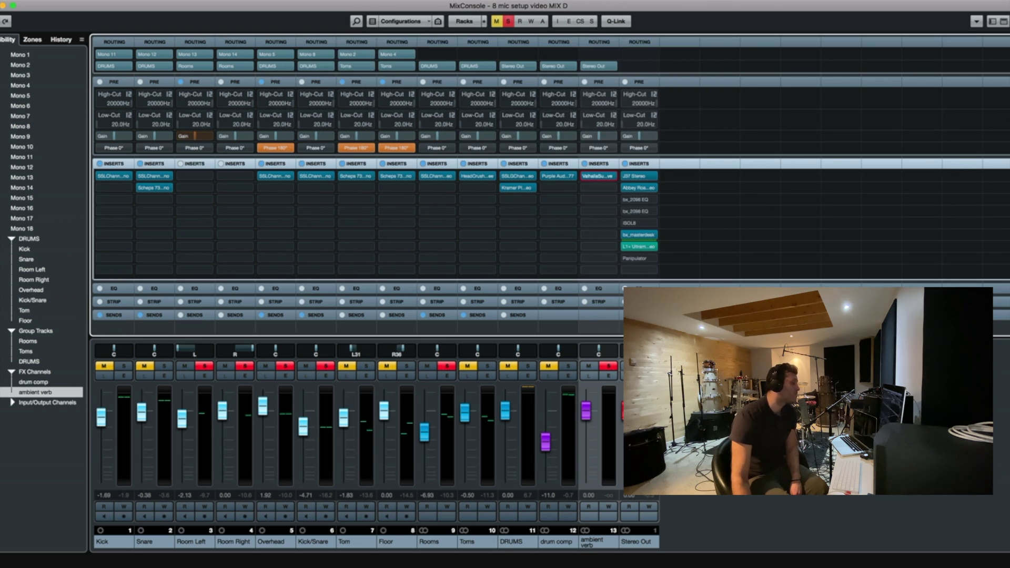
Lower the ambient verb fader to about -8.31 dB, comparing the full mix with the channel muted and unmuted
mouse_move(587, 418)
mouse_down()
mouse_move(586, 476)
mouse_move(590, 428)
mouse_up()
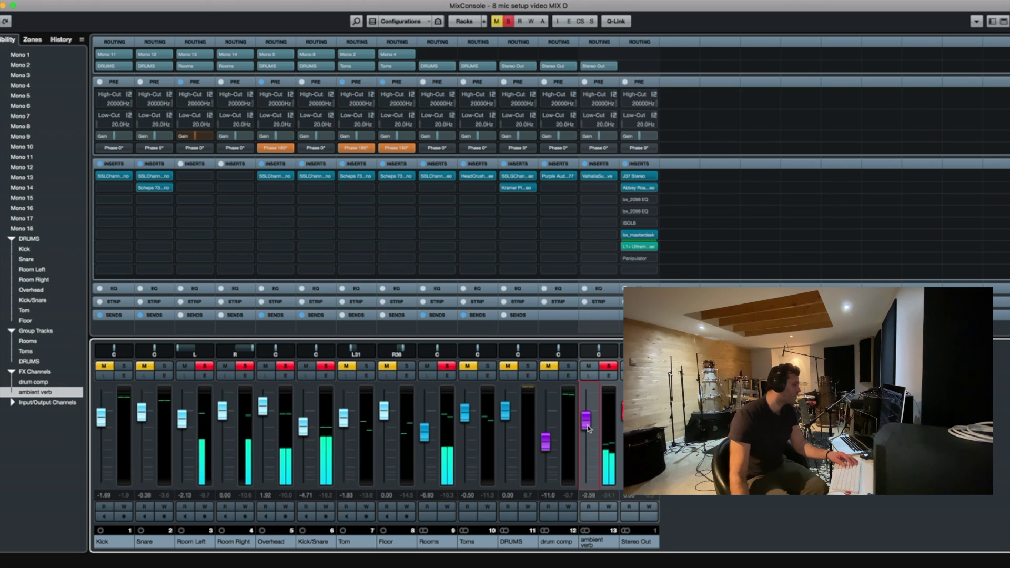
drag(589, 428, 589, 433)
click(588, 366)
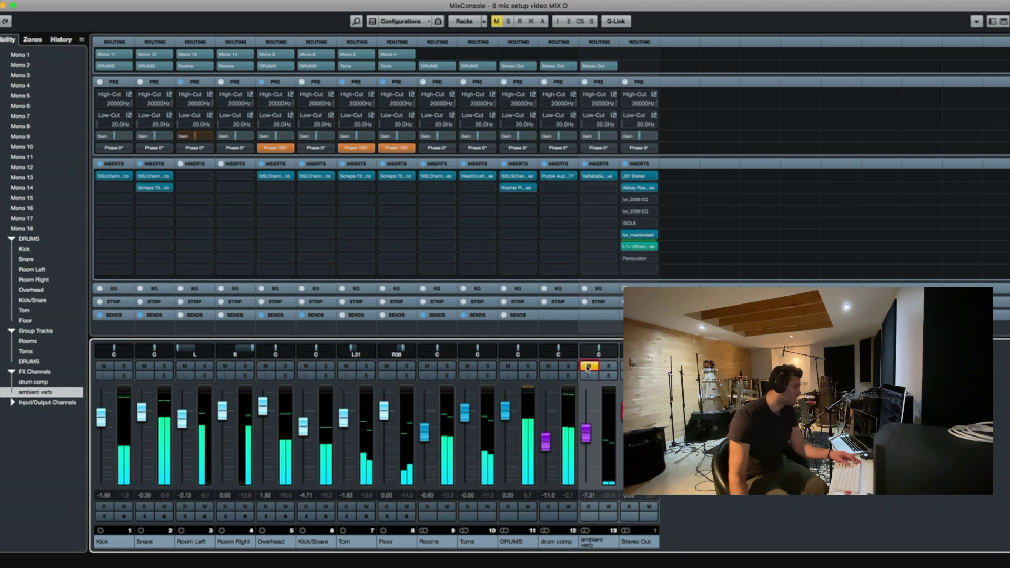
click(588, 366)
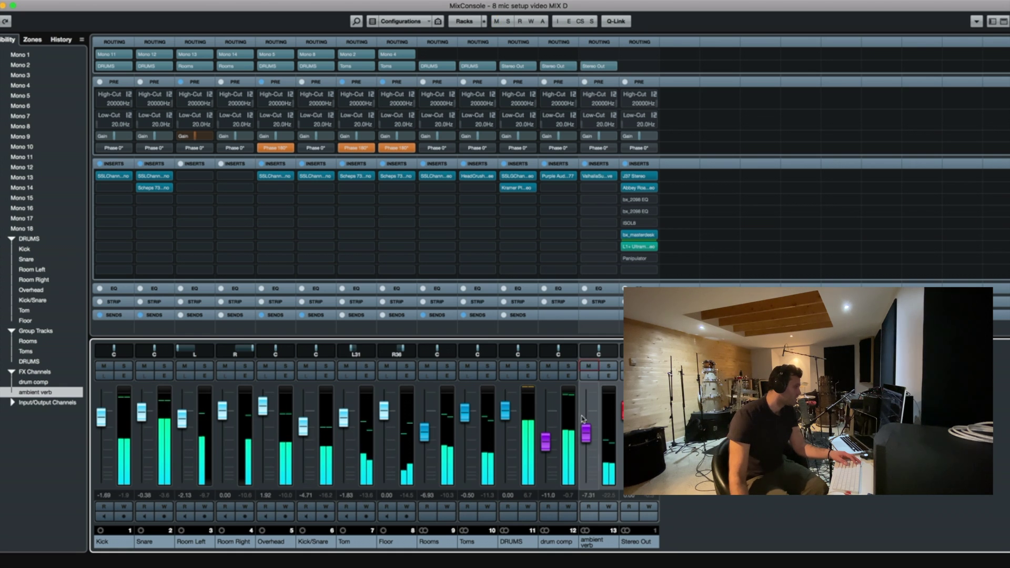
drag(587, 433, 590, 438)
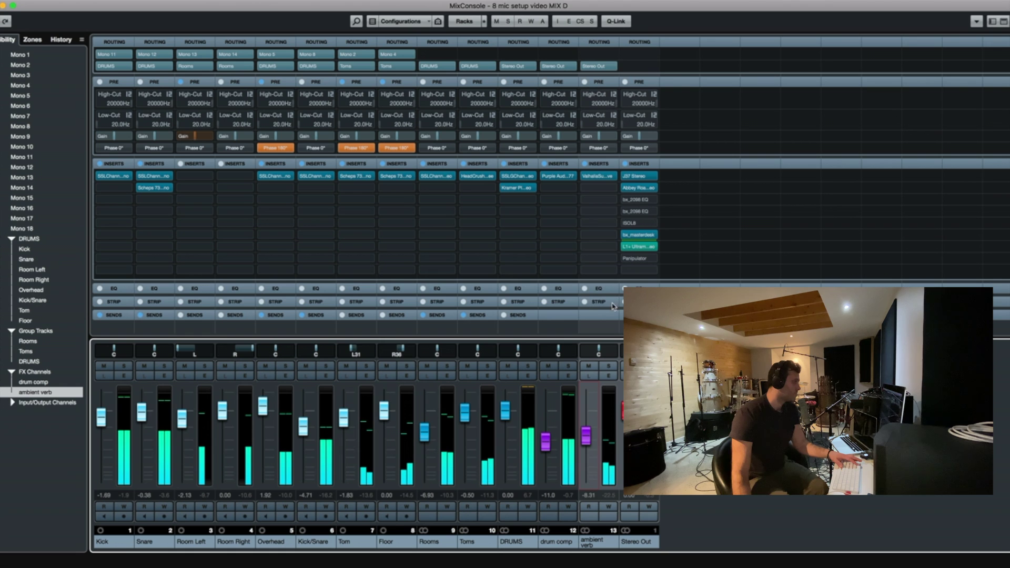
Solo the ambient verb channel, bypass ValhallaSupermassive, and insert EchoBoyJr in the second insert slot
click(609, 366)
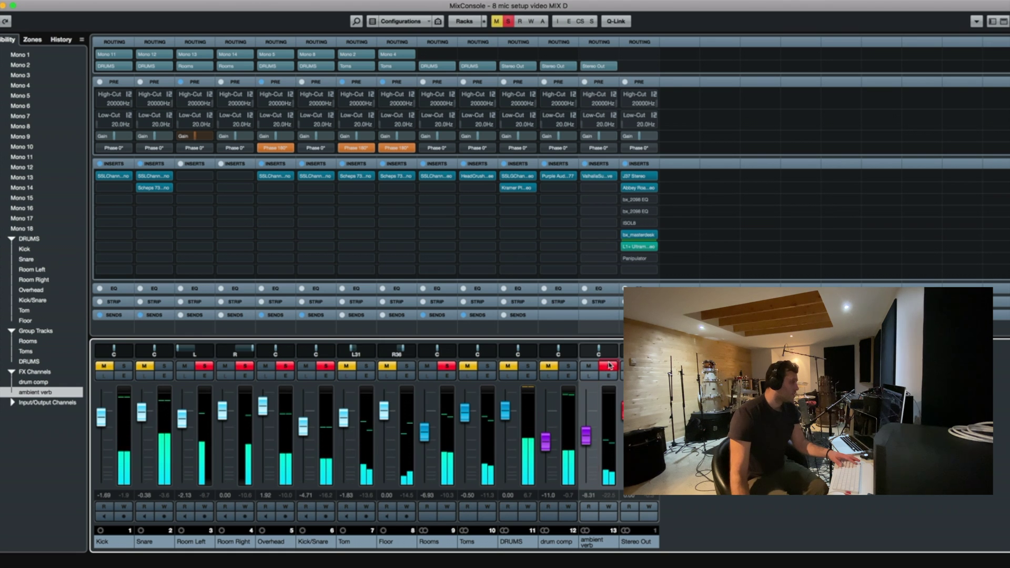
mouse_move(588, 178)
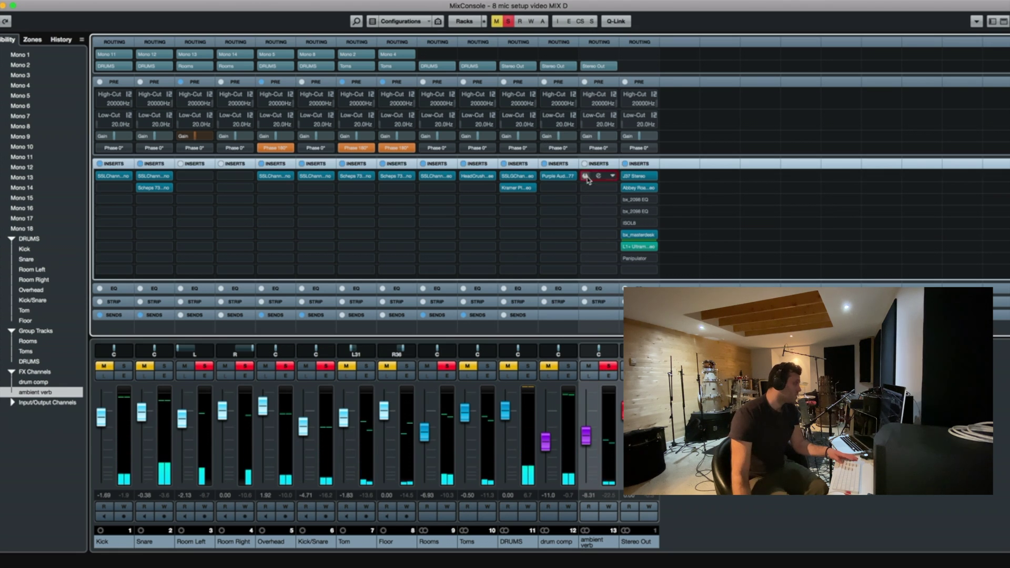
click(612, 176)
text(echo)
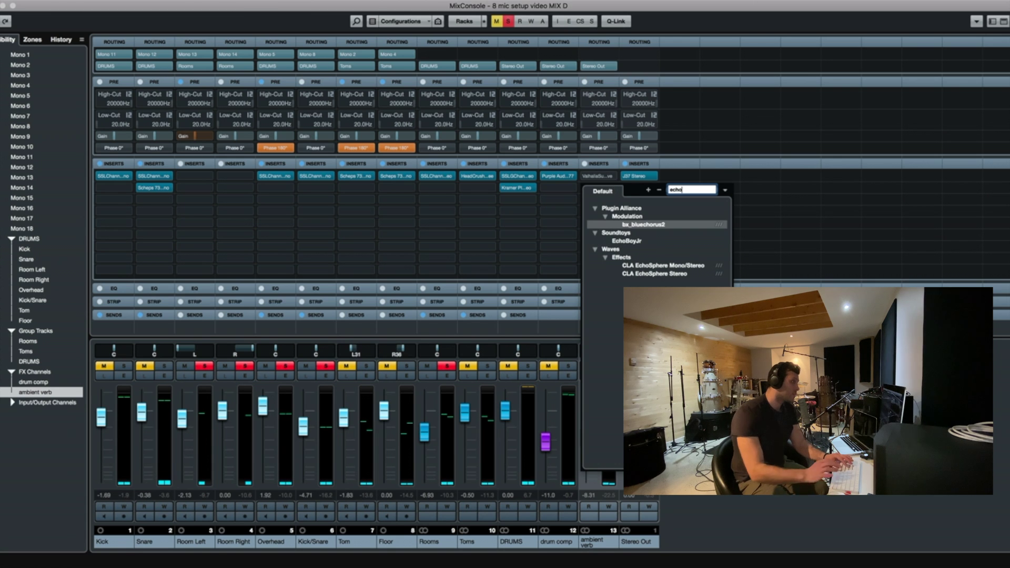
key(Escape)
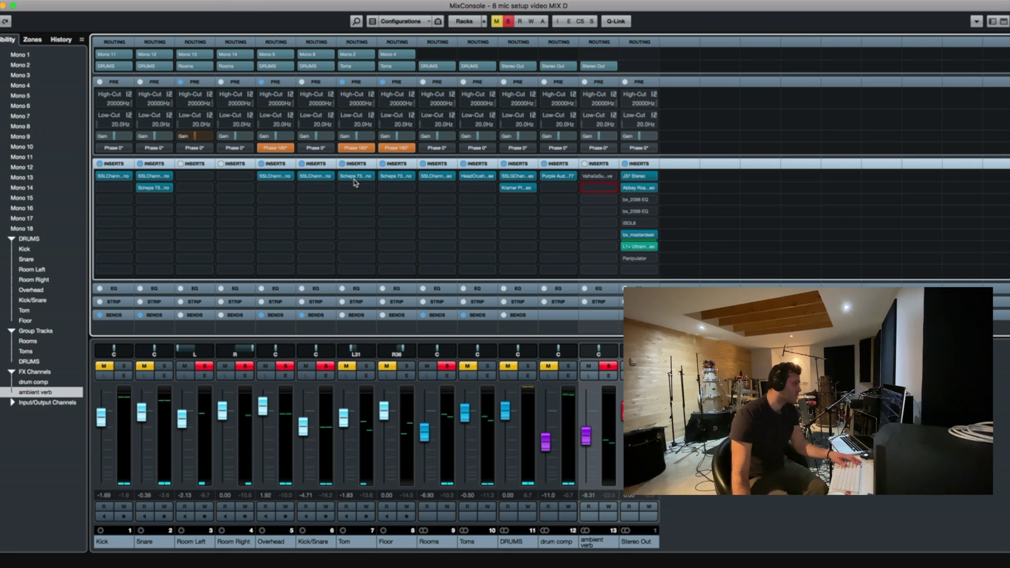
Load the Guitar Room preset from the 09 Guitar category in EchoBoyJr and close the plugin
click(257, 179)
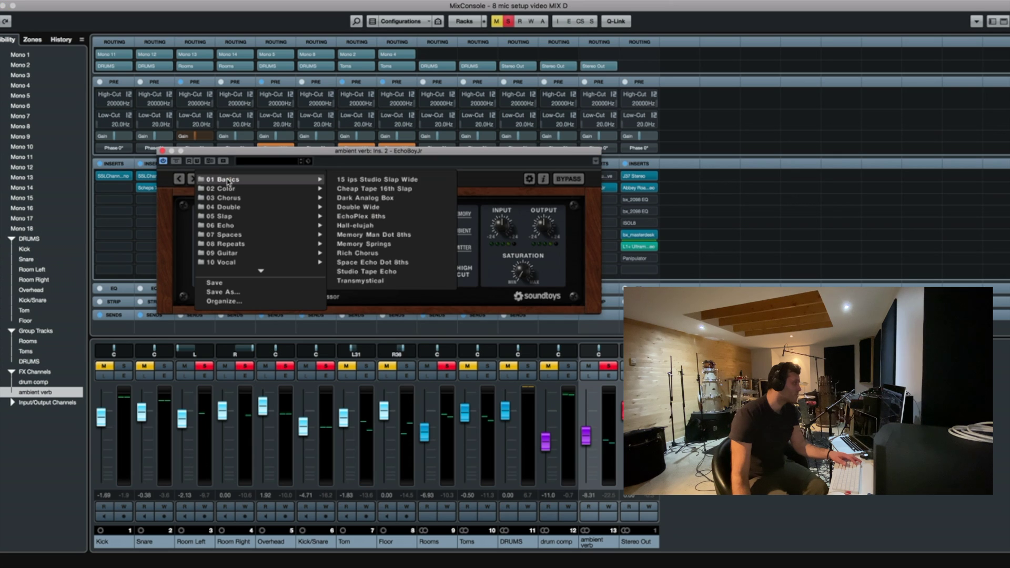
mouse_move(321, 253)
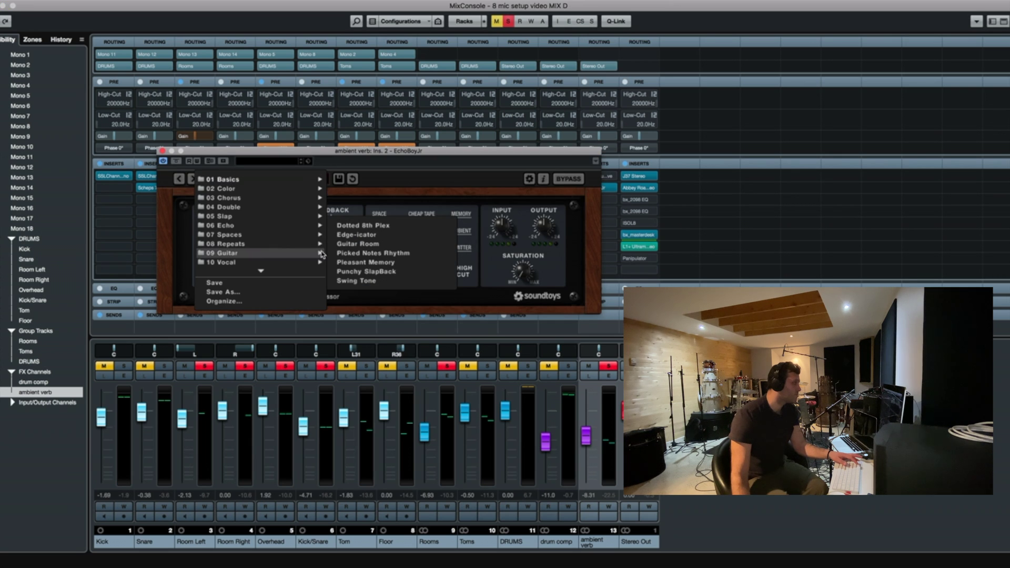
click(352, 245)
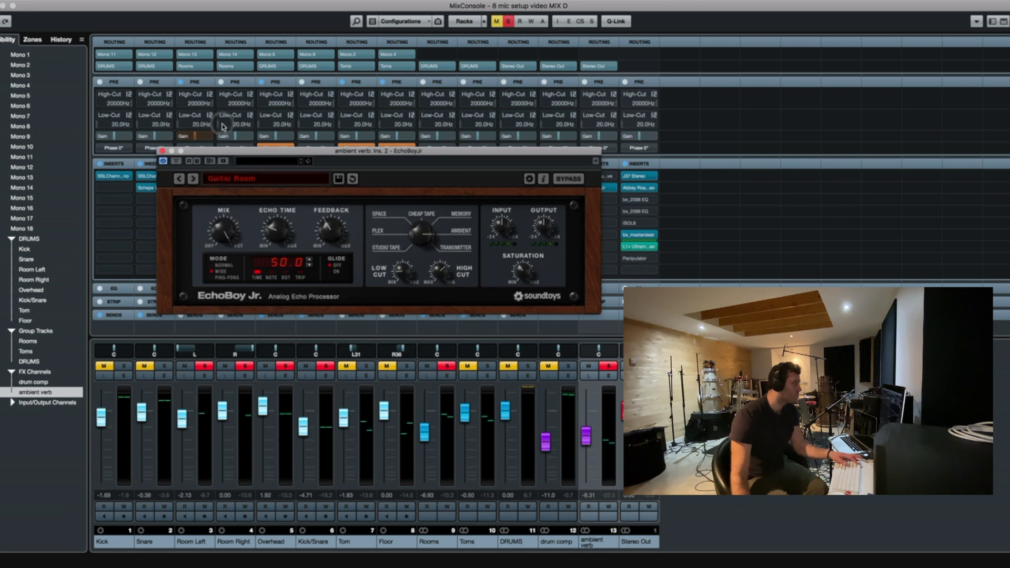
click(163, 151)
Raise the ambient verb fader to about -5.78 dB, comparing the reverb soloed and in the full mix
mouse_move(586, 435)
mouse_down()
mouse_move(586, 425)
mouse_move(588, 435)
mouse_up()
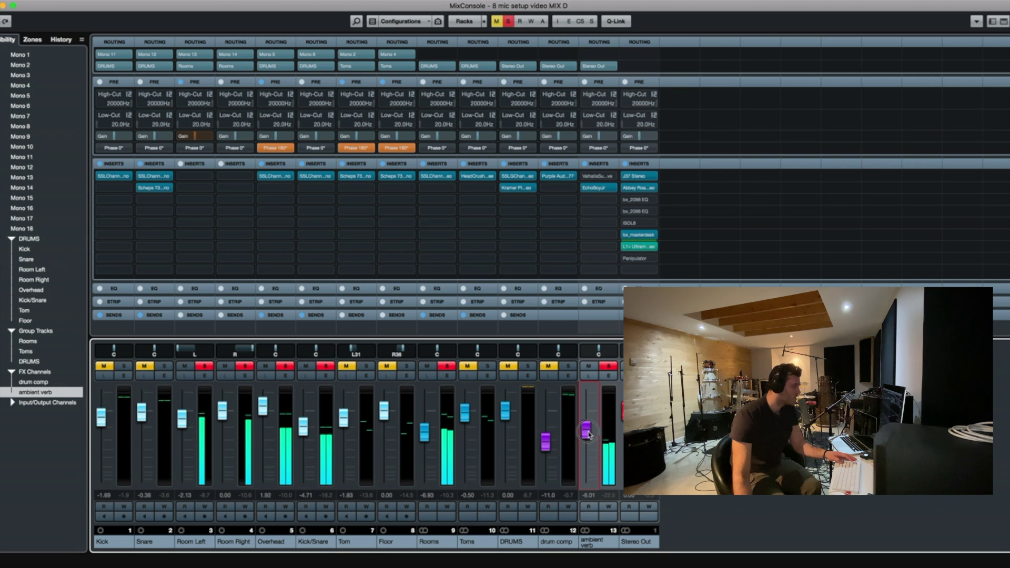
click(609, 366)
drag(586, 431, 587, 429)
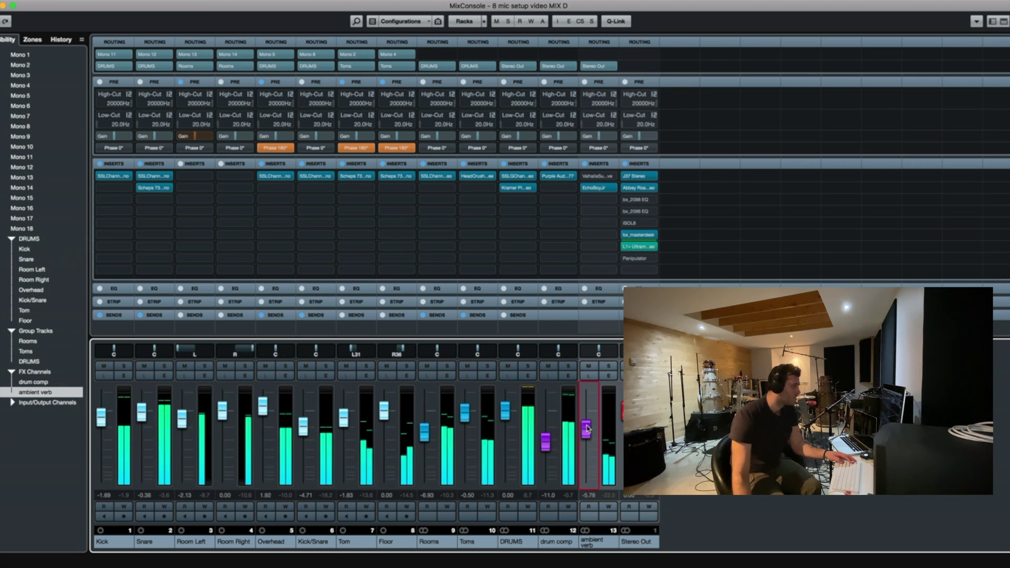
Solo the ambient verb channel again, bypass EchoBoyJr, and insert CLA EchoSphere Stereo in the third insert slot
click(609, 366)
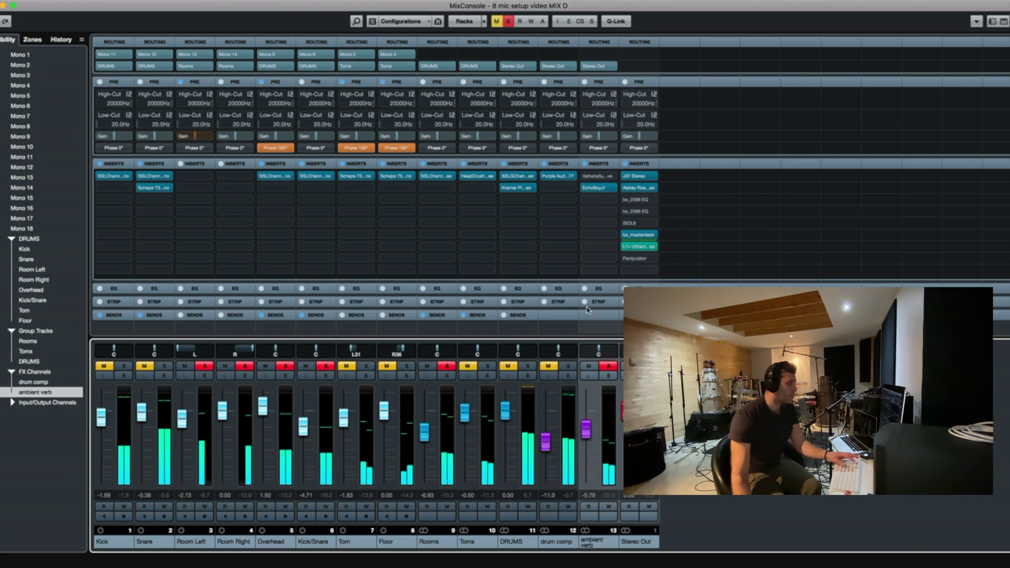
click(613, 201)
text(echo)
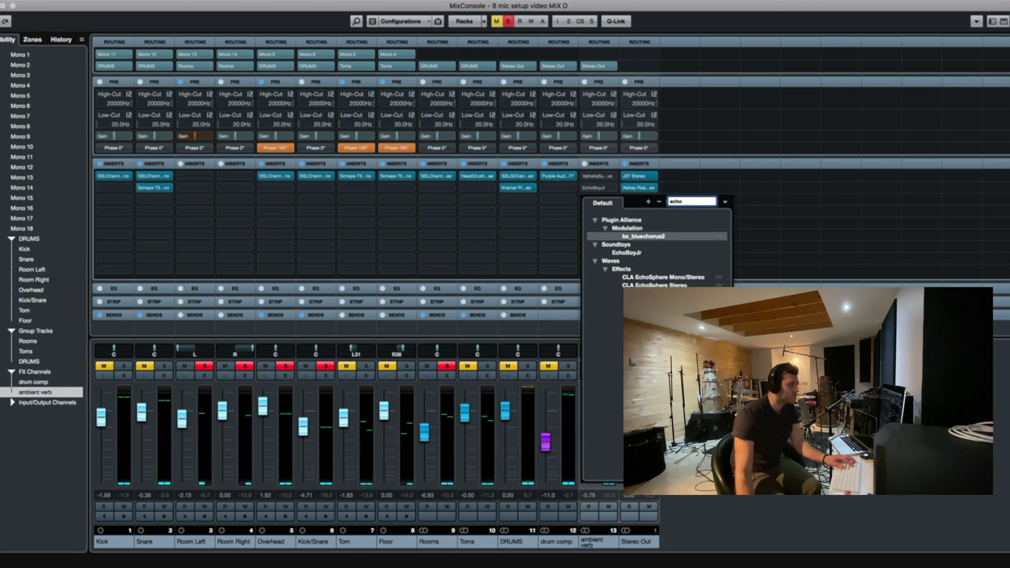
key(Down)
key(Down)
key(Down)
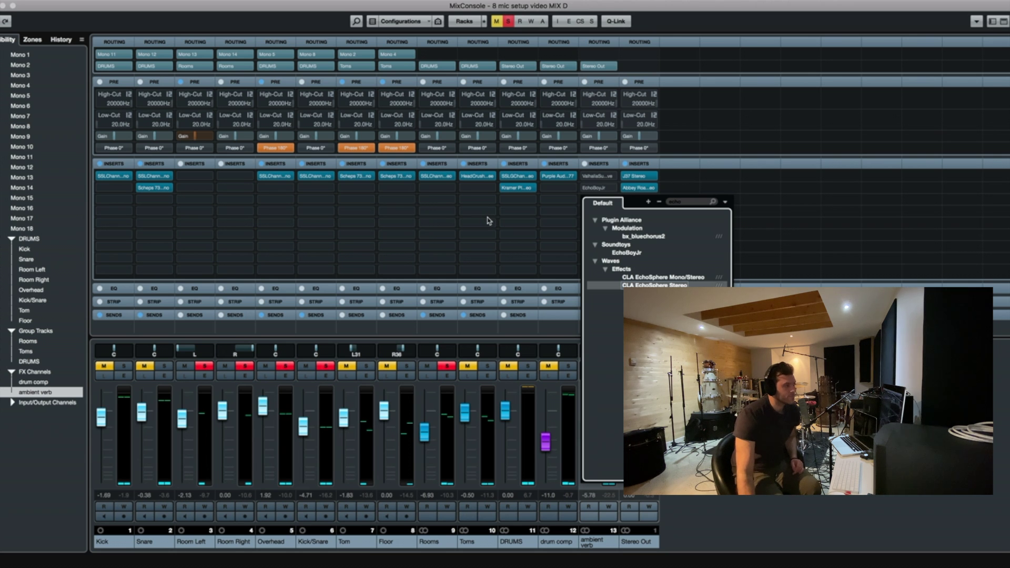
key(Return)
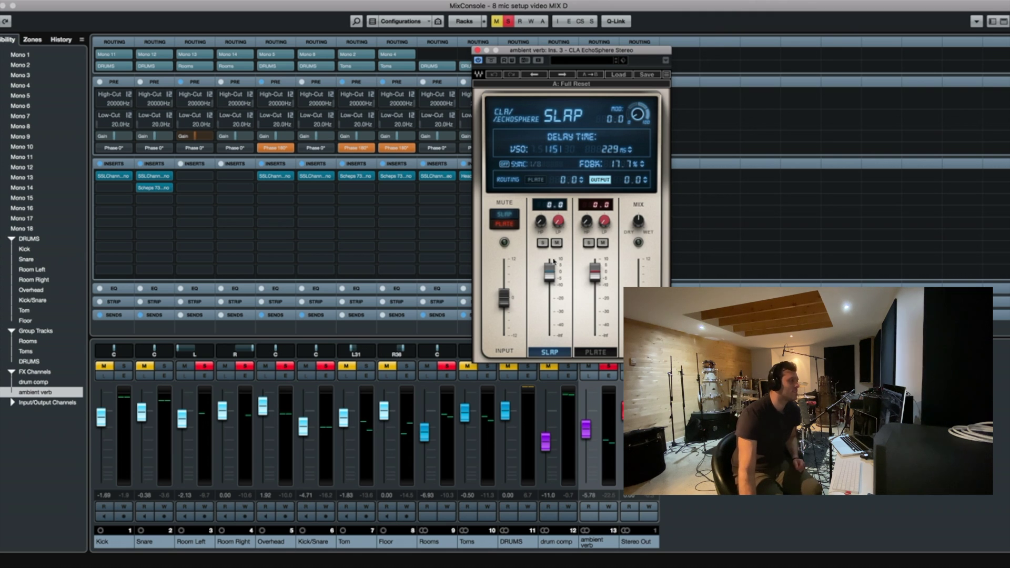
Lower the EchoSphere slap level to about -7.6 dB and set the high-pass filters to about 116.2 Hz for slap and 131.7 Hz for plate
drag(550, 272, 549, 282)
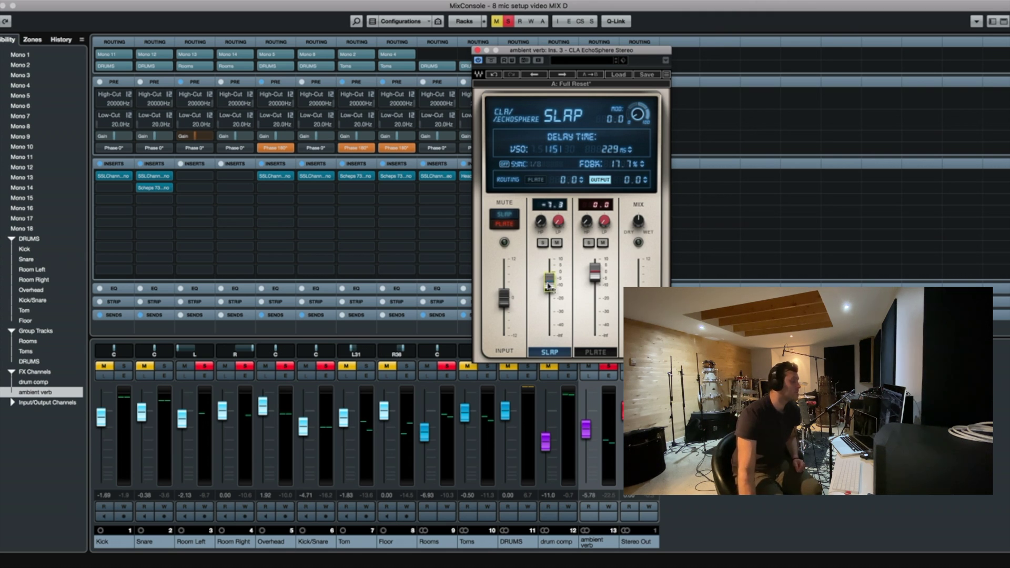
click(541, 221)
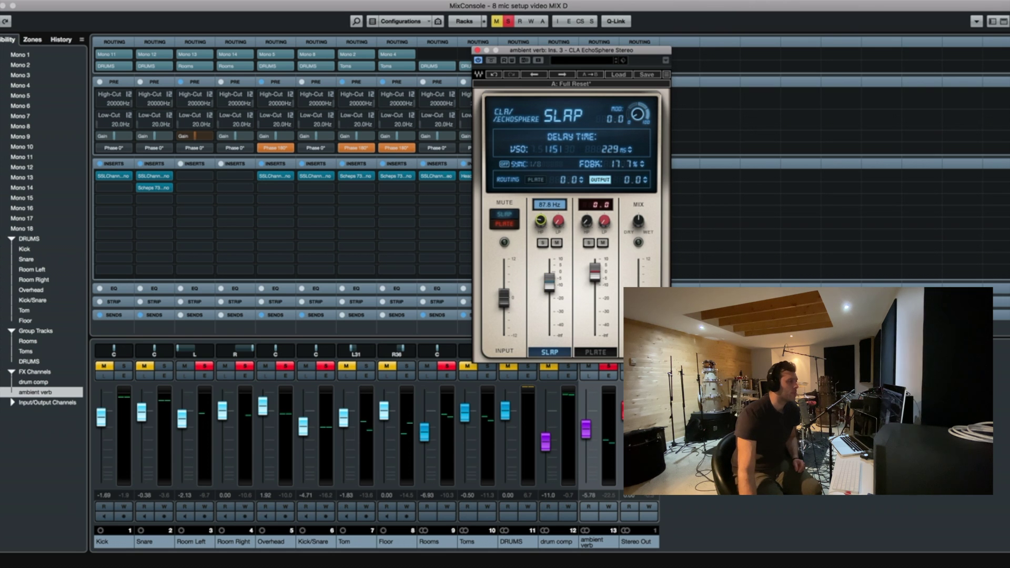
click(587, 222)
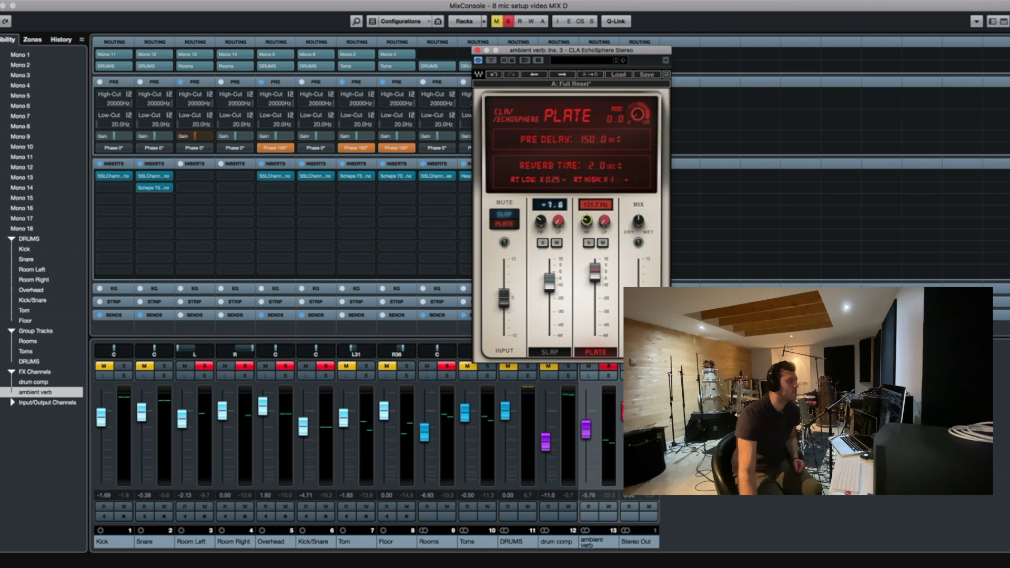
click(541, 222)
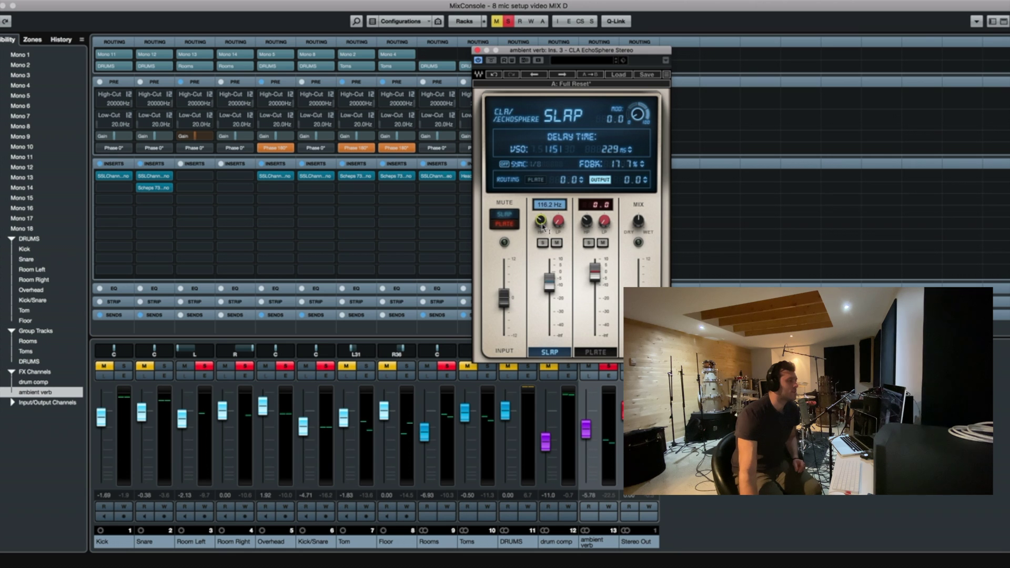
key(space)
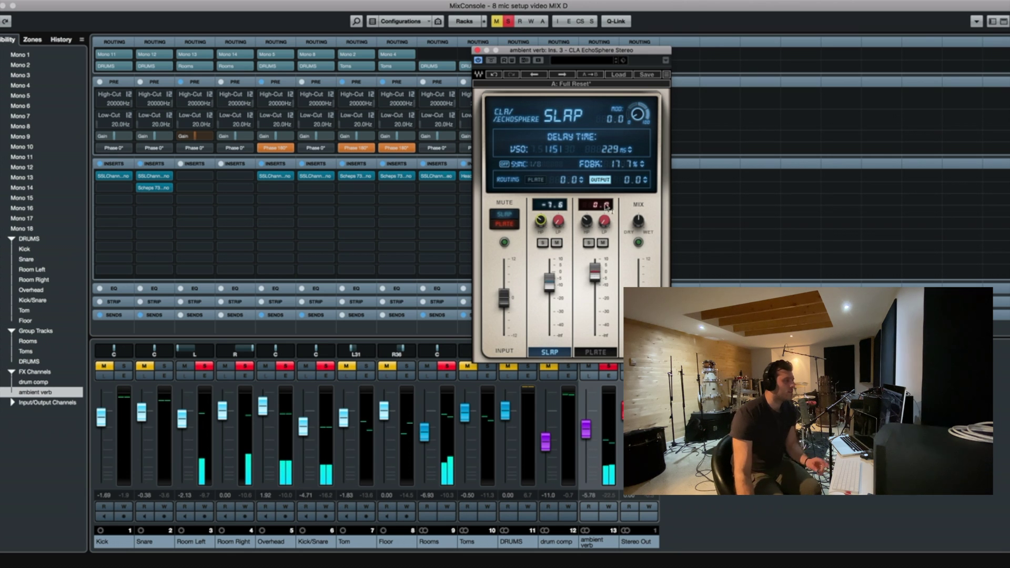
Set the EchoSphere plate pre-delay to 0.0 ms and shorten its reverb time to 1.0 second during playback
click(607, 207)
alt+click(601, 141)
alt+click(605, 167)
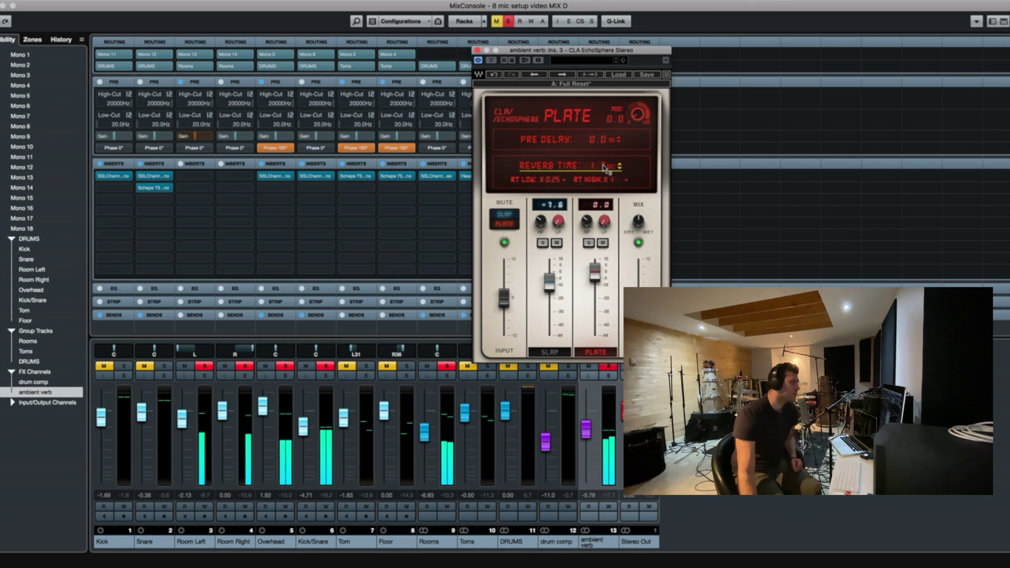
drag(606, 167, 631, 174)
scroll(616, 174, down, 2)
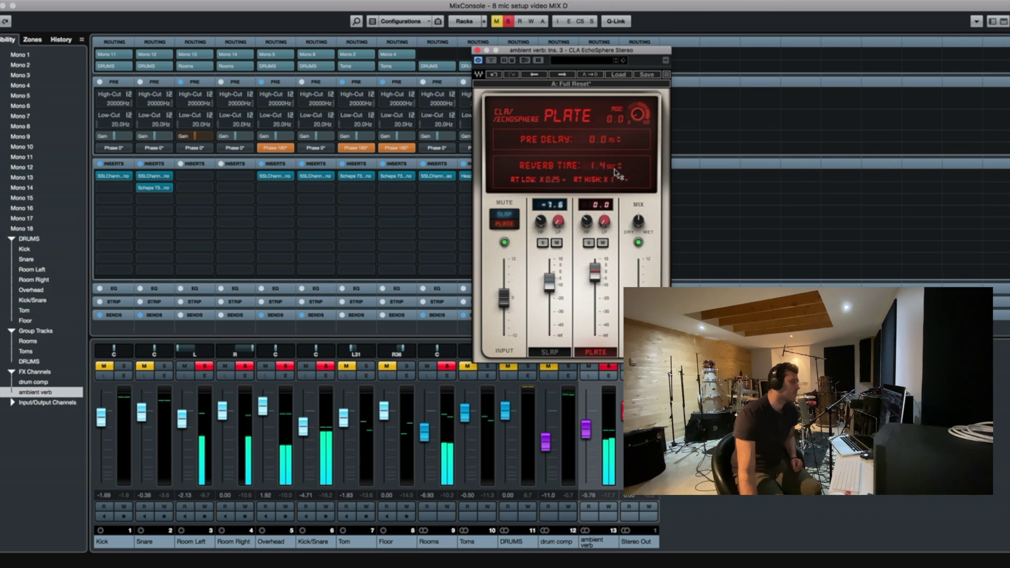
Turn the EchoSphere mix up towards wet, adjust the slap level to about -7.1 dB, and close the plugin
click(640, 221)
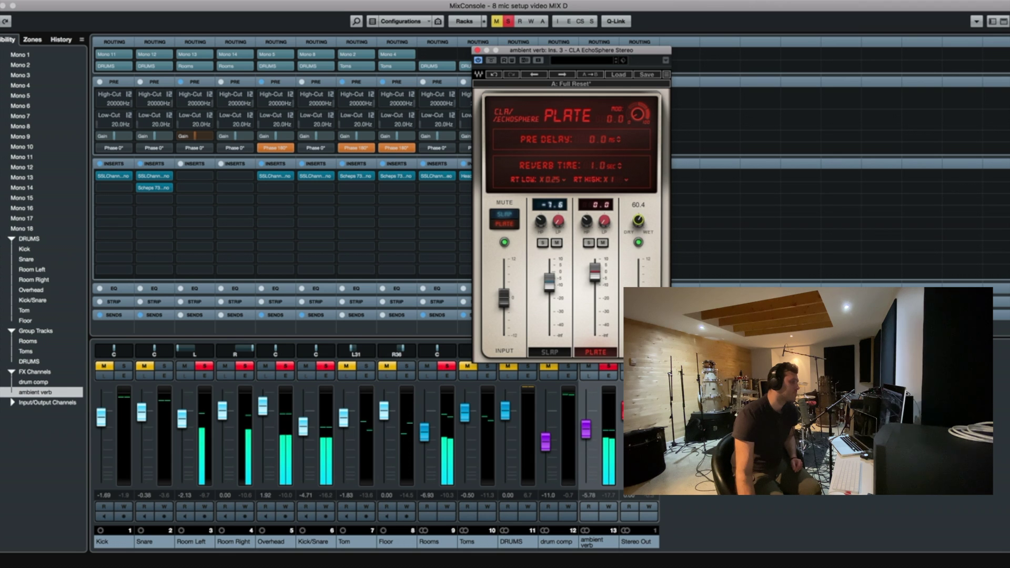
click(546, 224)
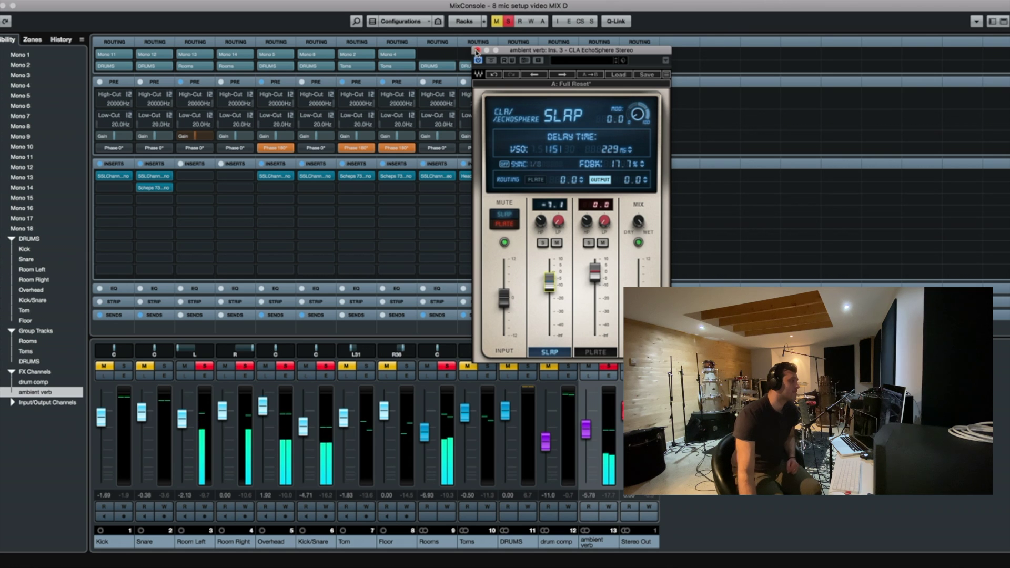
click(477, 50)
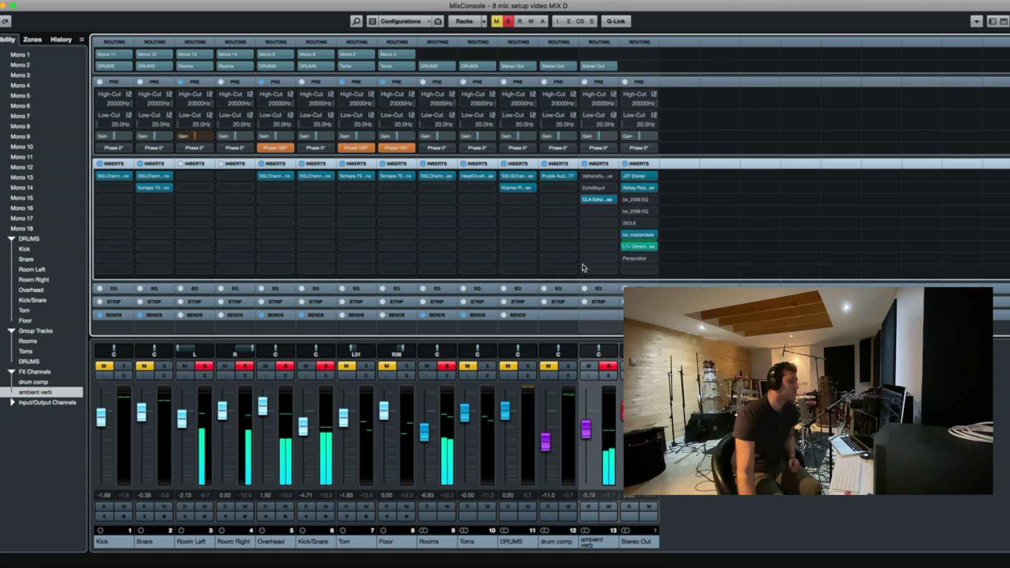
Unsolo ambient verb and audition ValhallaSupermassive, EchoBoyJr and CLA EchoSphere one at a time in the full mix, rebalancing the channel fader for each
click(609, 369)
drag(586, 429, 588, 433)
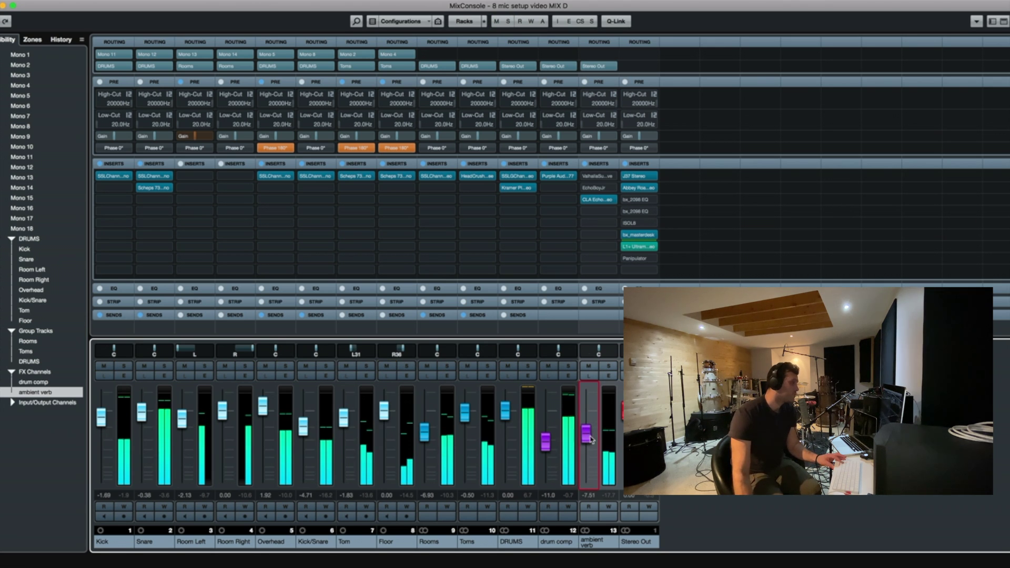
click(584, 164)
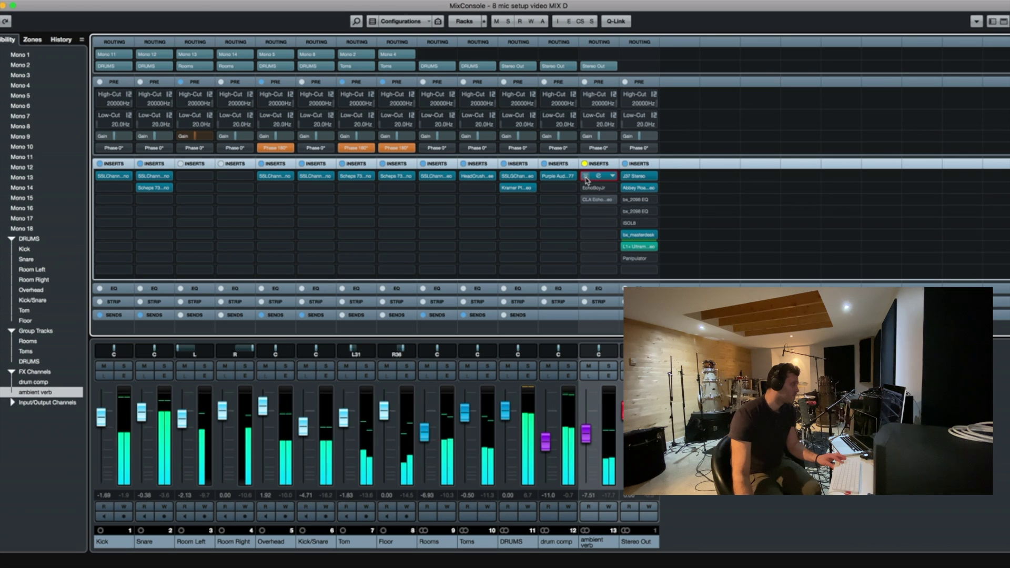
drag(588, 440, 589, 434)
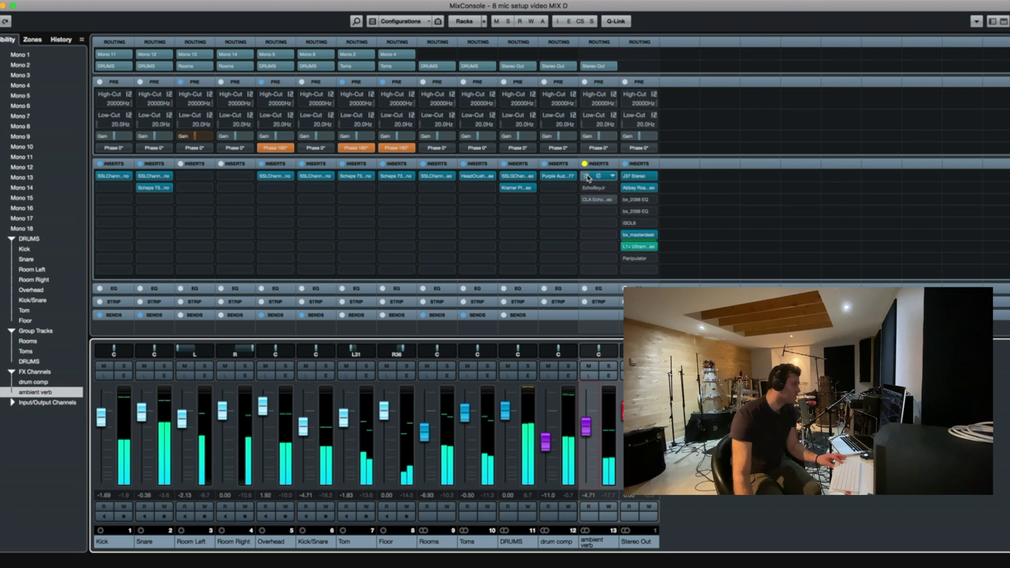
click(599, 188)
drag(586, 426, 586, 433)
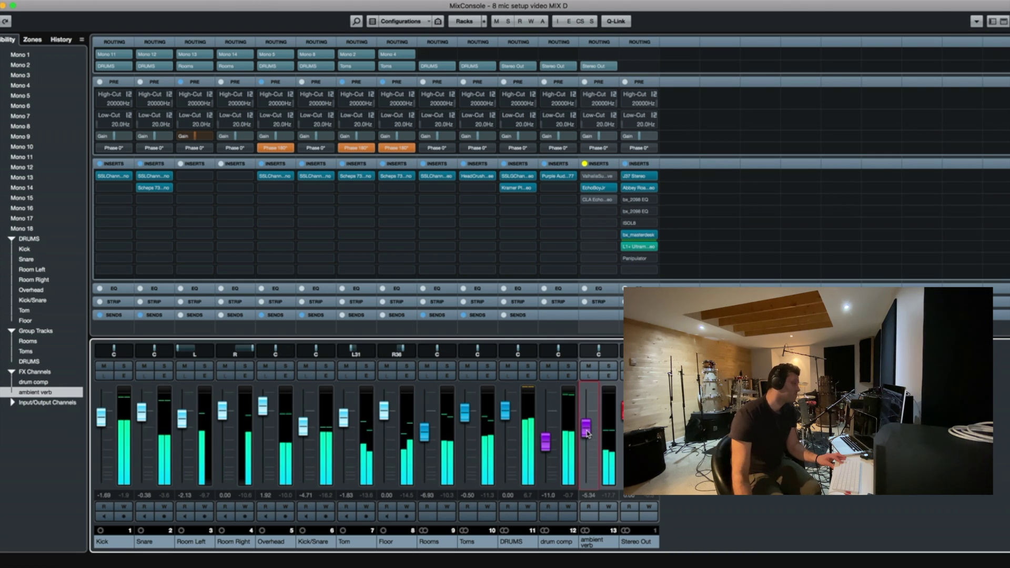
click(585, 199)
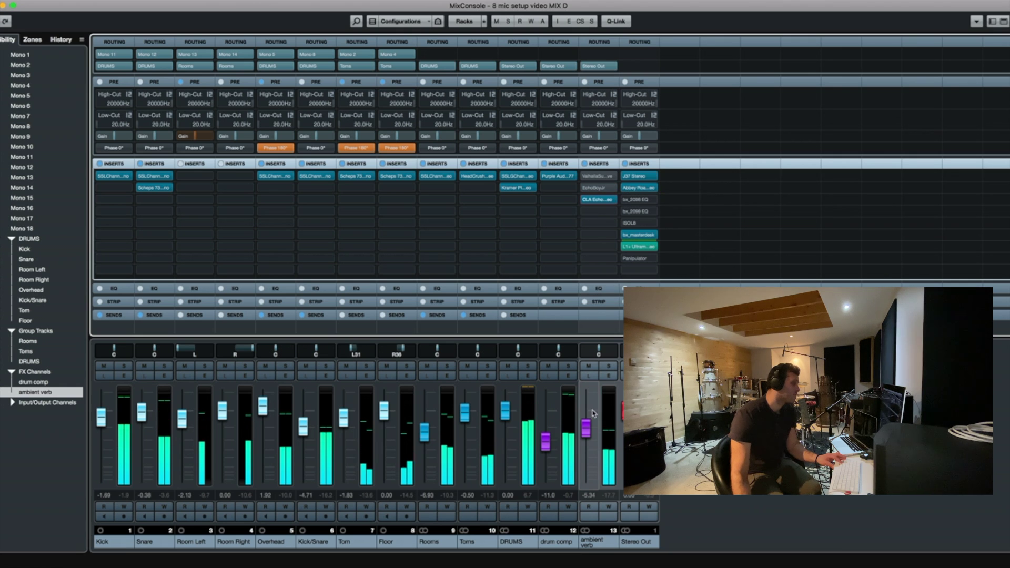
Bypass CLA EchoSphere and reactivate ValhallaSupermassive on the ambient verb channel, with its fader at about -6.19 dB
click(586, 200)
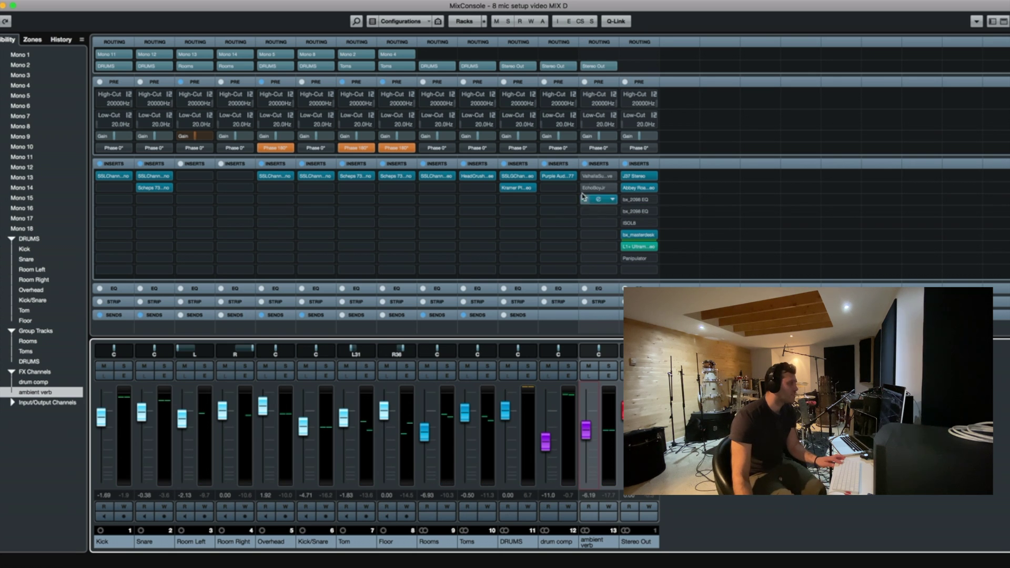
click(586, 202)
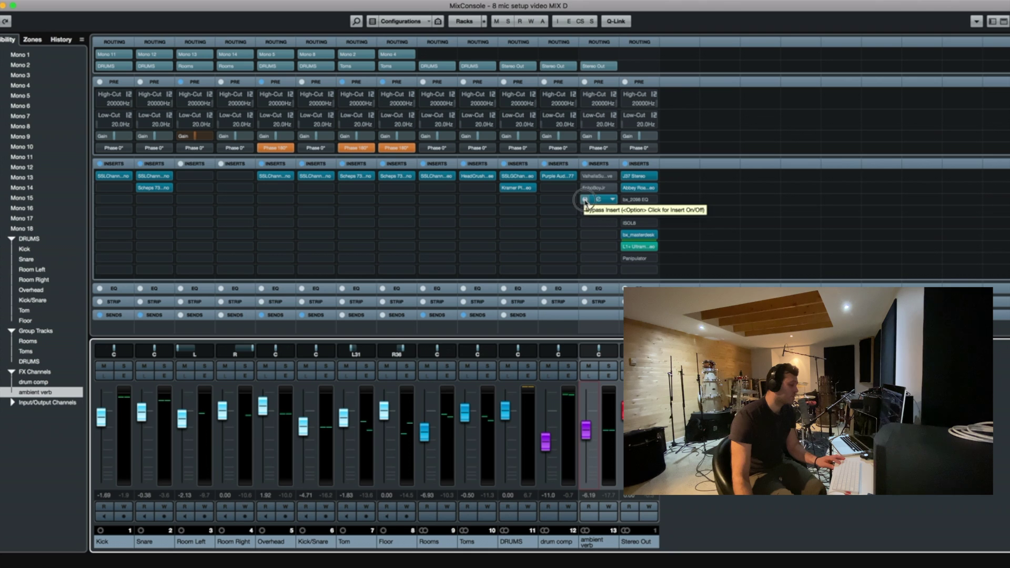
click(610, 210)
click(585, 177)
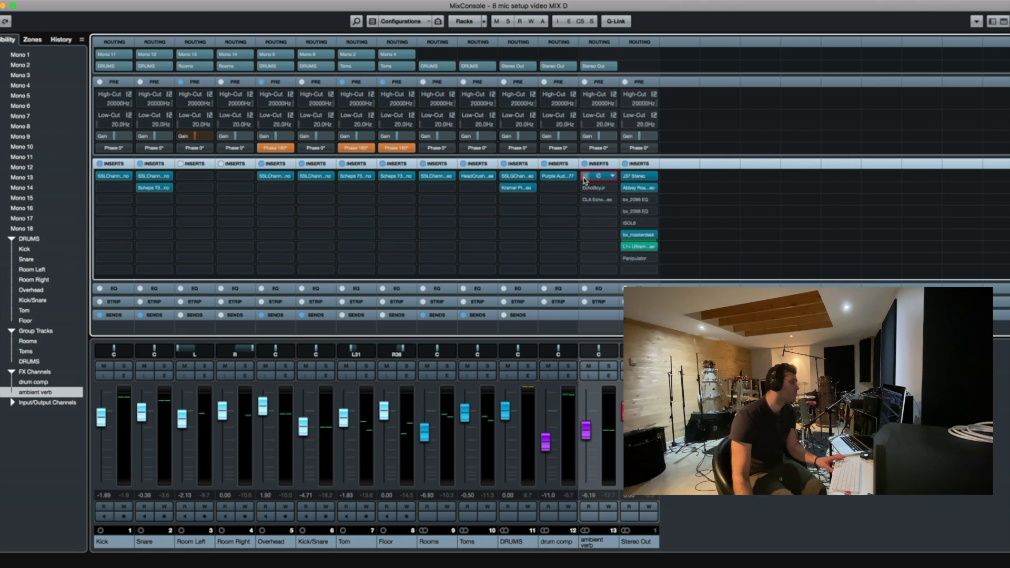
click(586, 431)
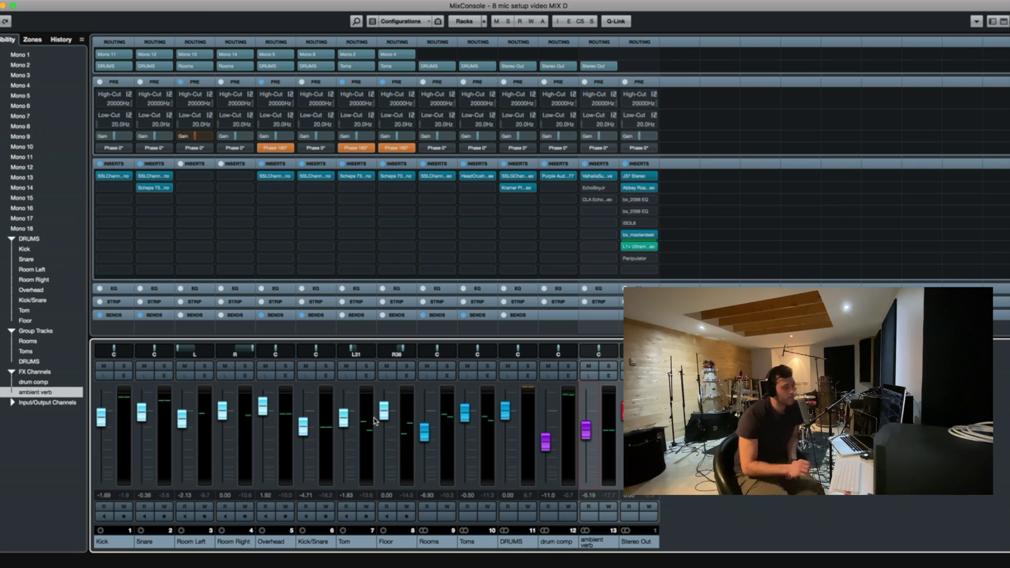
Activate the first bx_2098 EQ, ISOL8 and Panipulator on the Stereo Out channel, and open the EQ and ISOL8 windows side by side
key(space)
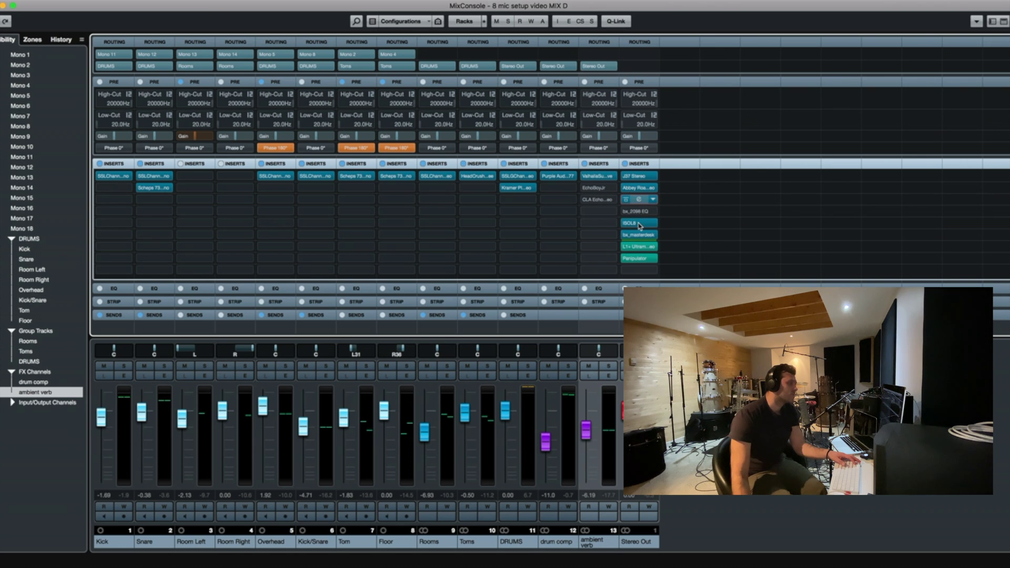
drag(597, 88, 393, 70)
click(641, 225)
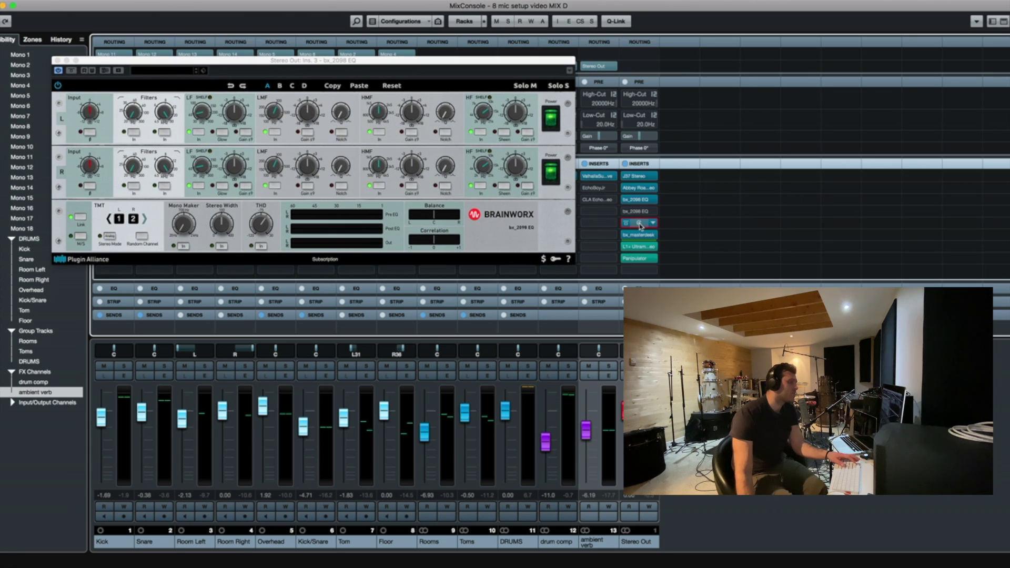
drag(655, 245, 650, 213)
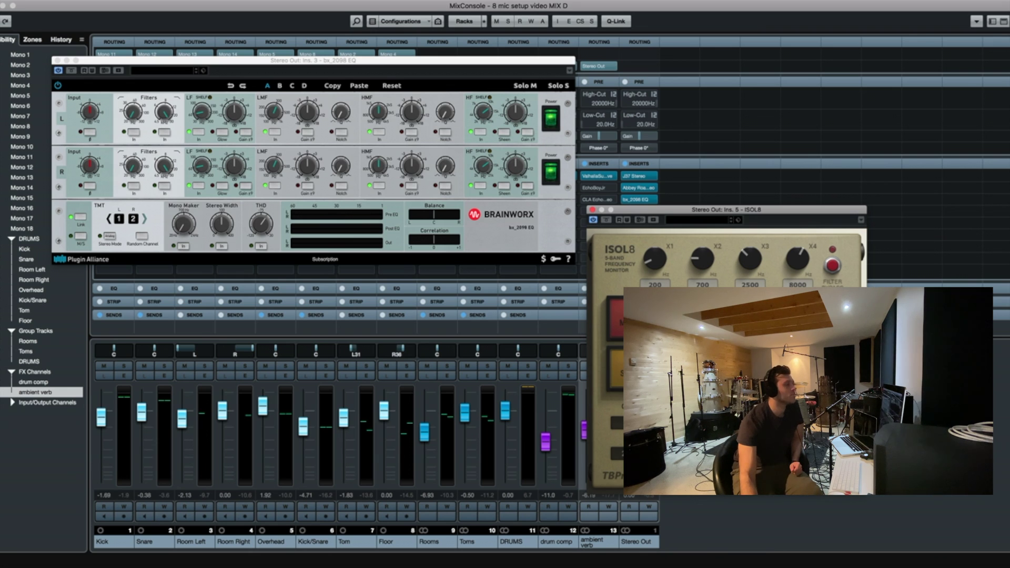
Tune the frequency and gain of the low-mid and high-mid bands on the first bx_2098 EQ during playback, and close its window
click(340, 61)
key(space)
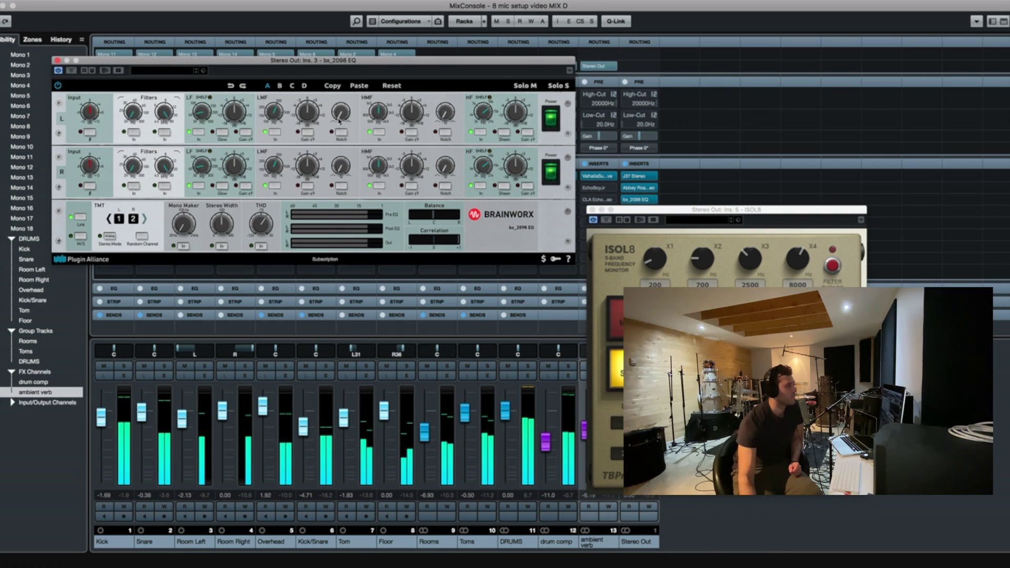
drag(273, 113, 308, 145)
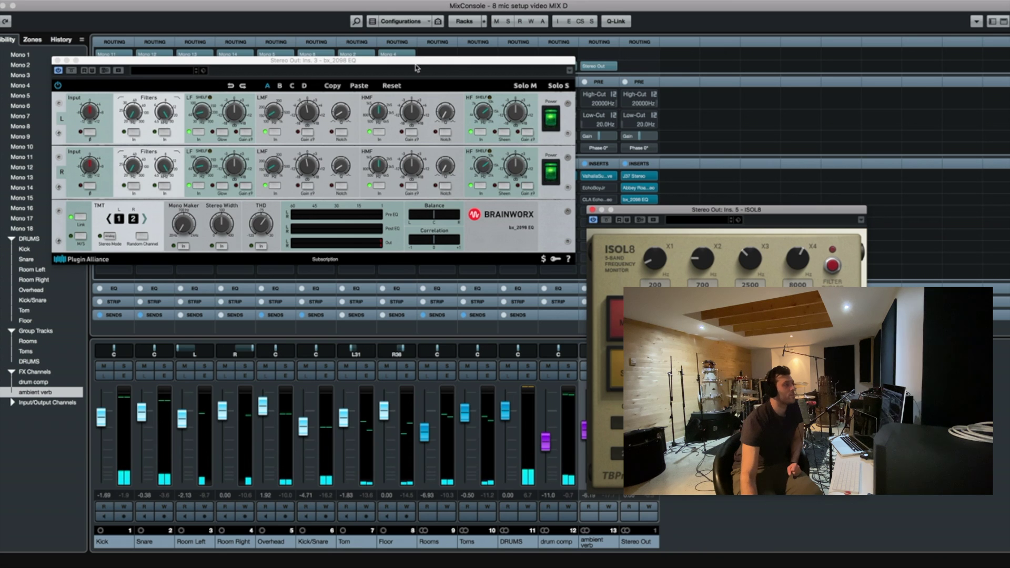
click(411, 115)
key(space)
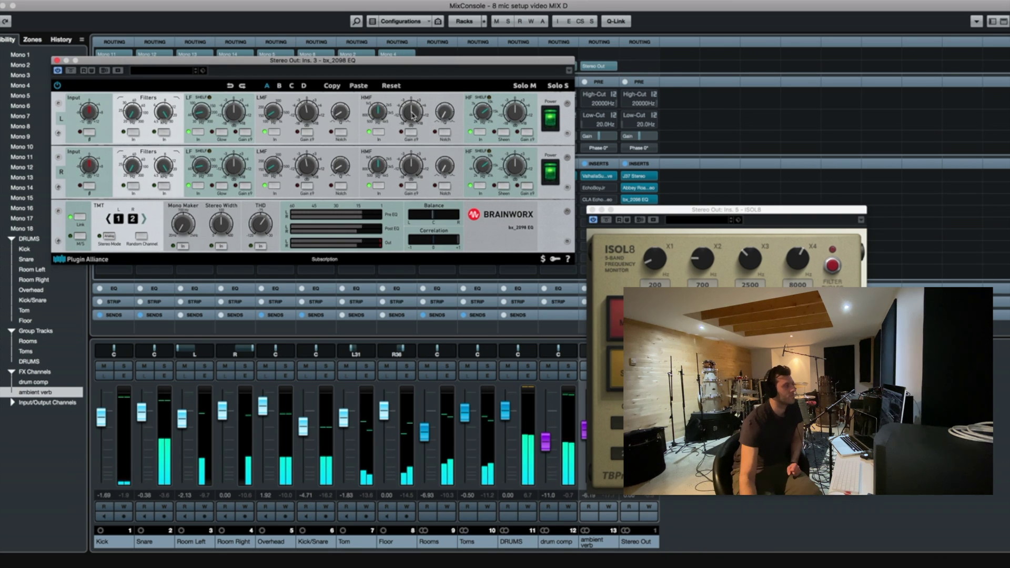
drag(383, 88, 410, 152)
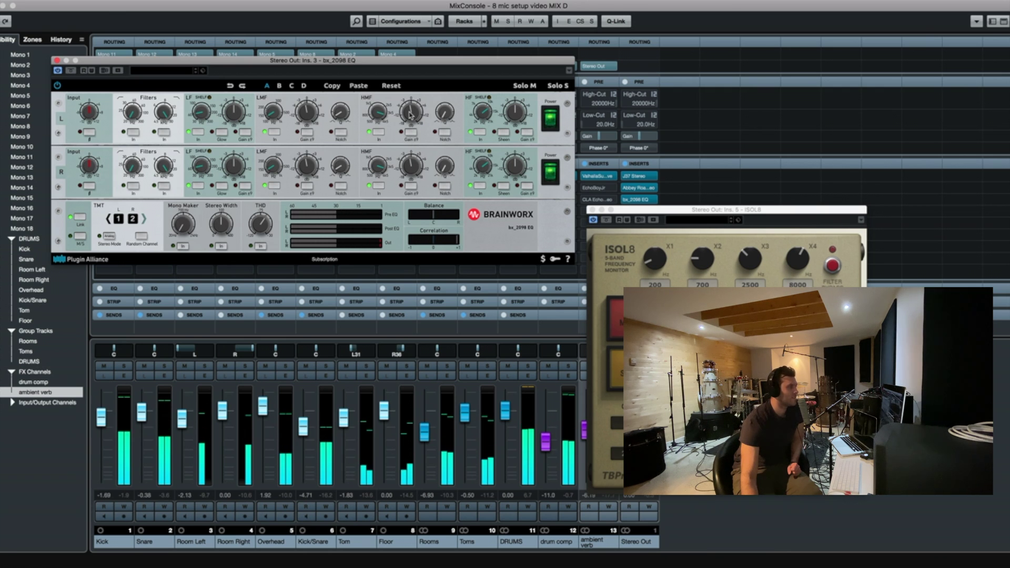
click(57, 60)
Activate the second bx_2098 EQ on Stereo Out, tune its low-mid band to about -0.5 dB with ISOL8's LMF soloed, and release the solo
click(633, 209)
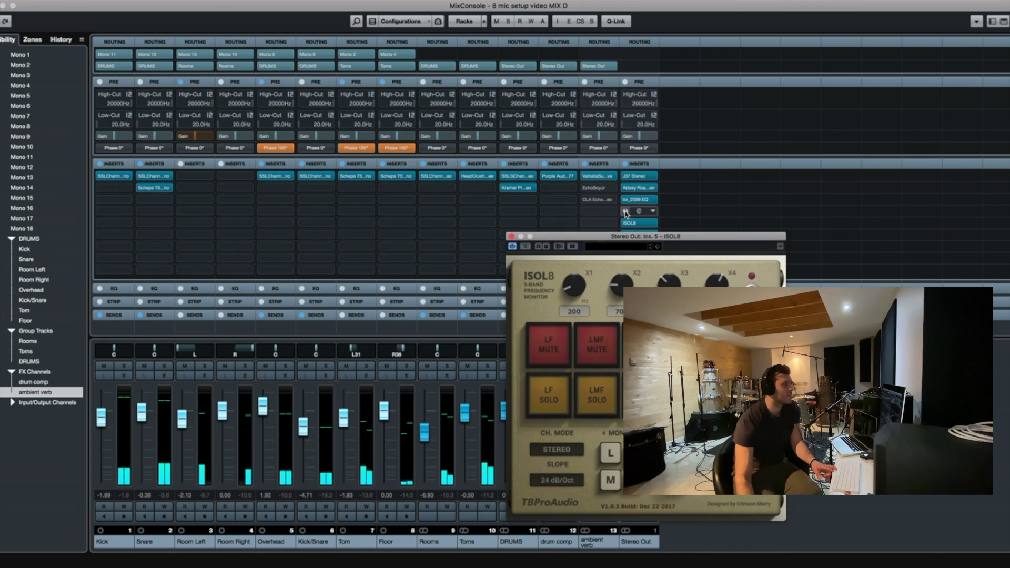
click(634, 213)
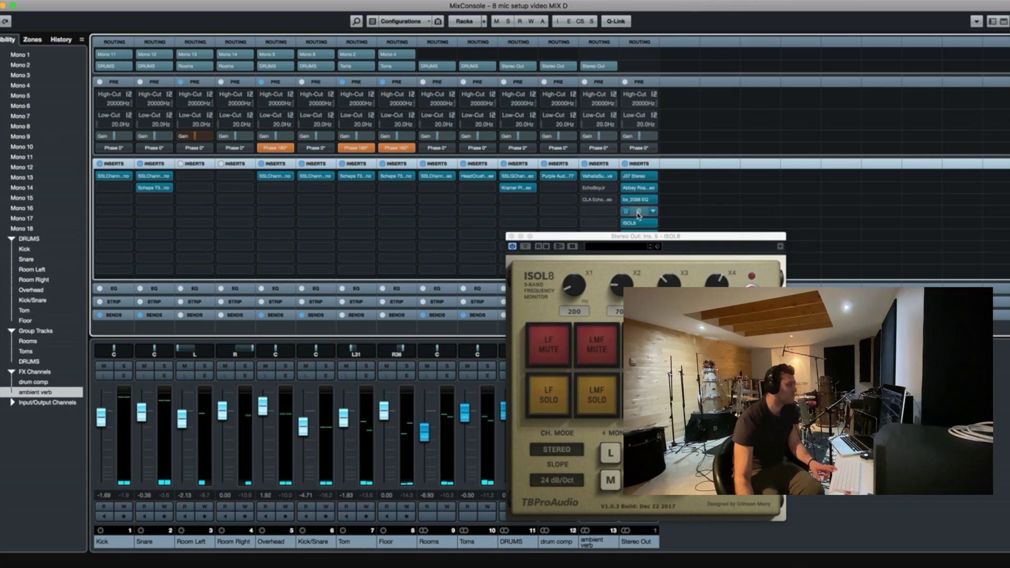
click(634, 213)
click(600, 392)
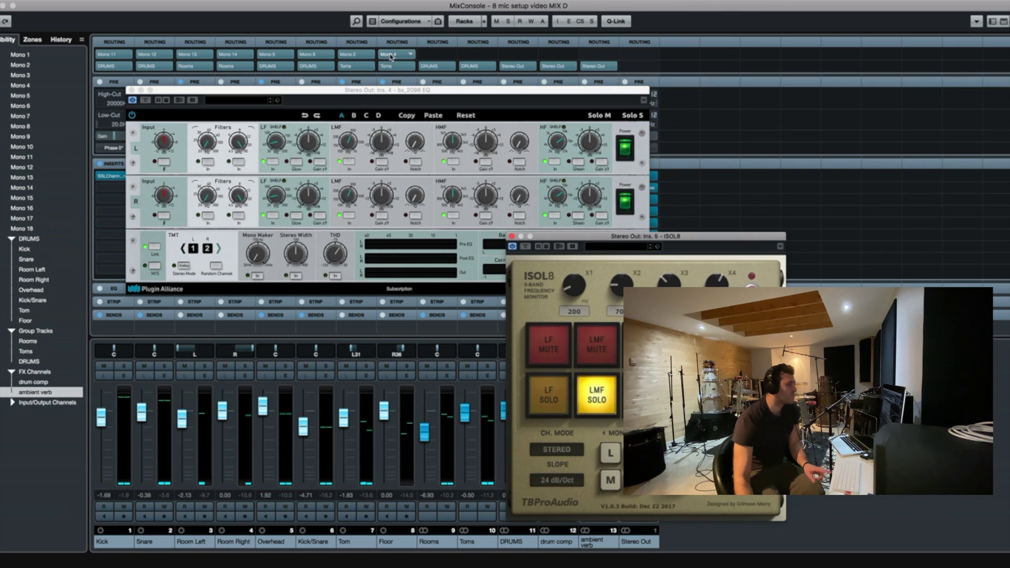
click(371, 97)
key(space)
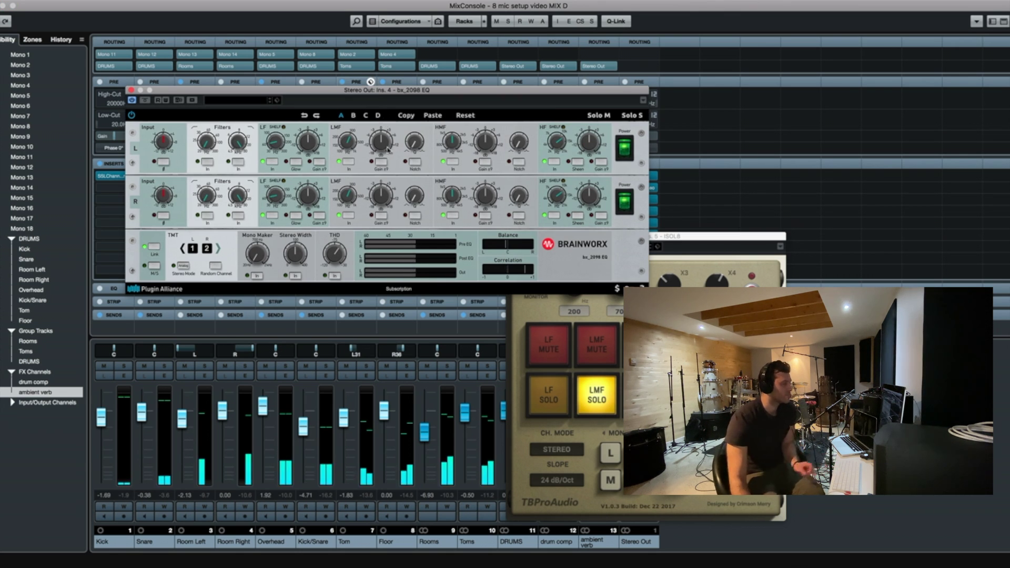
drag(347, 142, 378, 174)
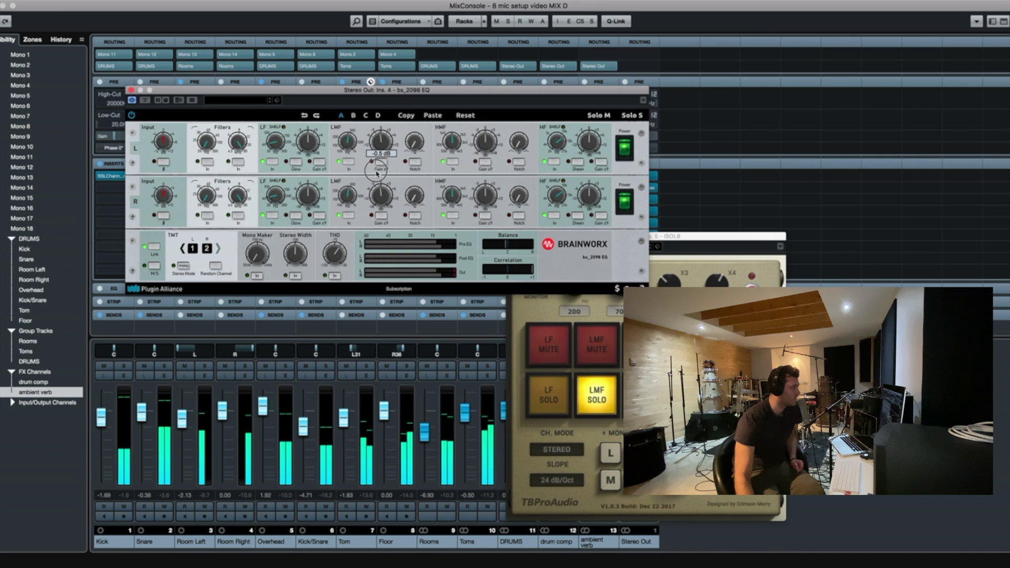
click(596, 395)
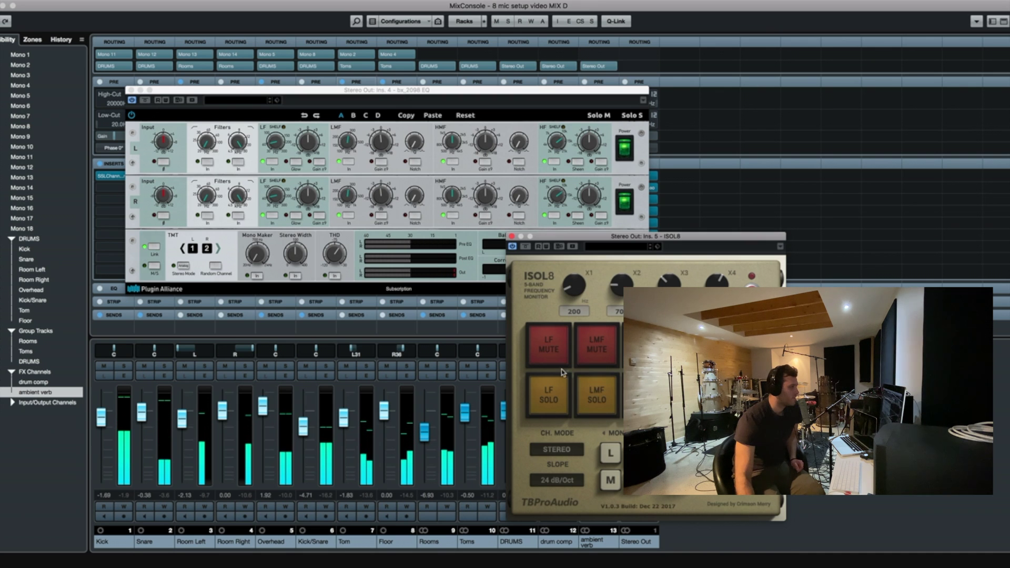
Sweep the second EQ's high-mid band with about a 5.8 dB boost, set its gain to about -0.7 dB, and close both plugin windows
drag(487, 90, 429, 83)
click(428, 119)
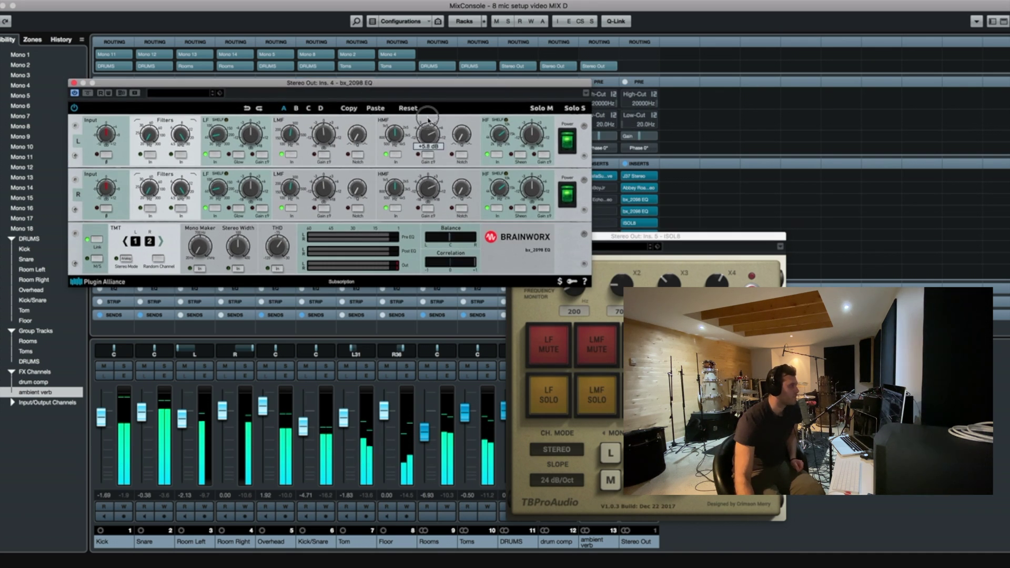
drag(396, 136, 428, 169)
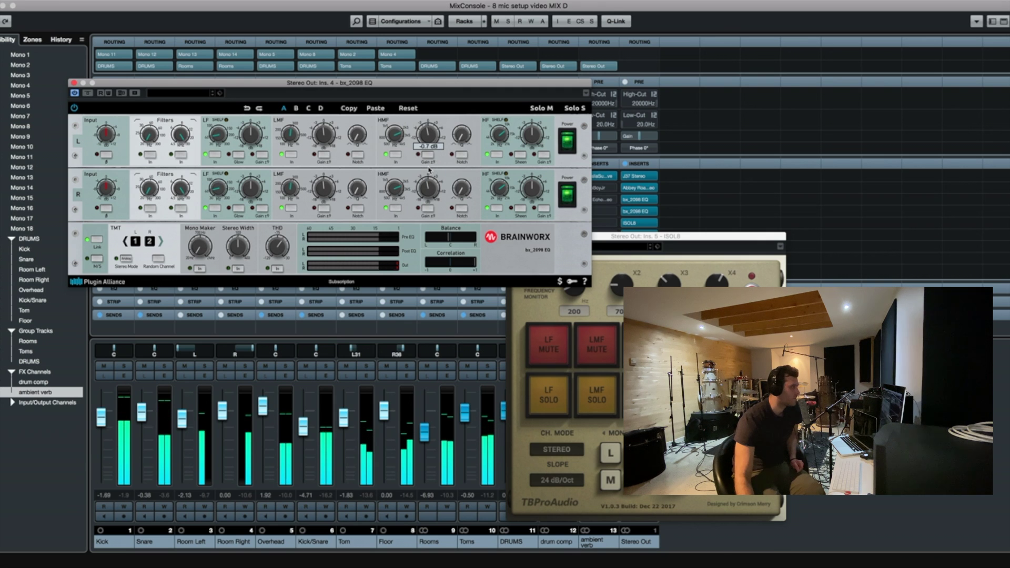
click(74, 84)
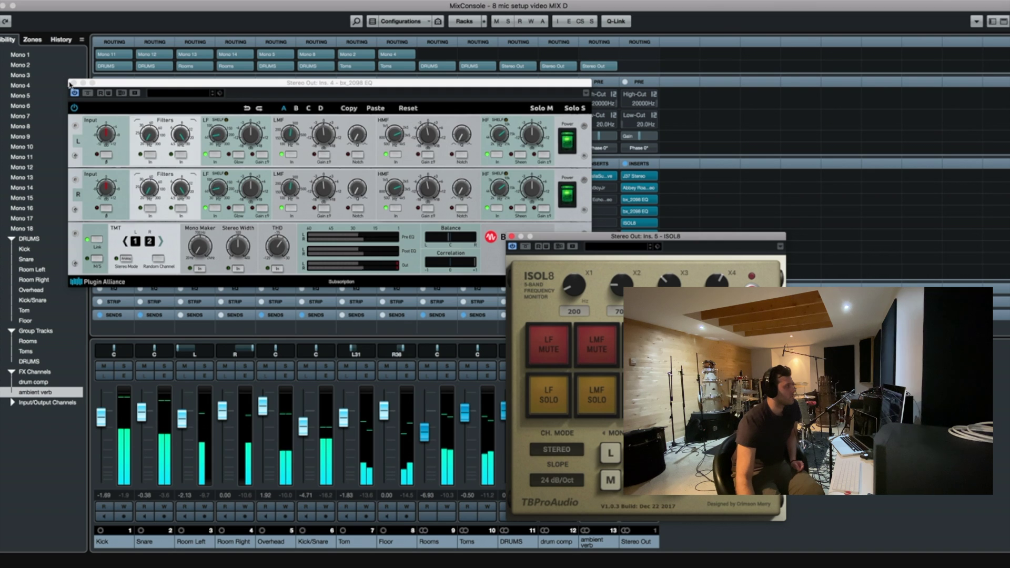
click(72, 83)
click(511, 236)
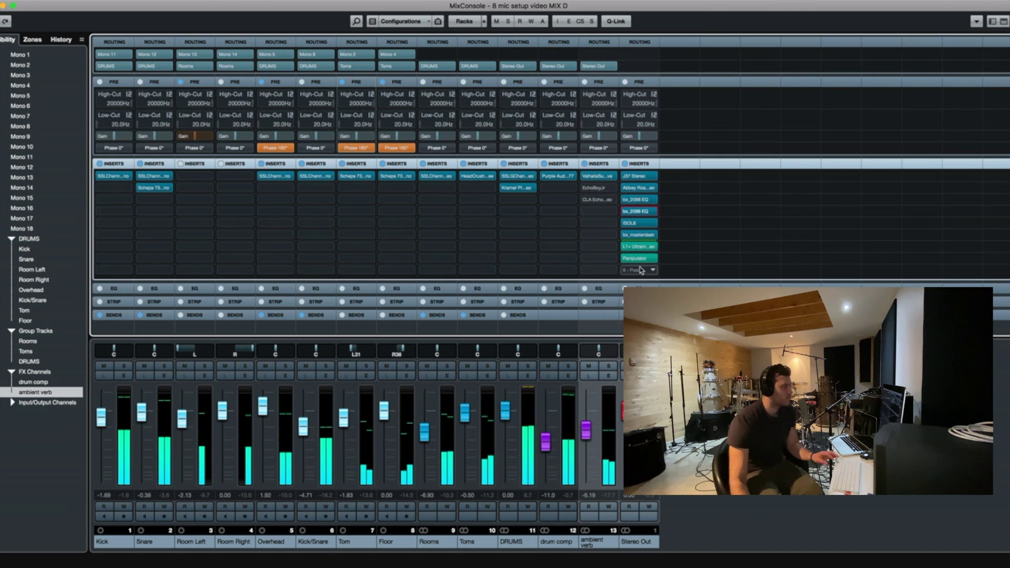
Bypass Panipulator and ISOL8 on the Stereo Out channel, and compare the mix with both bx_2098 EQs bypassed and active
click(625, 259)
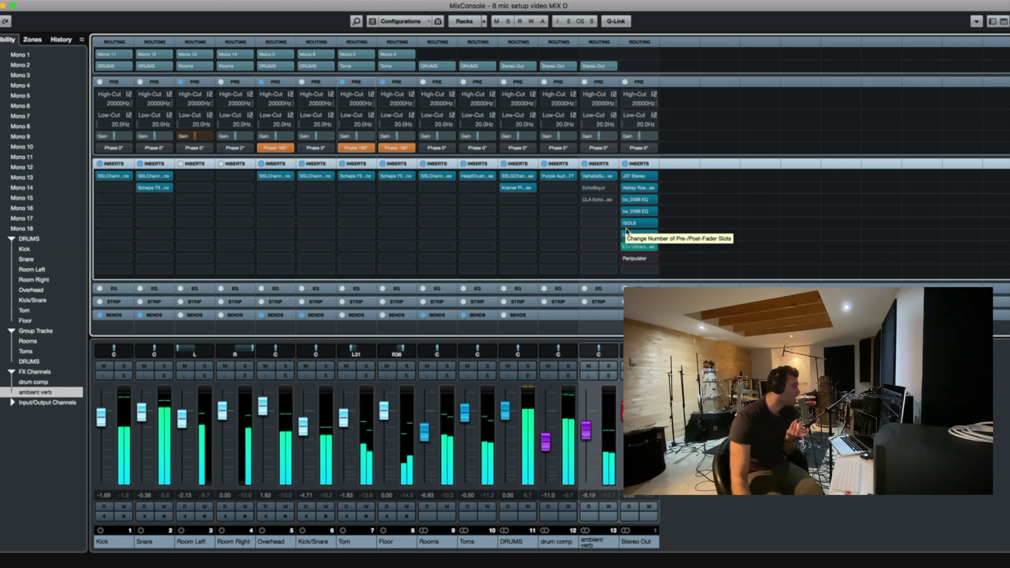
mouse_move(625, 200)
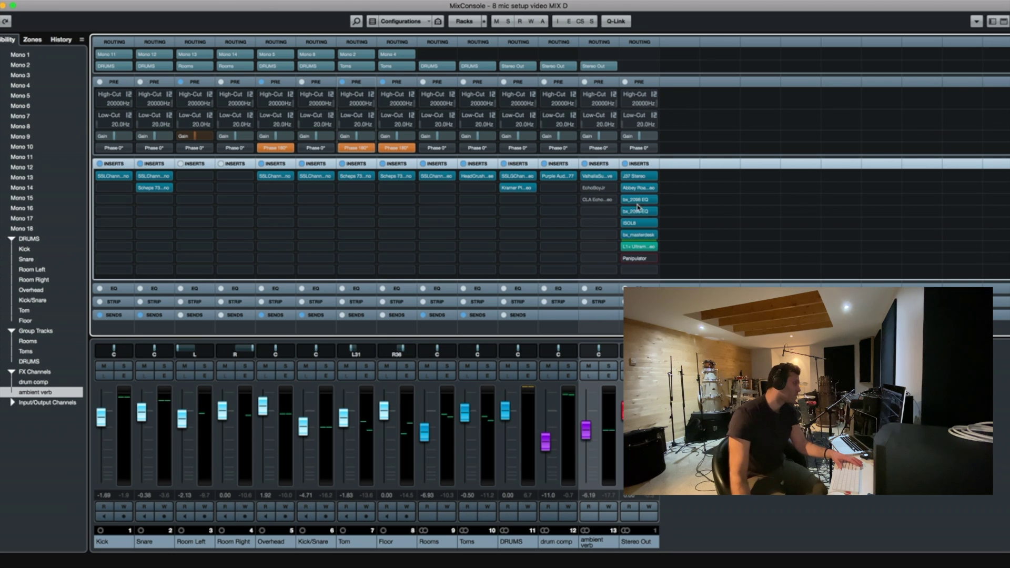
key(space)
click(627, 223)
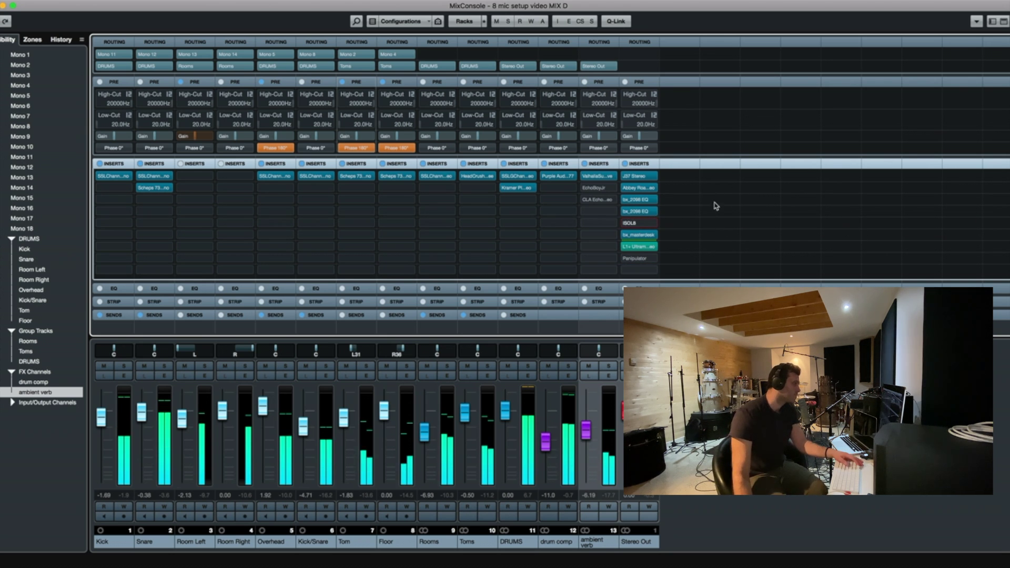
click(626, 203)
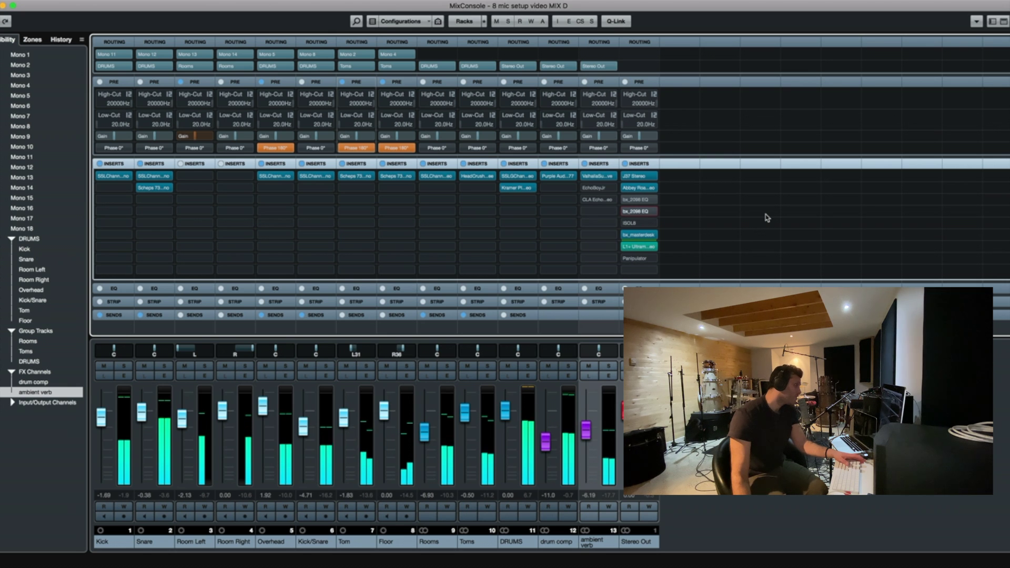
click(626, 200)
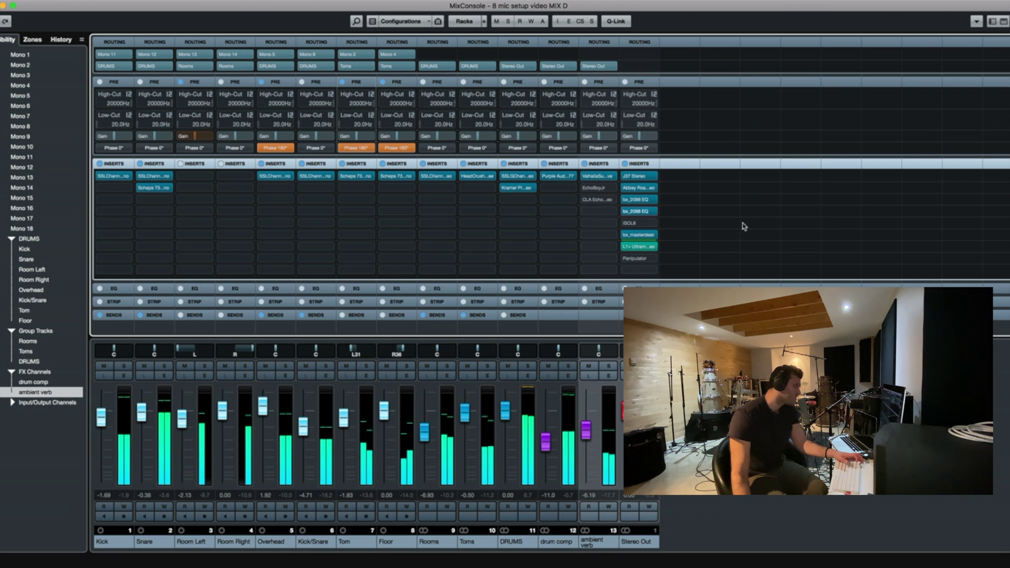
Audition the finished drum mix in the project window from about bar 127 with cycle playback turned off
key(F3)
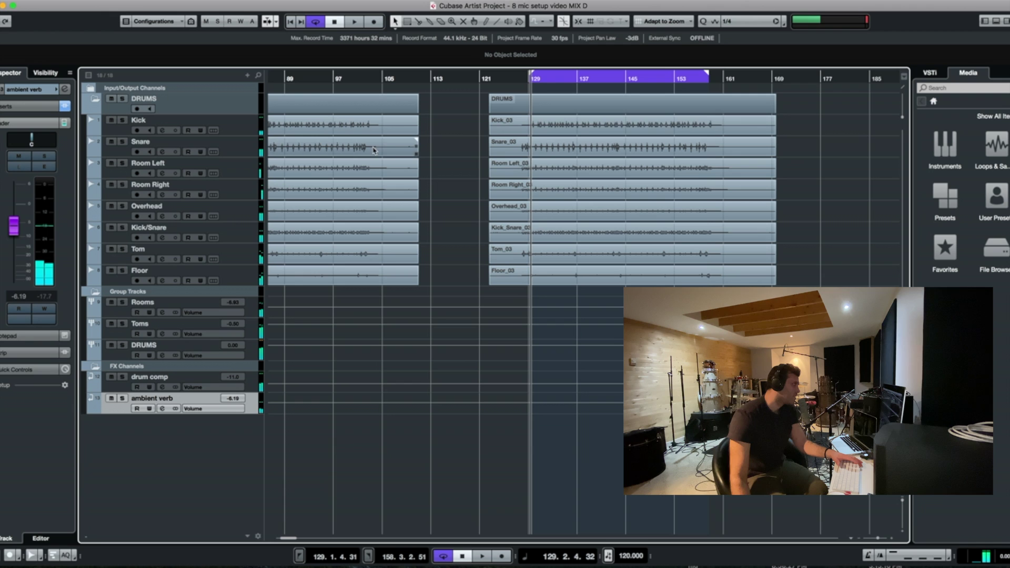
key(h)
key(h)
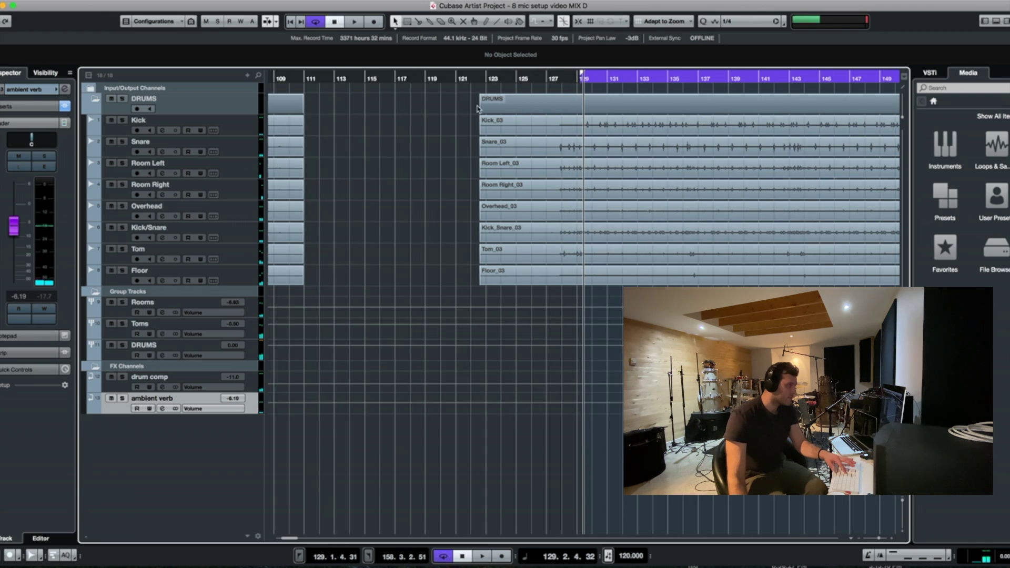
click(535, 80)
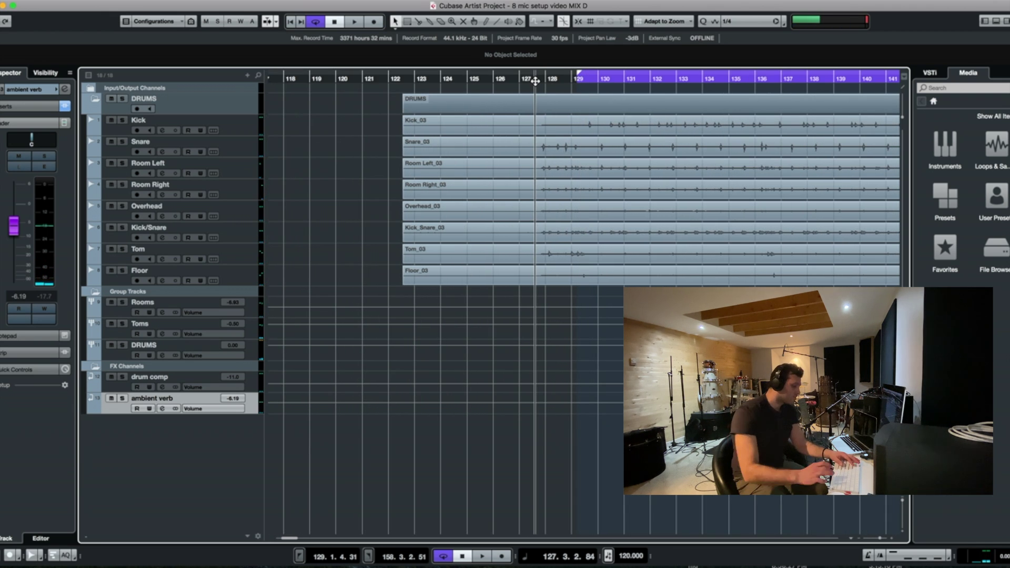
key(slash)
key(space)
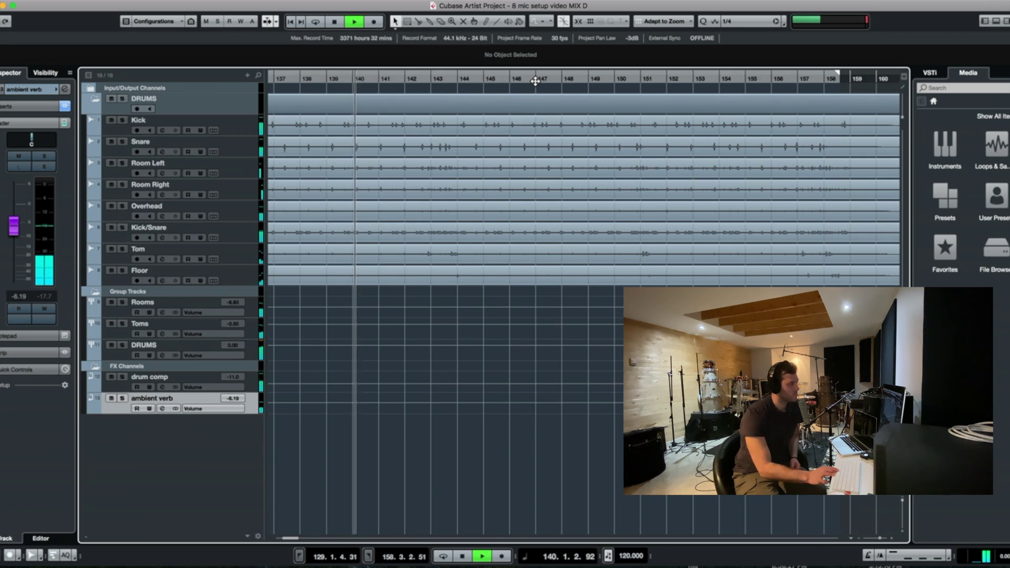
key(space)
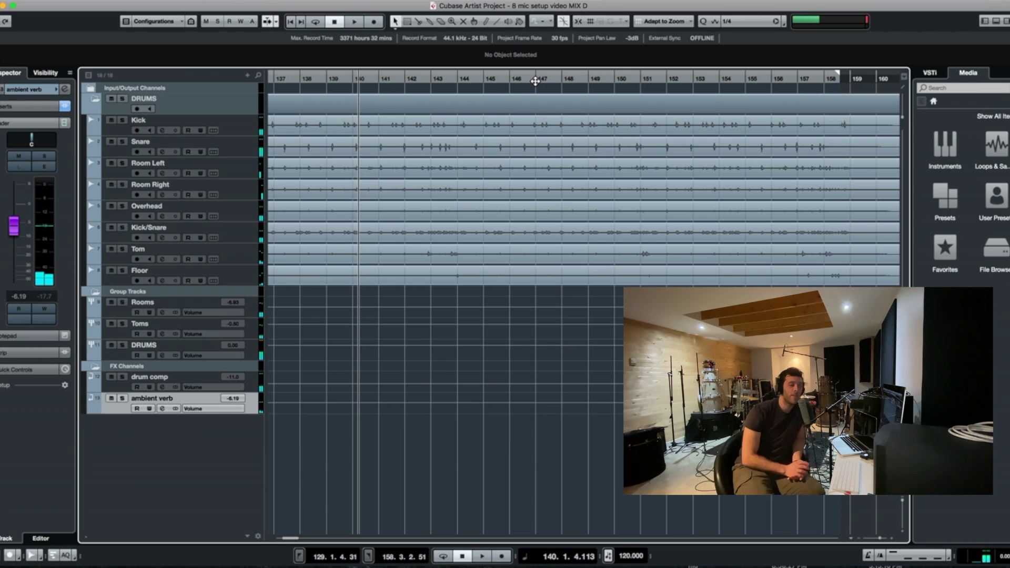